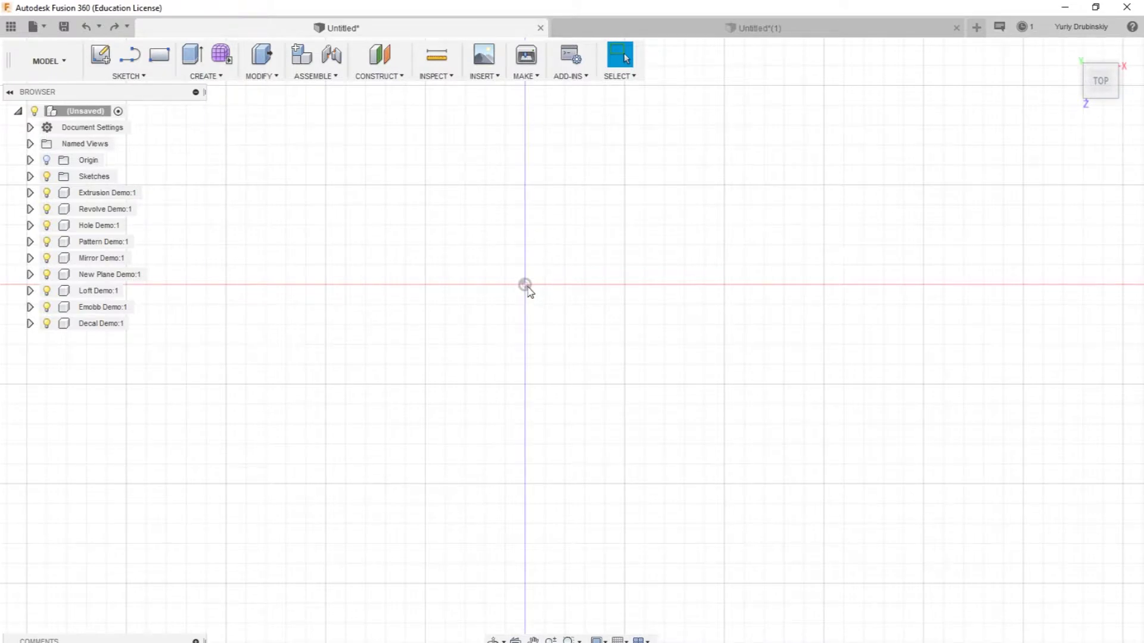
Sketch an 80 × 40 mm rectangle from the origin on the XY plane.
{"action": "key", "text": "r"}
{"action": "left_click", "coordinate": [562, 340]}
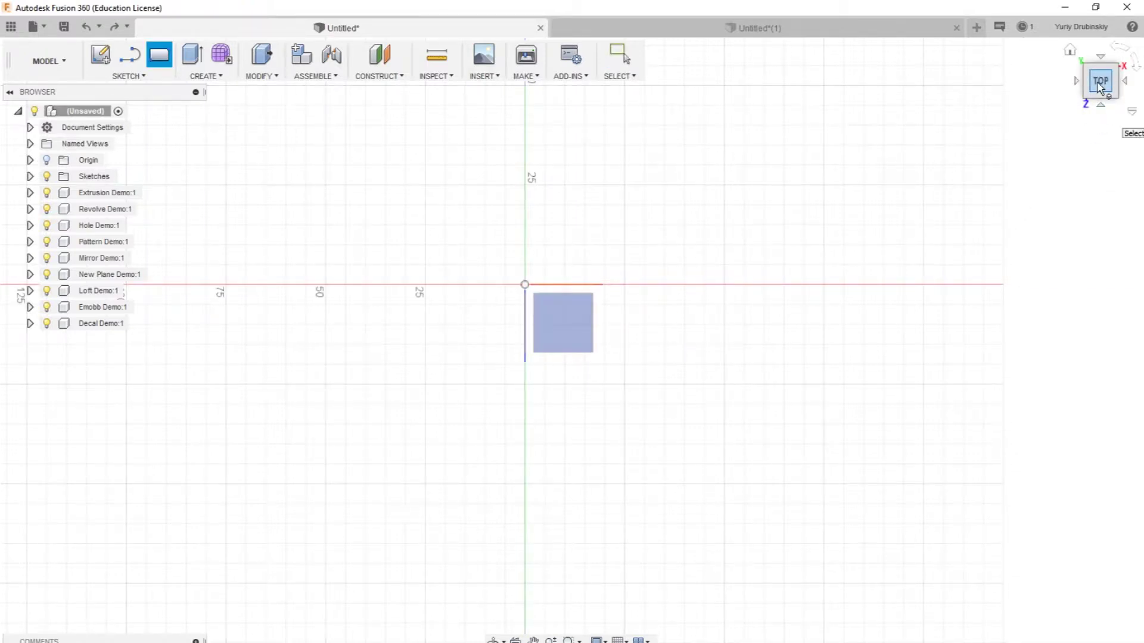
{"action": "left_click", "coordinate": [566, 324]}
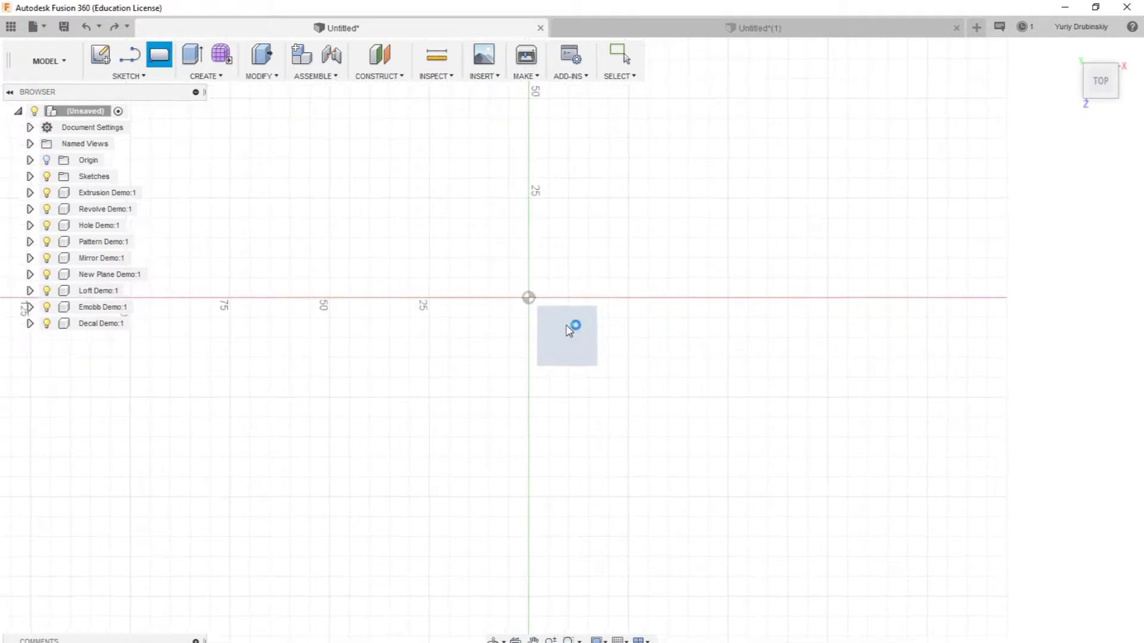
{"action": "left_click", "coordinate": [531, 306]}
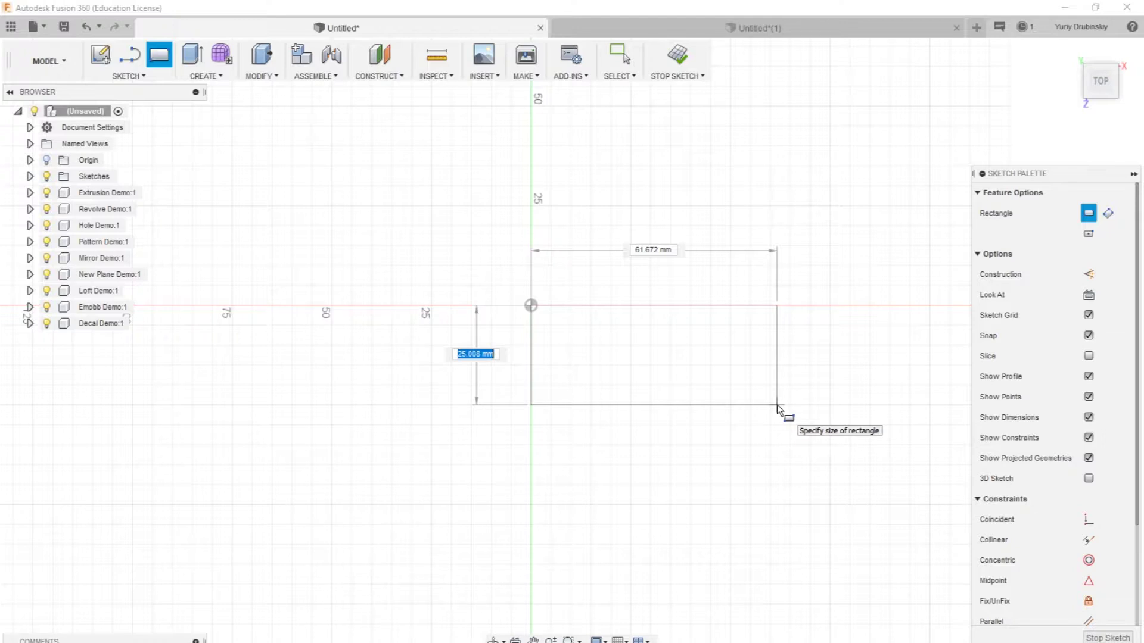
{"action": "type", "text": "40"}
{"action": "key", "text": "Tab"}
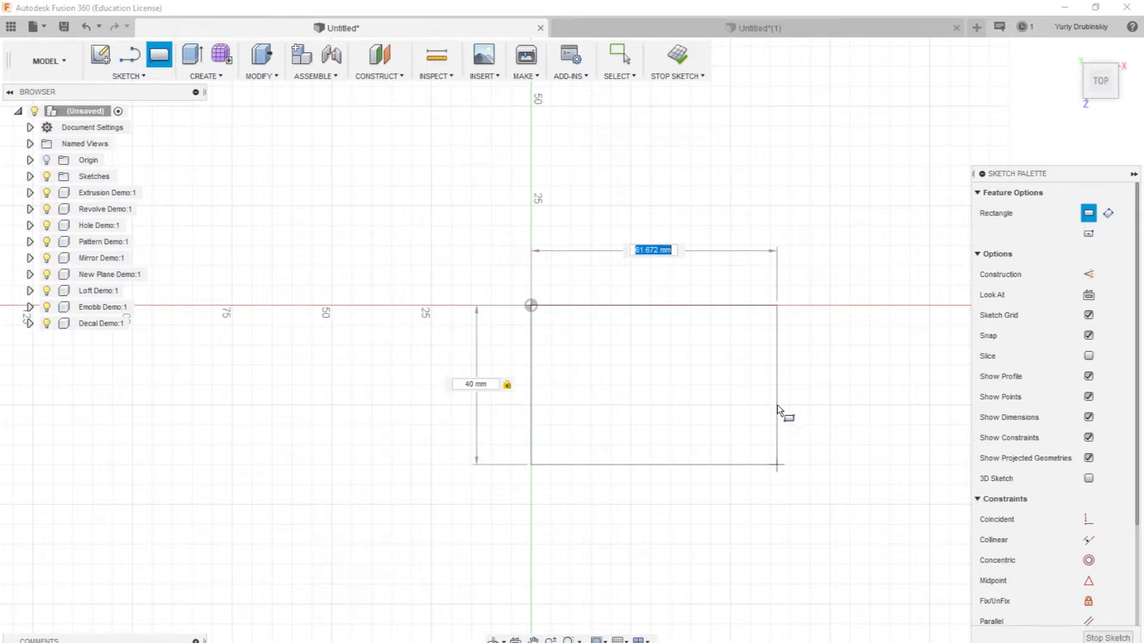
{"action": "type", "text": "80"}
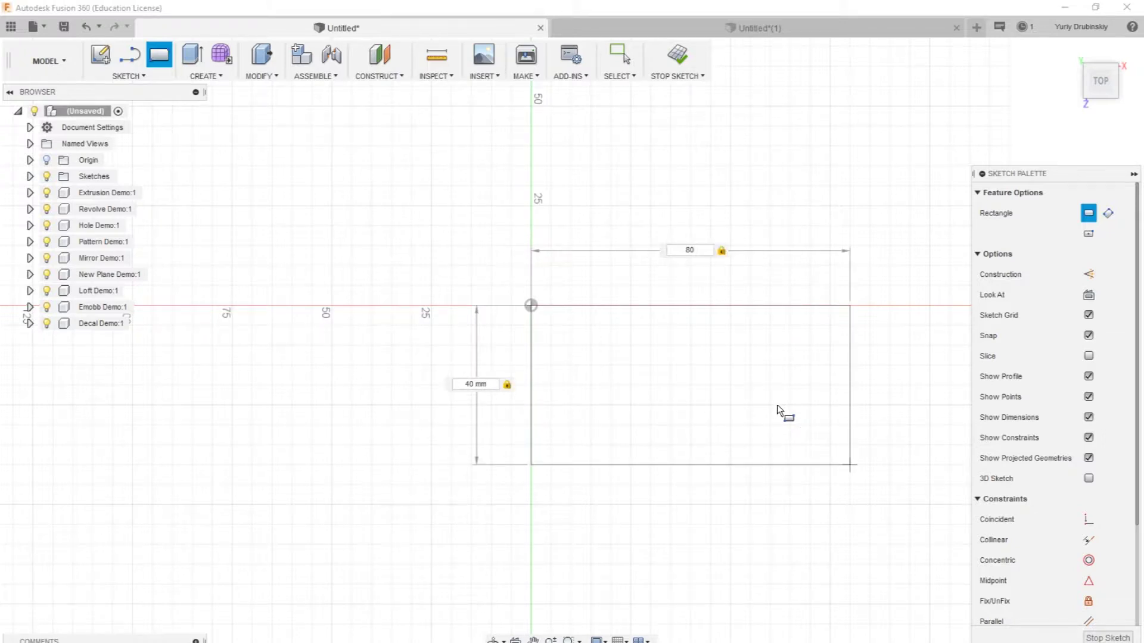
{"action": "key", "text": "Return"}
Draw a vertical line from the top-edge midpoint to the bottom-edge midpoint, making two 40 × 40 halves.
{"action": "key", "text": "Escape"}
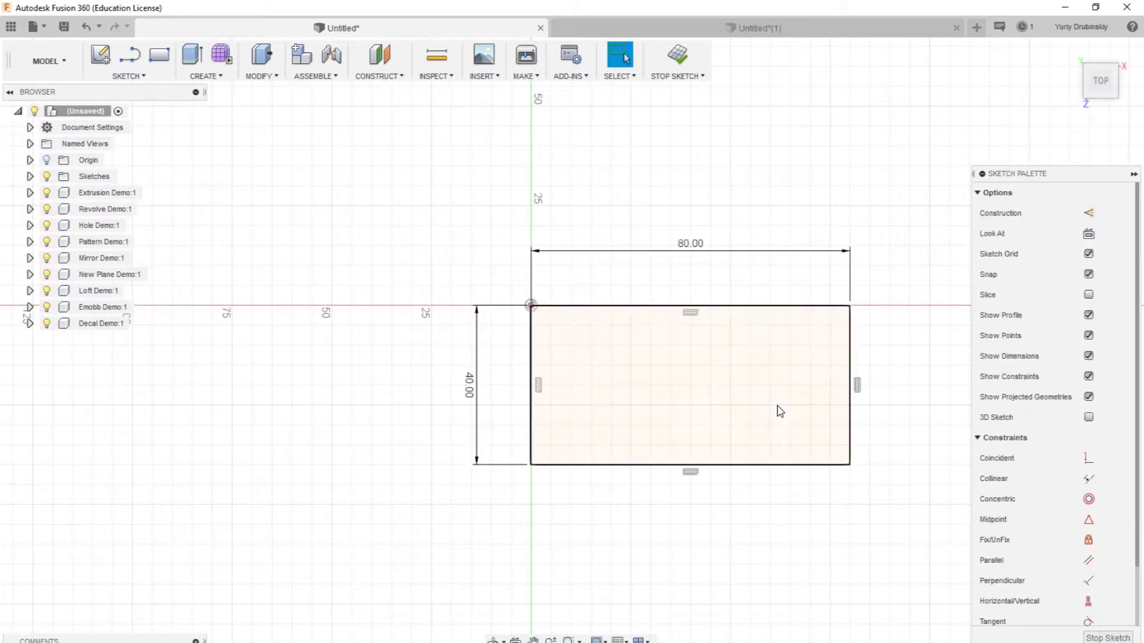
{"action": "mouse_move", "coordinate": [765, 566]}
{"action": "middle_mouse_down"}
{"action": "mouse_move", "coordinate": [643, 488]}
{"action": "mouse_move", "coordinate": [636, 512]}
{"action": "middle_mouse_up"}
{"action": "scroll", "coordinate": [637, 513], "scroll_direction": "down", "scroll_amount": 1}
{"action": "key", "text": "Escape"}
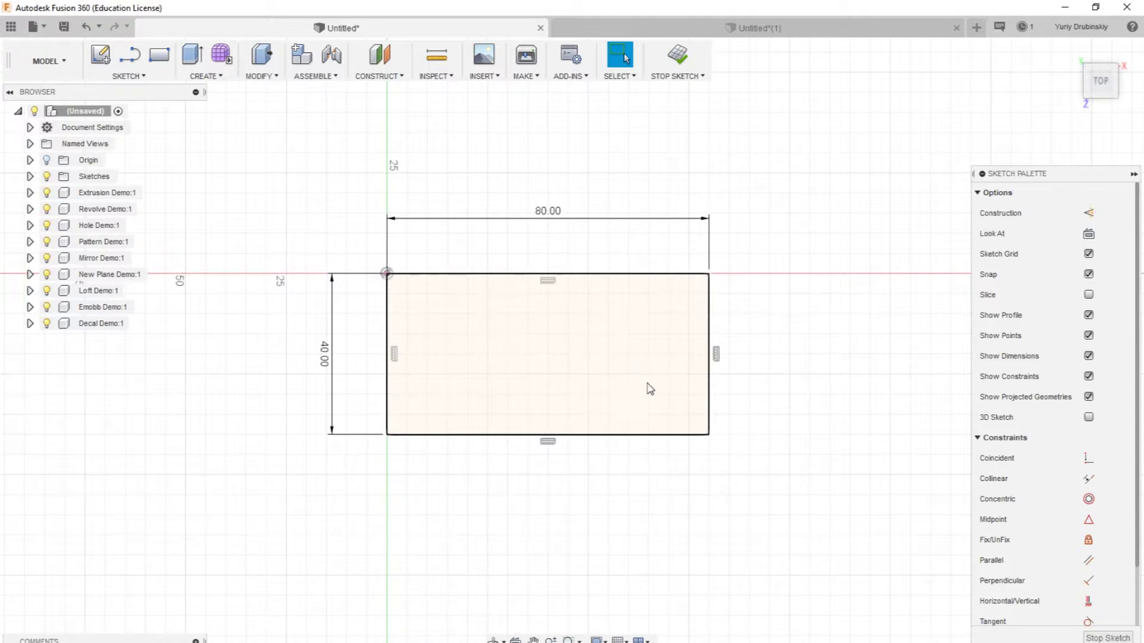
{"action": "key", "text": "a"}
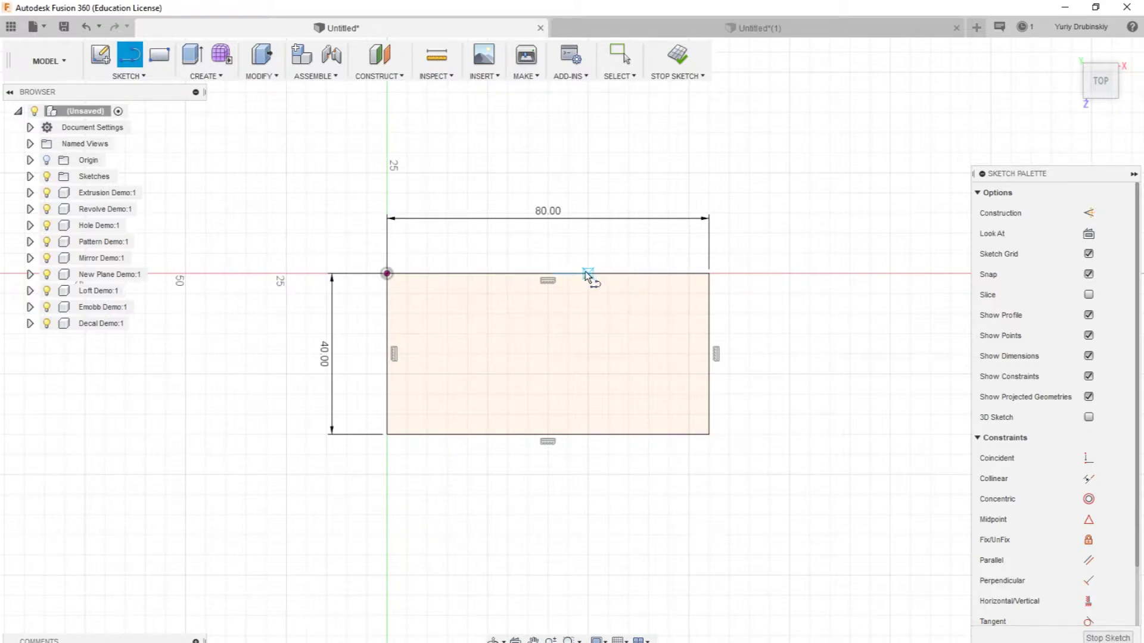
{"action": "left_click", "coordinate": [548, 275]}
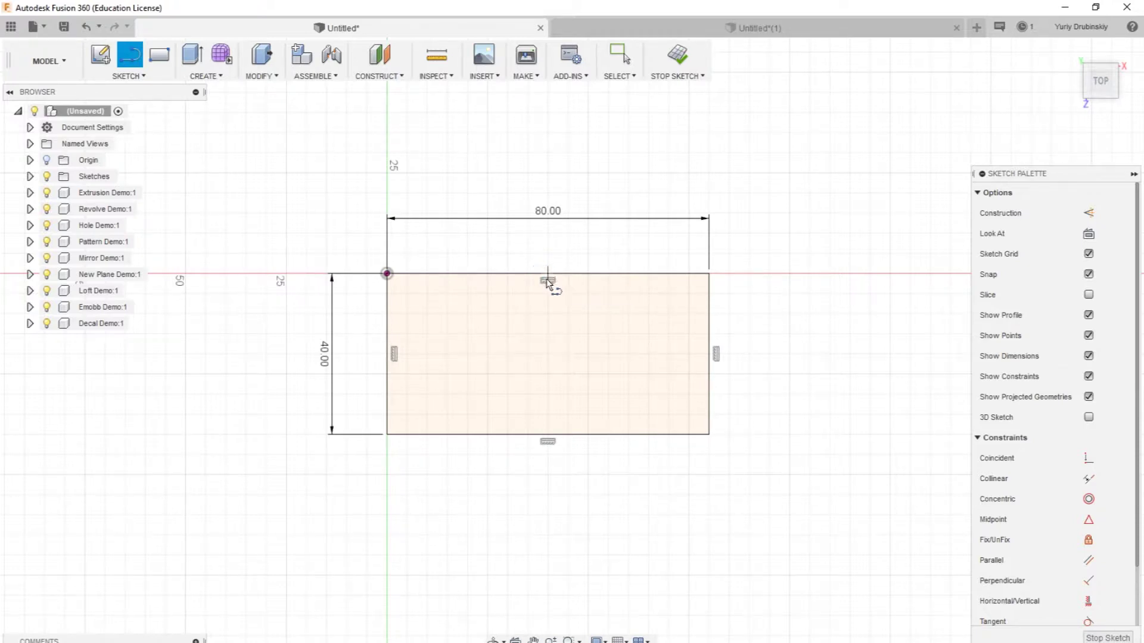
{"action": "double_click", "coordinate": [548, 435]}
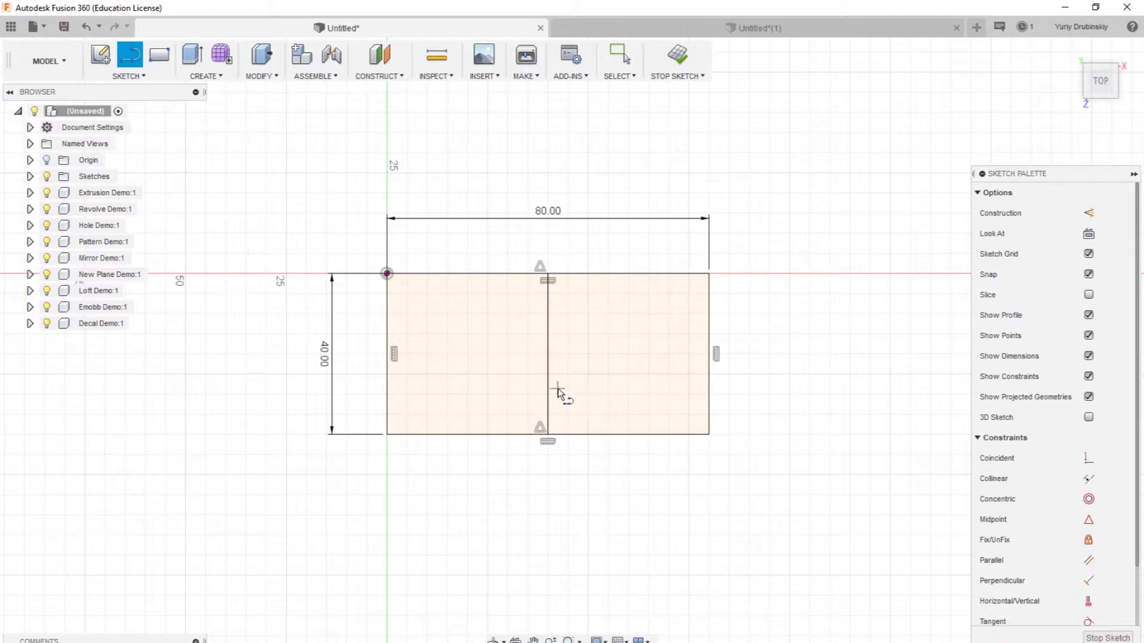
{"action": "key", "text": "Escape"}
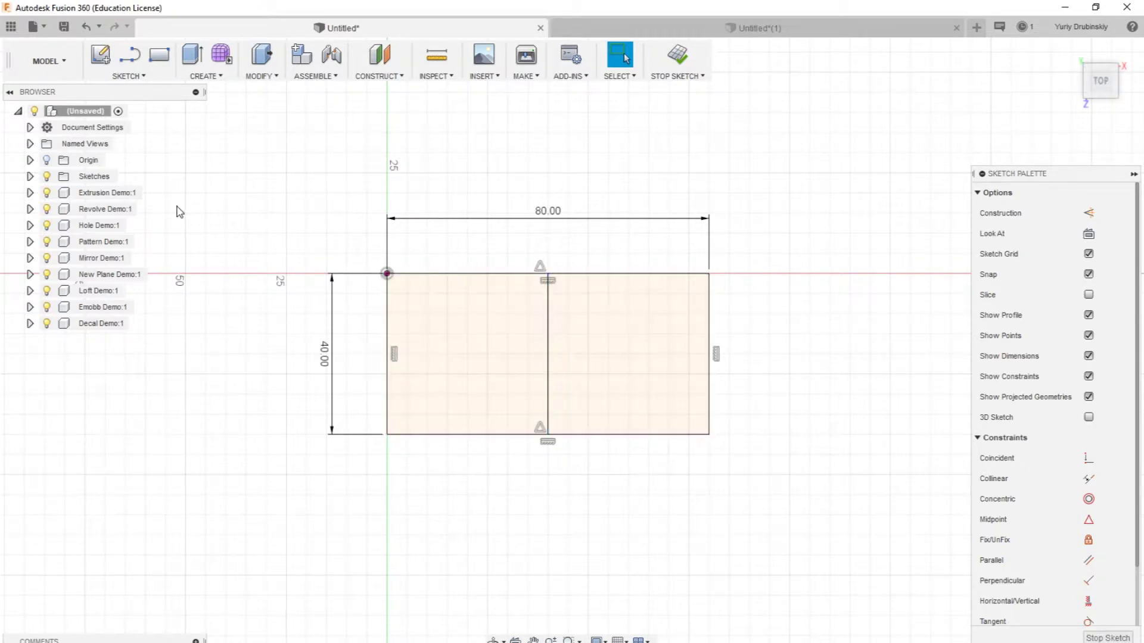
Draw a Ø20 mm center-diameter circle centred in the rectangle's left half.
{"action": "left_click", "coordinate": [143, 75]}
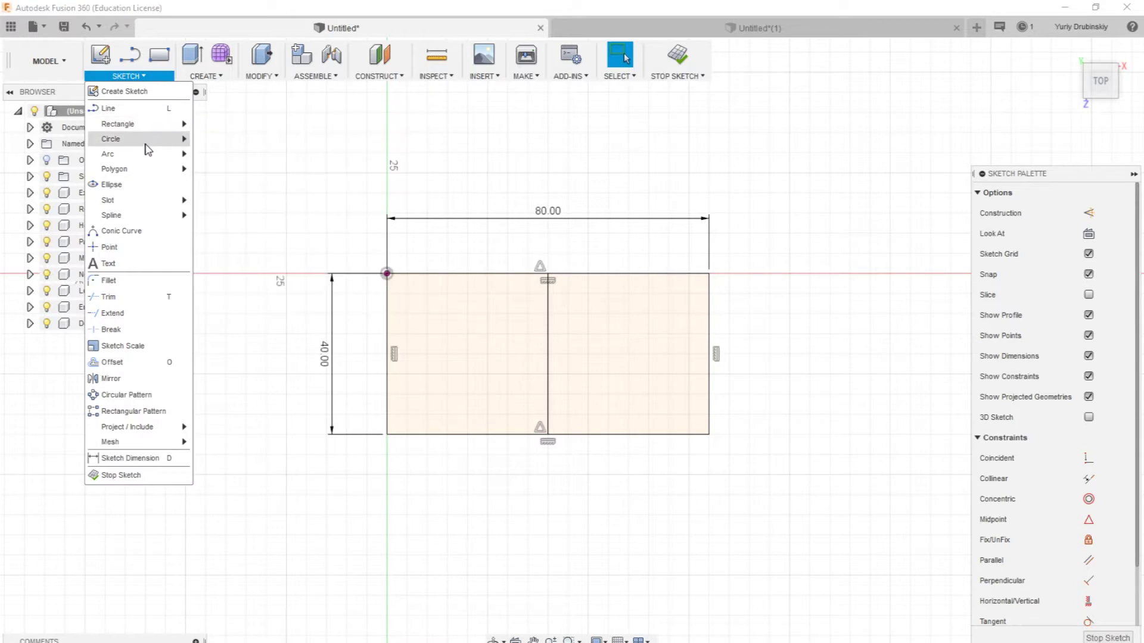
{"action": "mouse_move", "coordinate": [146, 145]}
{"action": "left_click", "coordinate": [220, 142]}
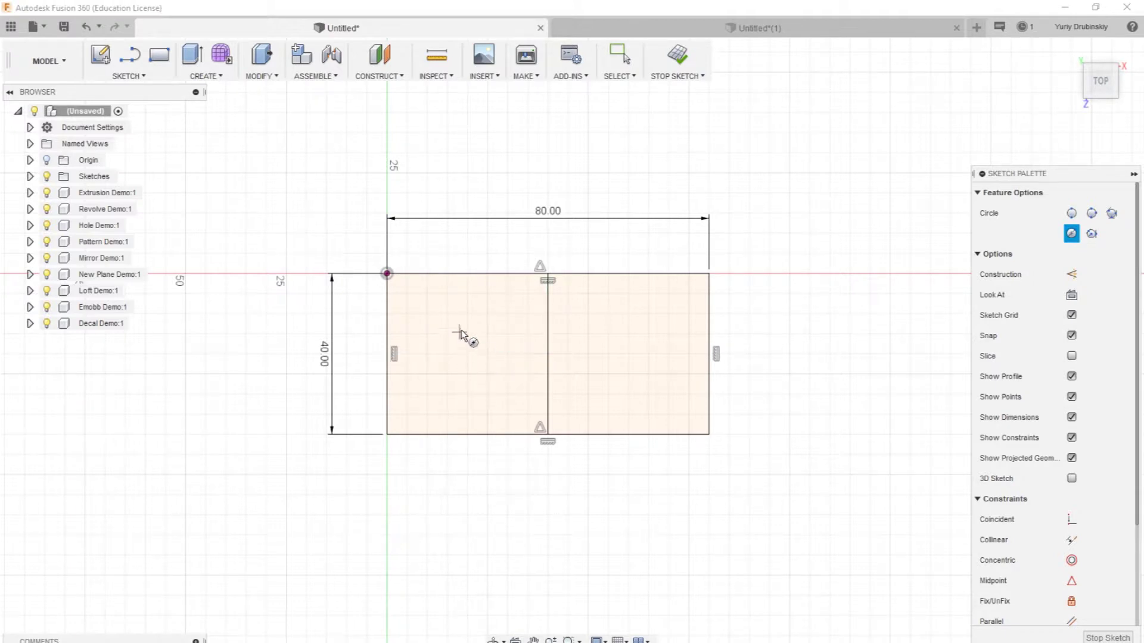
{"action": "right_click", "coordinate": [463, 367]}
{"action": "left_click", "coordinate": [587, 343]}
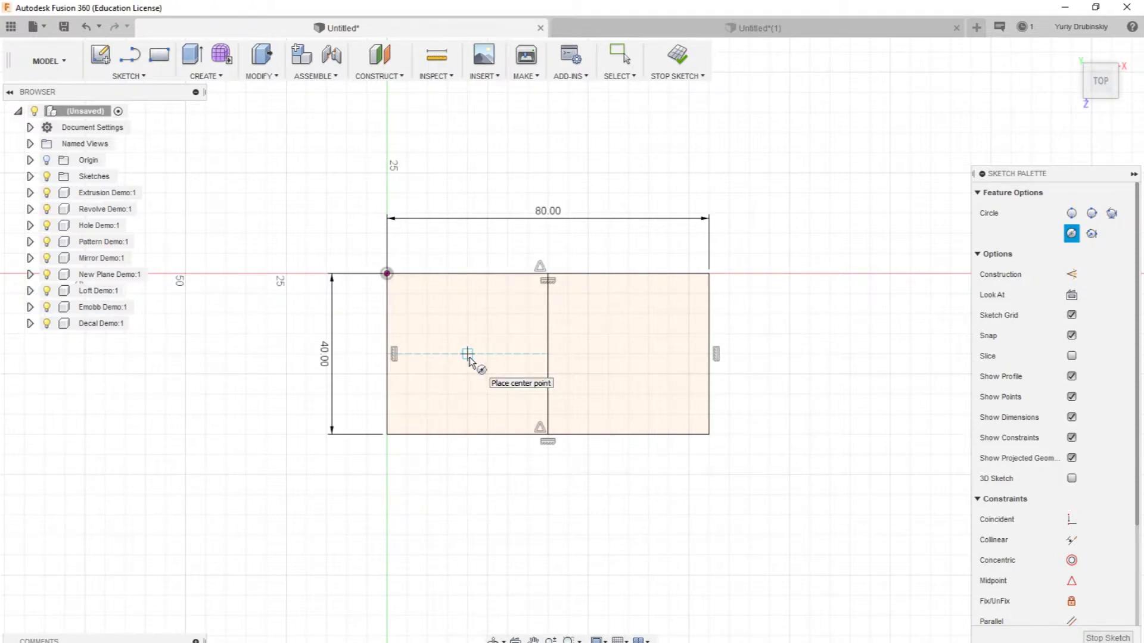
{"action": "left_click", "coordinate": [468, 354]}
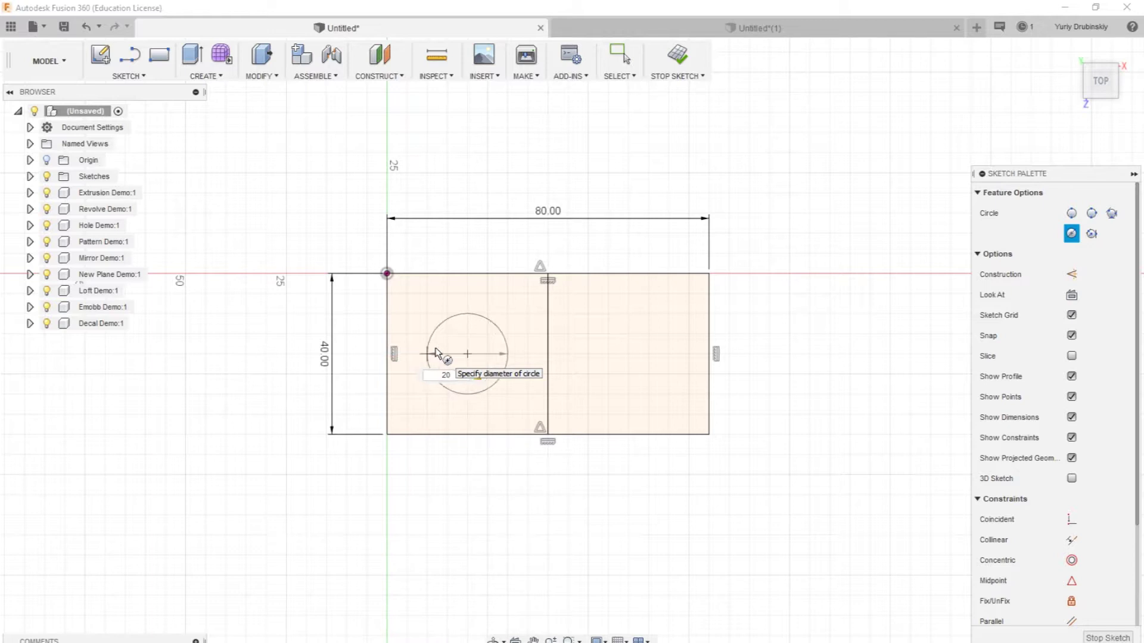
{"action": "key", "text": "Return"}
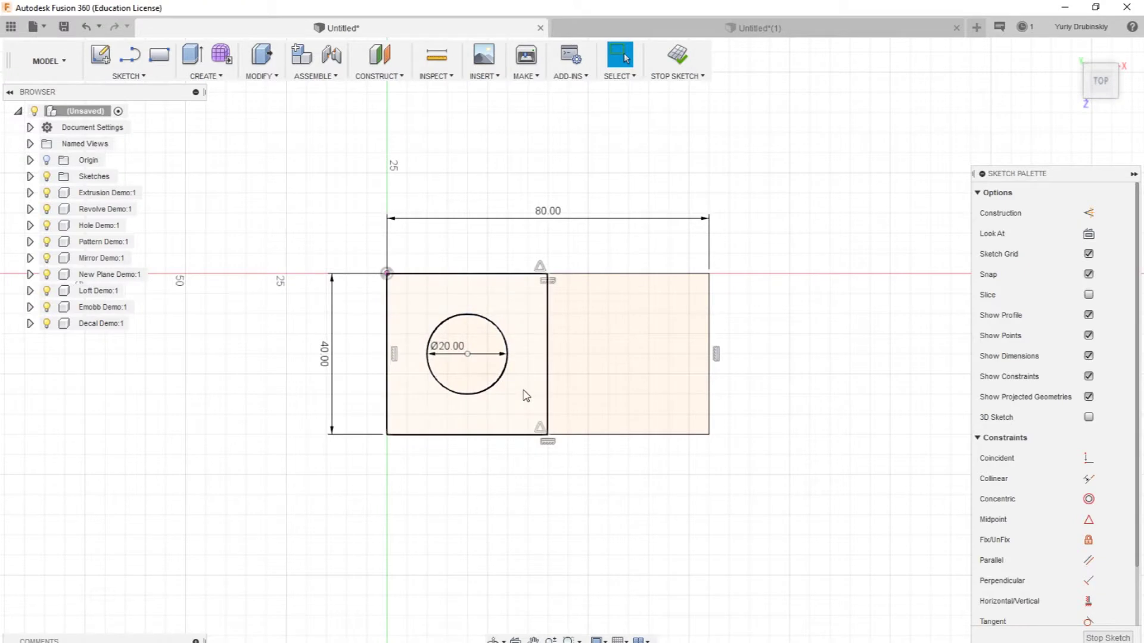
Draw a second Ø20 mm circle centred in the right half.
{"action": "key", "text": "c"}
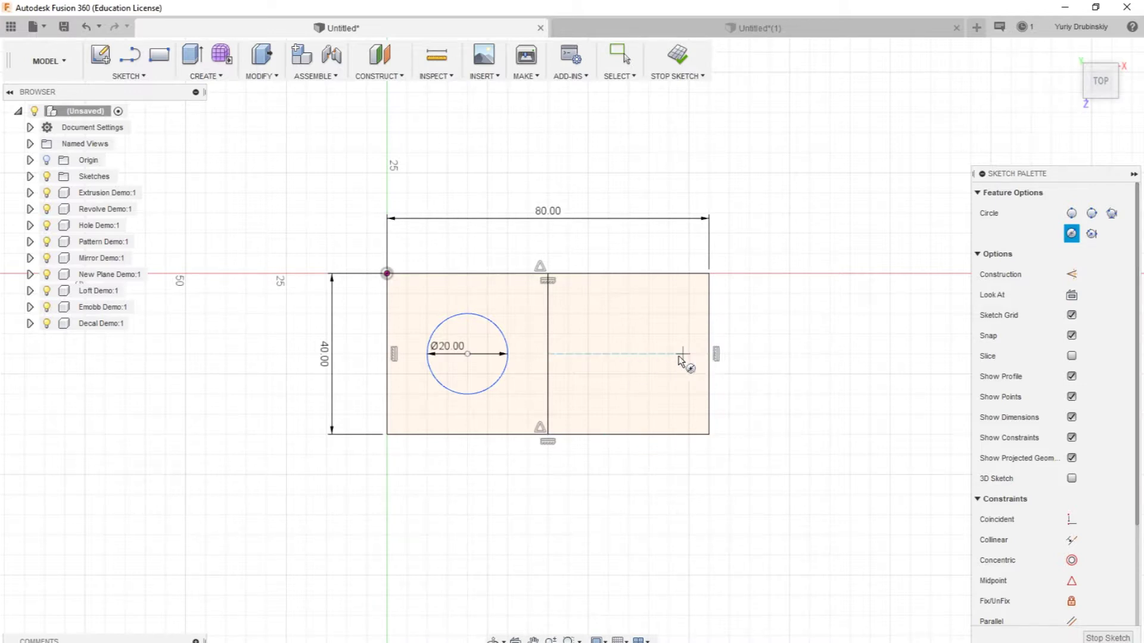
{"action": "left_click", "coordinate": [629, 354]}
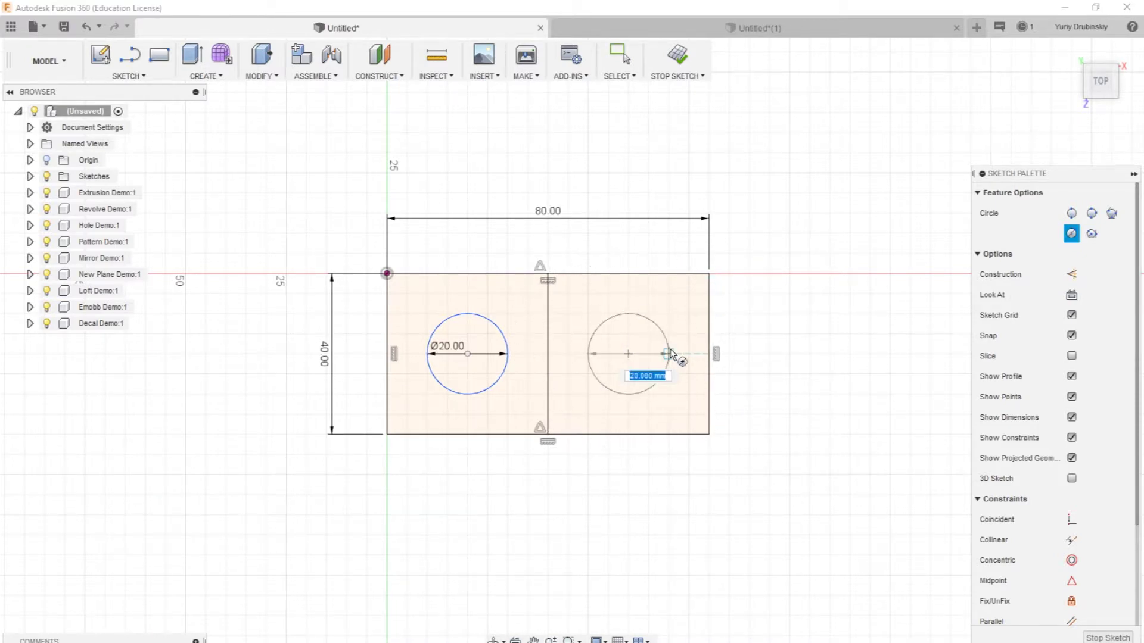
{"action": "type", "text": "2"}
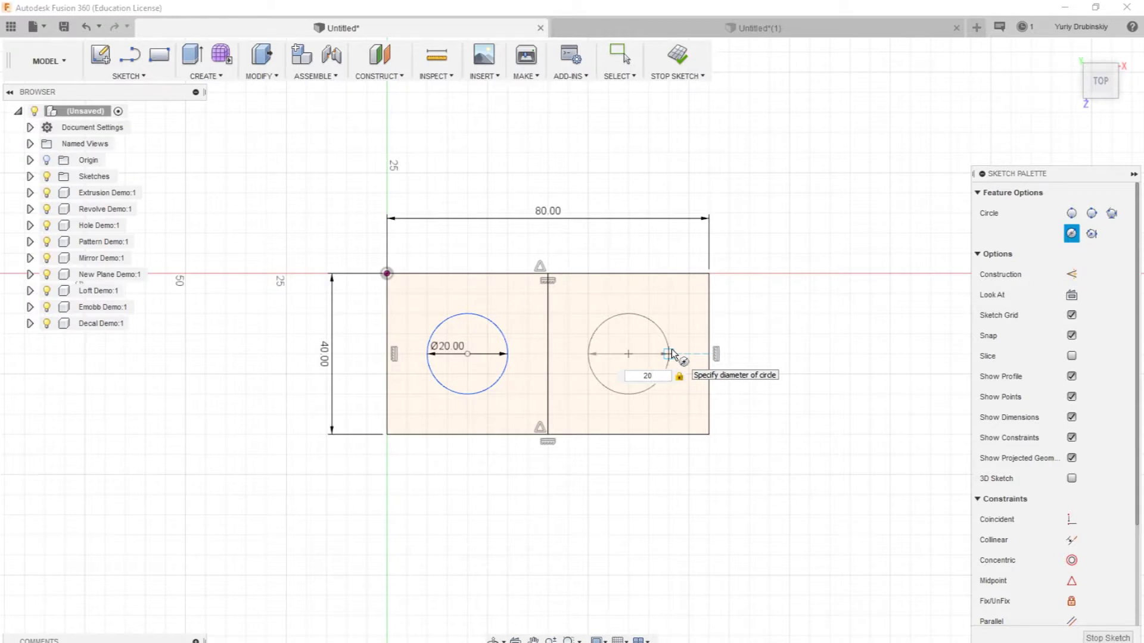
{"action": "type", "text": "0"}
{"action": "key", "text": "Return"}
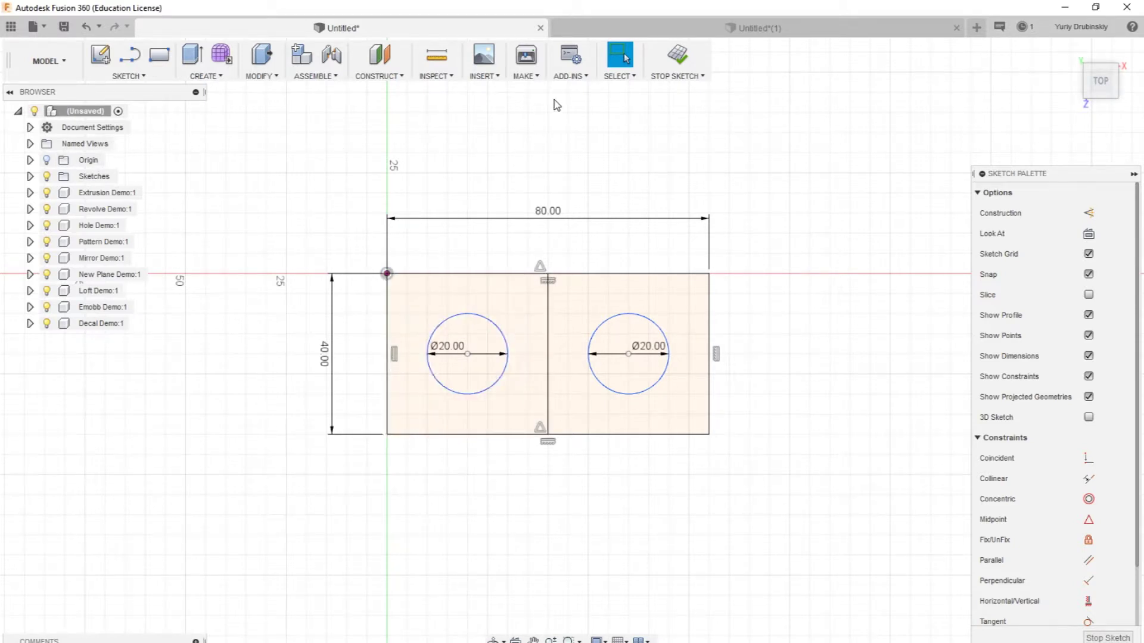
Place sketch points near each corner along the rectangle's top, left, right and bottom edges.
{"action": "left_click", "coordinate": [131, 76]}
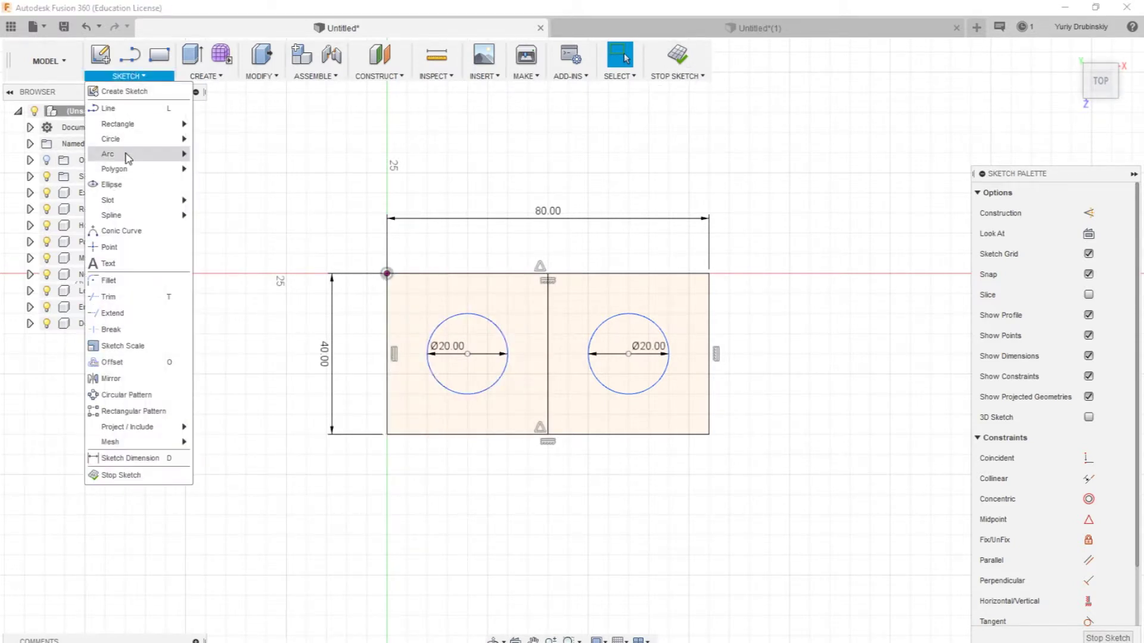
{"action": "left_click", "coordinate": [128, 264]}
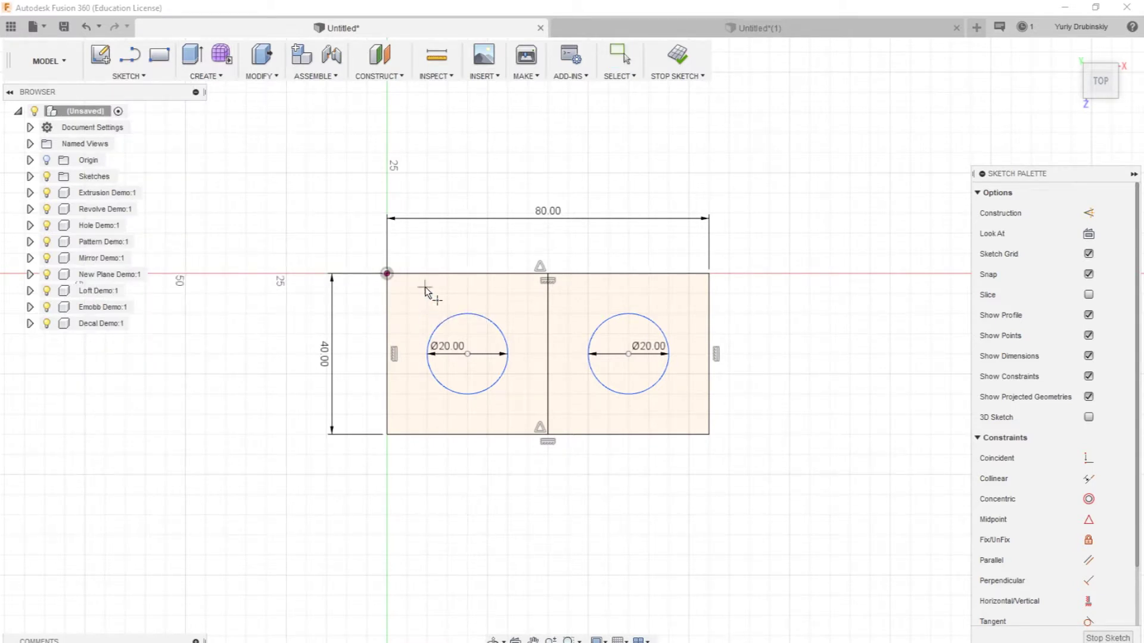
{"action": "left_click", "coordinate": [468, 273]}
{"action": "left_click", "coordinate": [522, 297]}
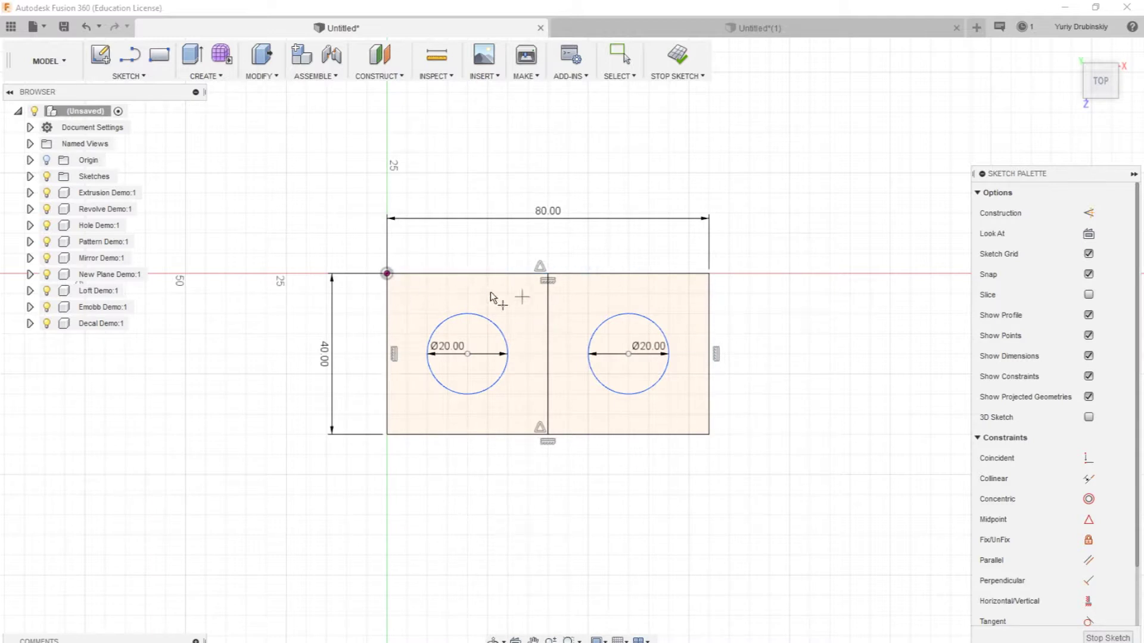
{"action": "left_click", "coordinate": [426, 273]}
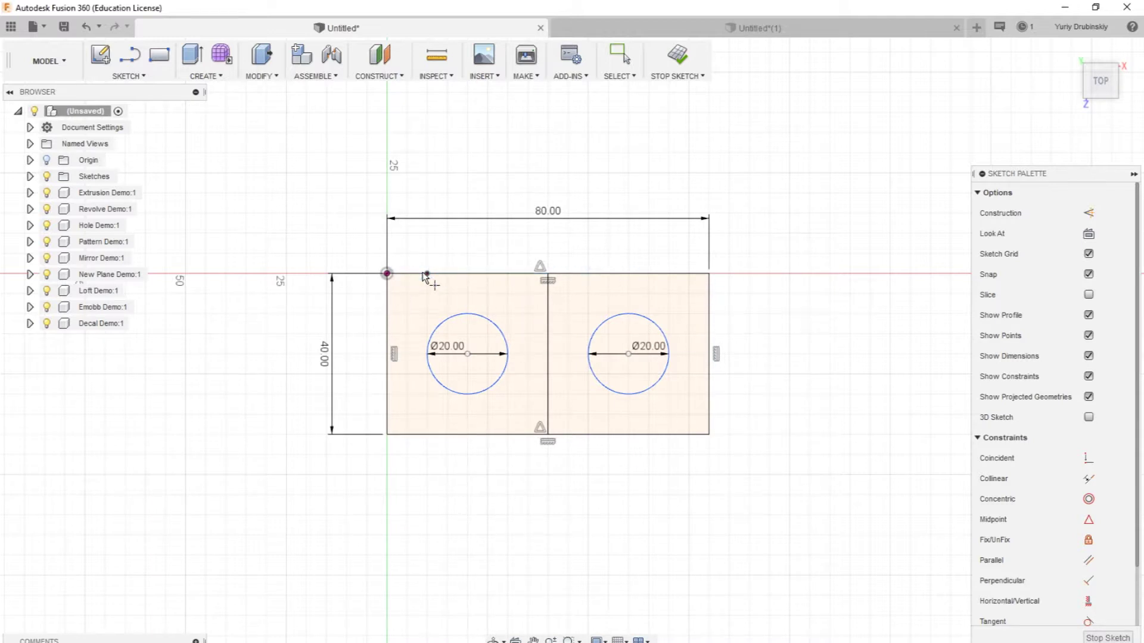
{"action": "left_click", "coordinate": [387, 314]}
{"action": "left_click", "coordinate": [668, 273]}
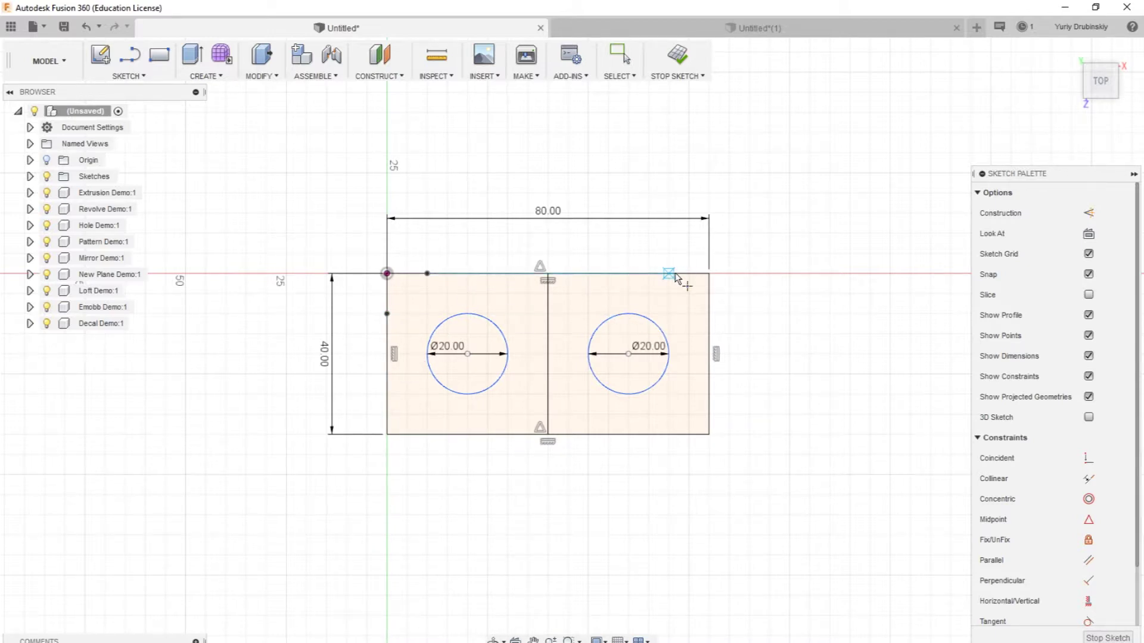
{"action": "left_click", "coordinate": [709, 313]}
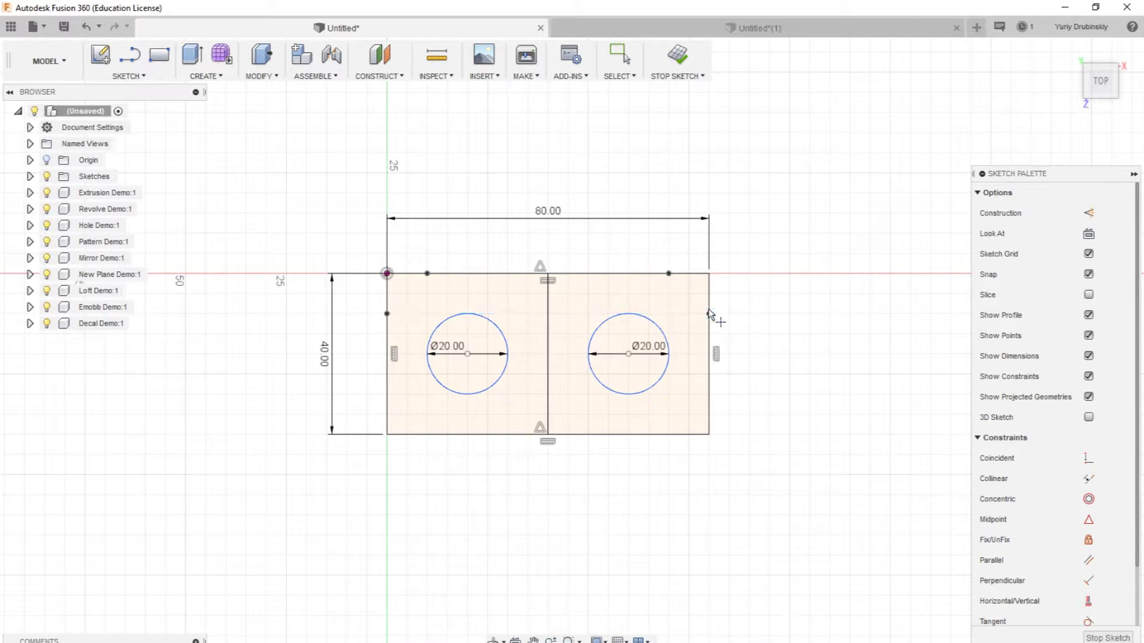
{"action": "left_click", "coordinate": [709, 402]}
{"action": "left_click", "coordinate": [678, 435]}
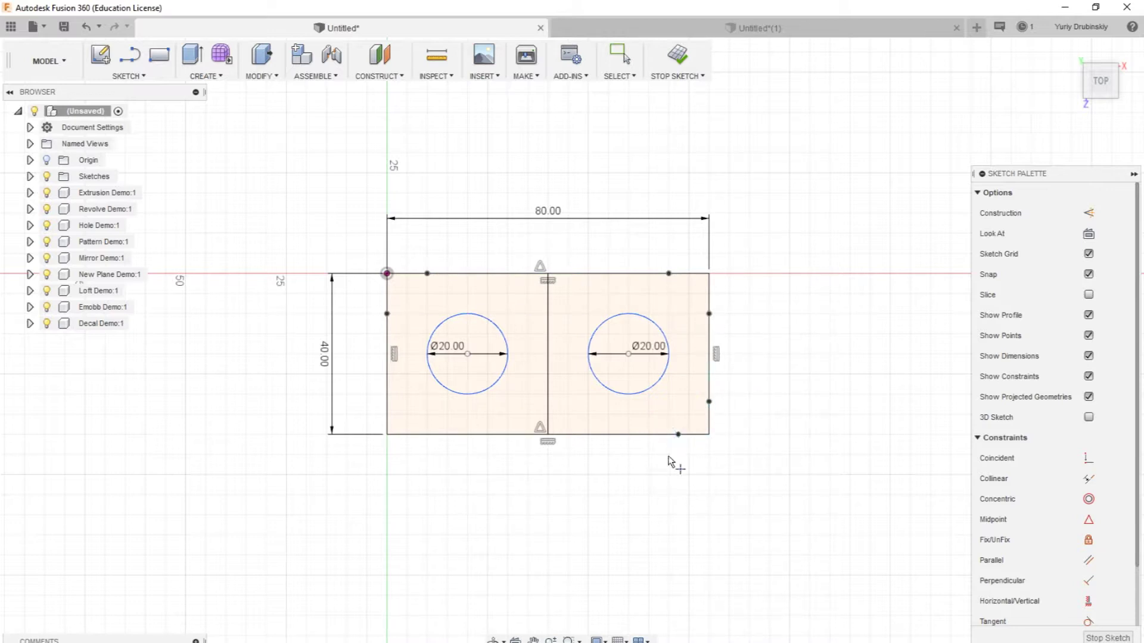
{"action": "left_click", "coordinate": [427, 434]}
{"action": "left_click", "coordinate": [159, 79]}
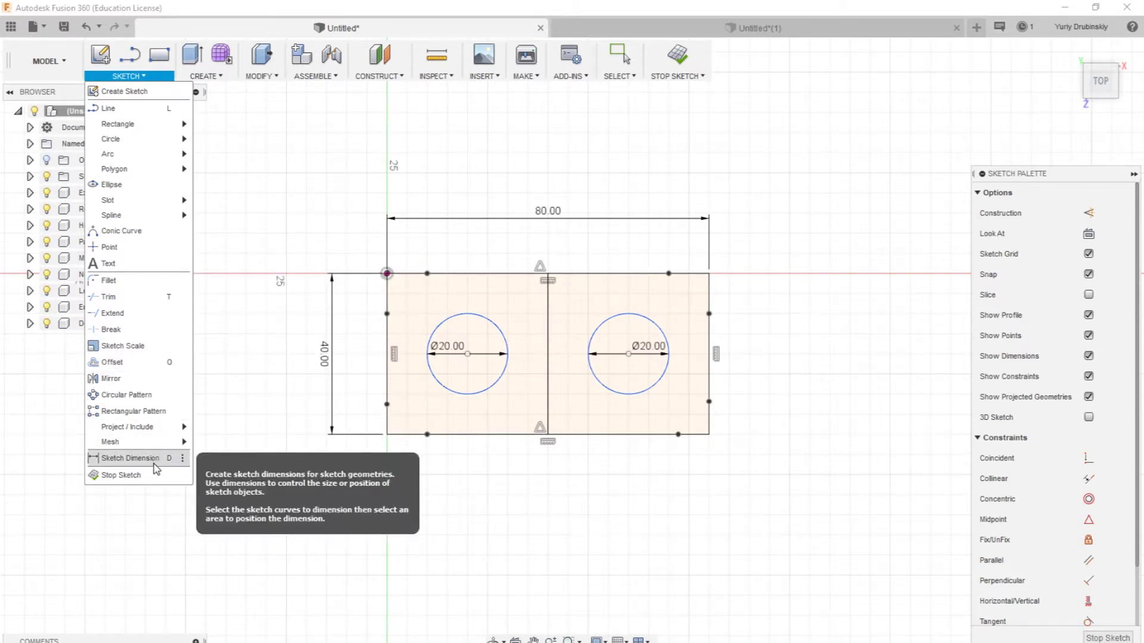
Dimension the top-edge point 10 mm from the top-left corner.
{"action": "mouse_move", "coordinate": [678, 76]}
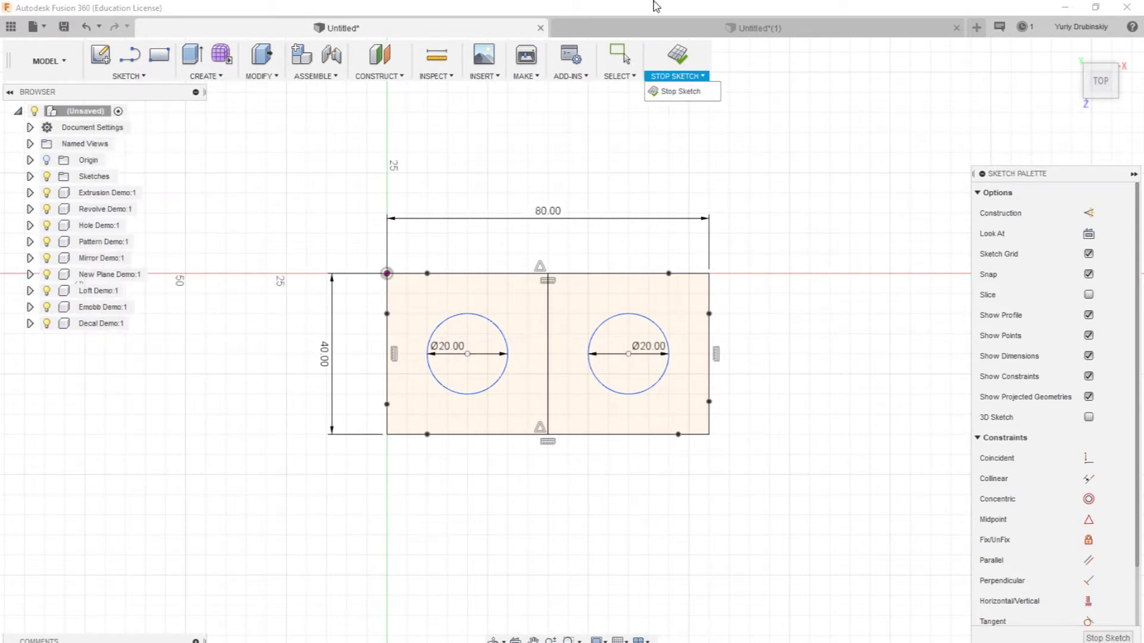
{"action": "left_click", "coordinate": [386, 273]}
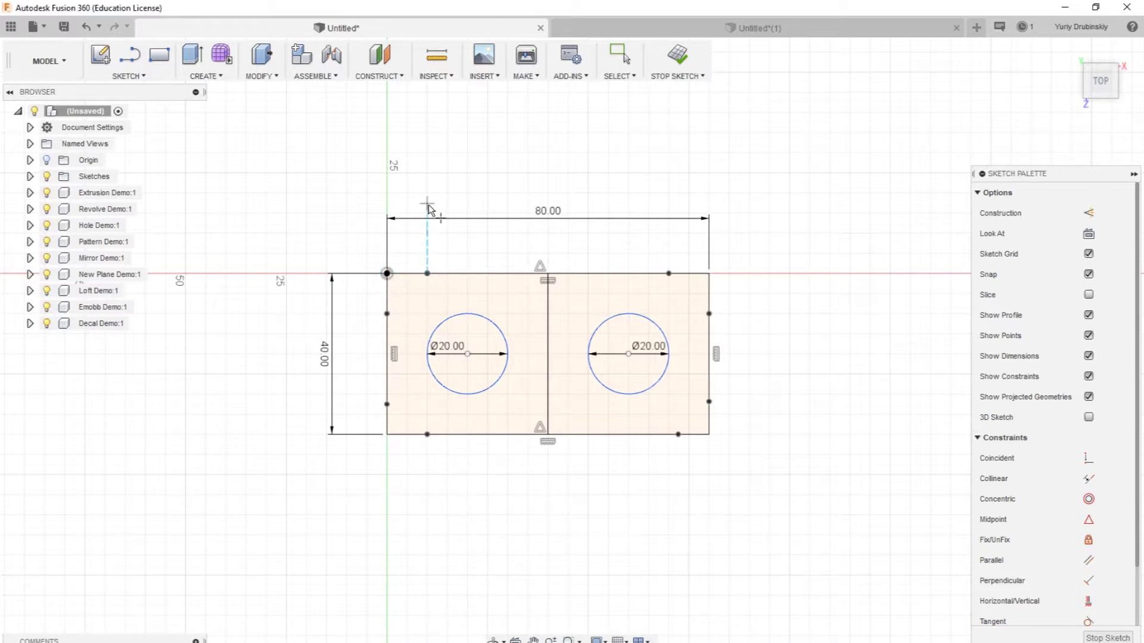
{"action": "key", "text": "Escape"}
{"action": "left_click", "coordinate": [387, 274]}
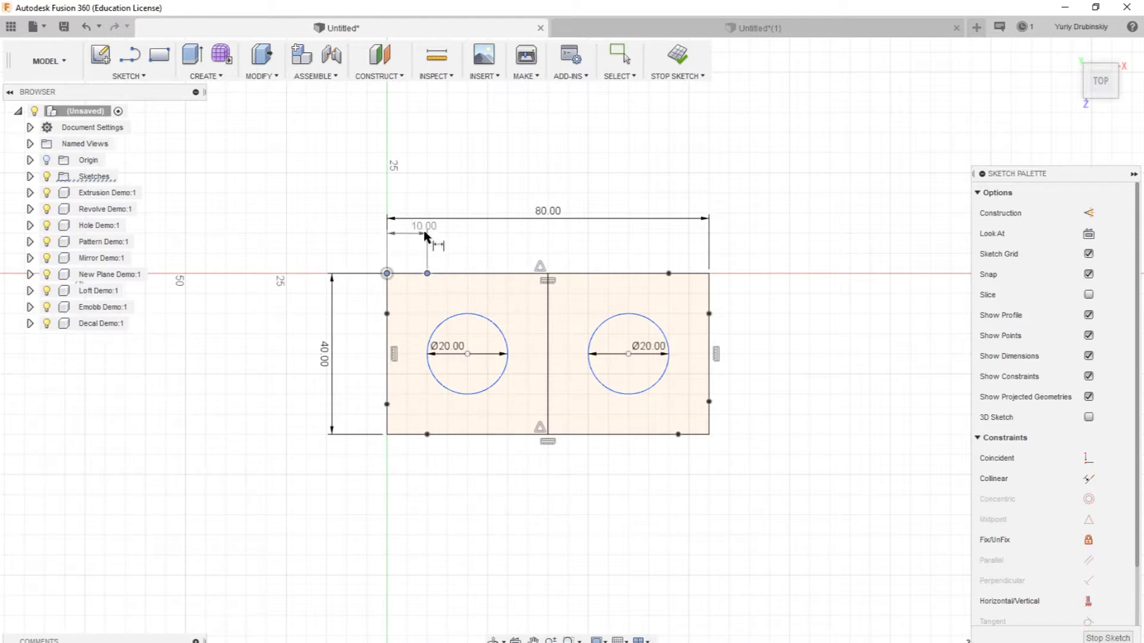
{"action": "left_click", "coordinate": [427, 238]}
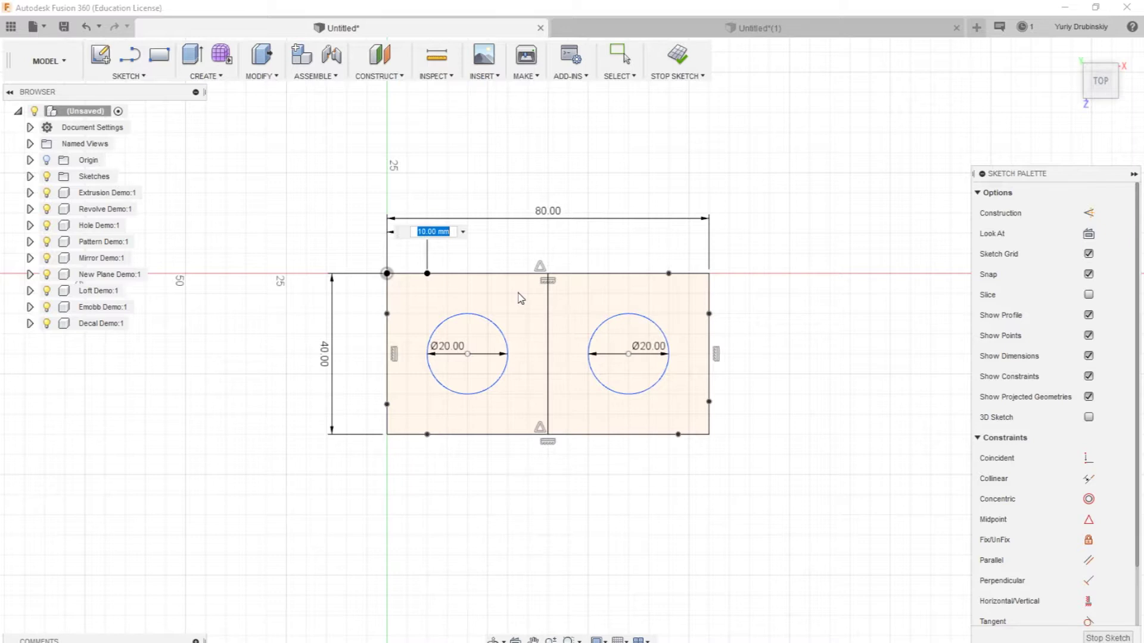
{"action": "type", "text": "8"}
{"action": "key", "text": "Return"}
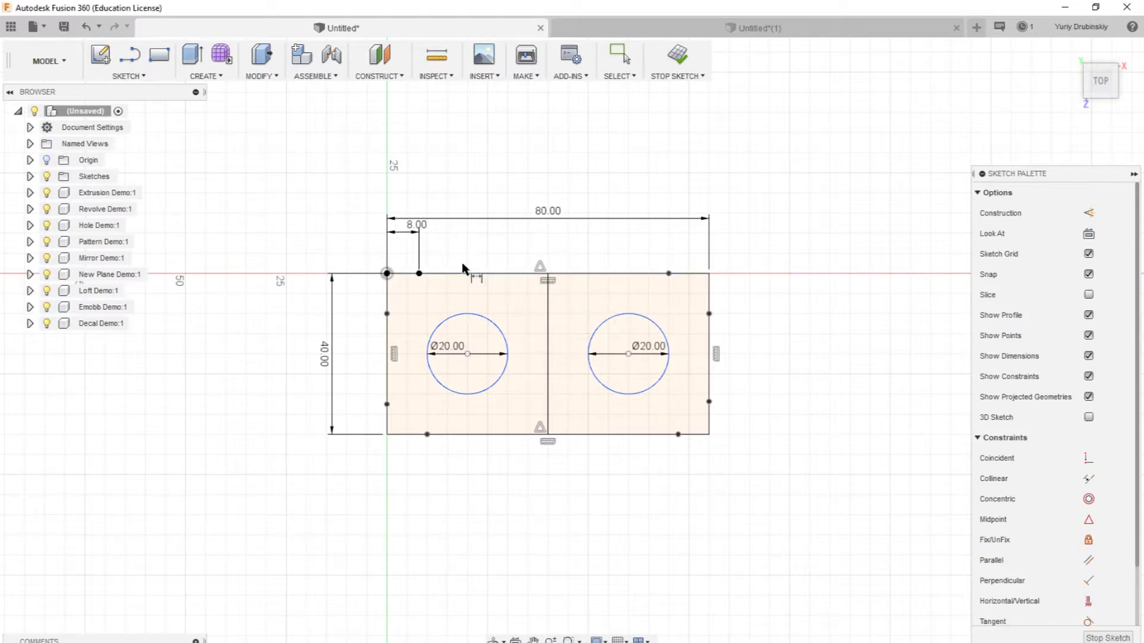
{"action": "double_click", "coordinate": [417, 231]}
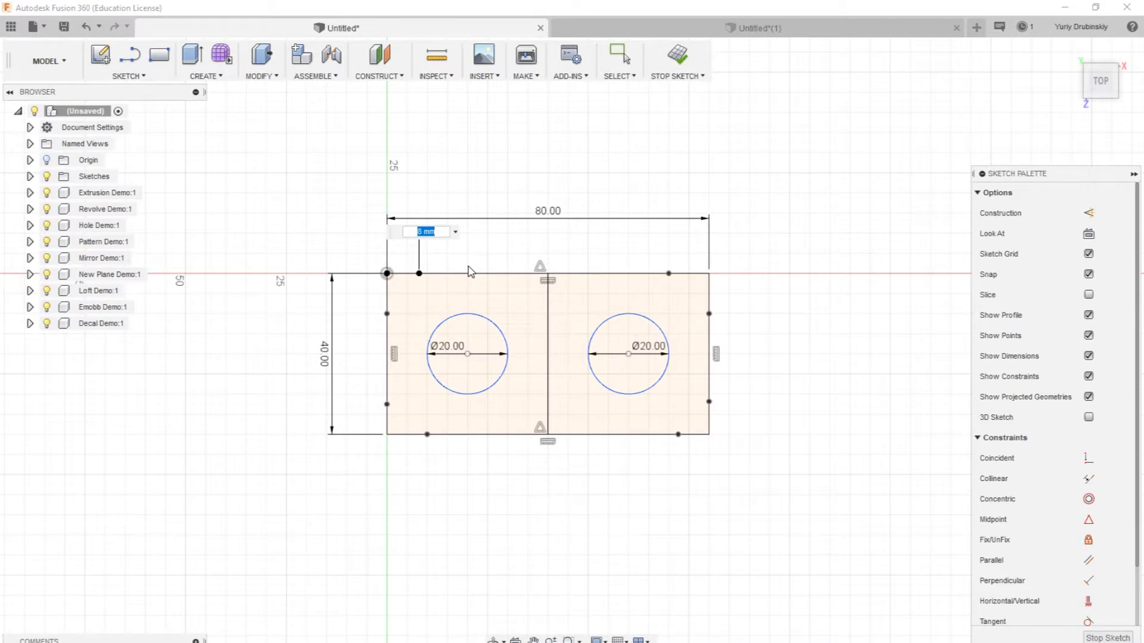
{"action": "key", "text": "Return"}
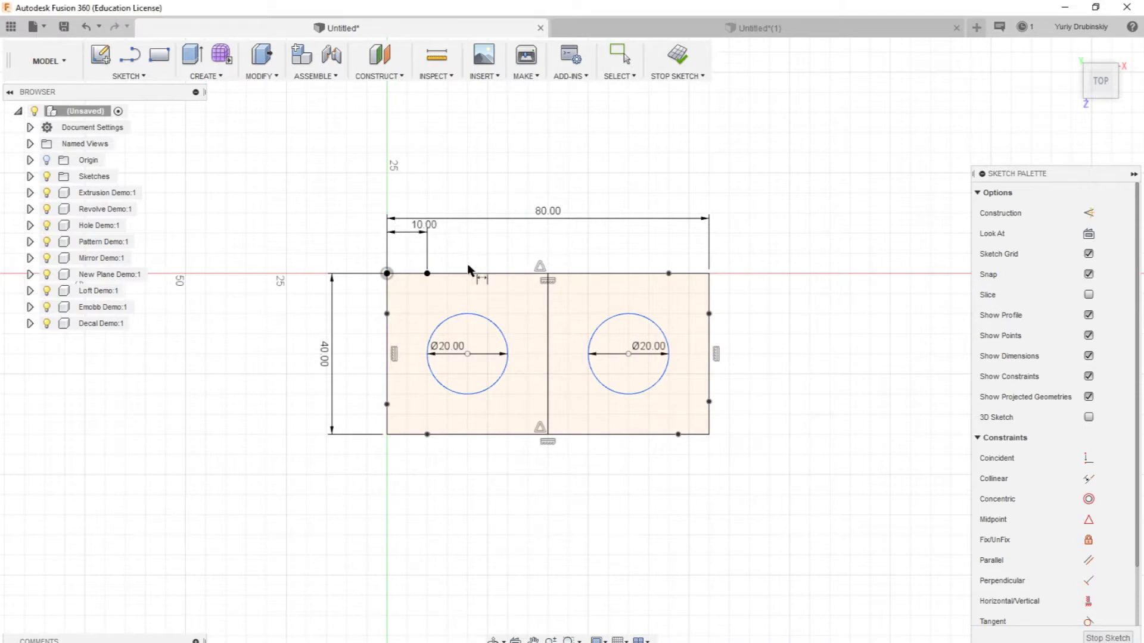
Dimension both left-edge points 10 mm from their nearest corners.
{"action": "left_click", "coordinate": [387, 314]}
{"action": "left_click", "coordinate": [388, 274]}
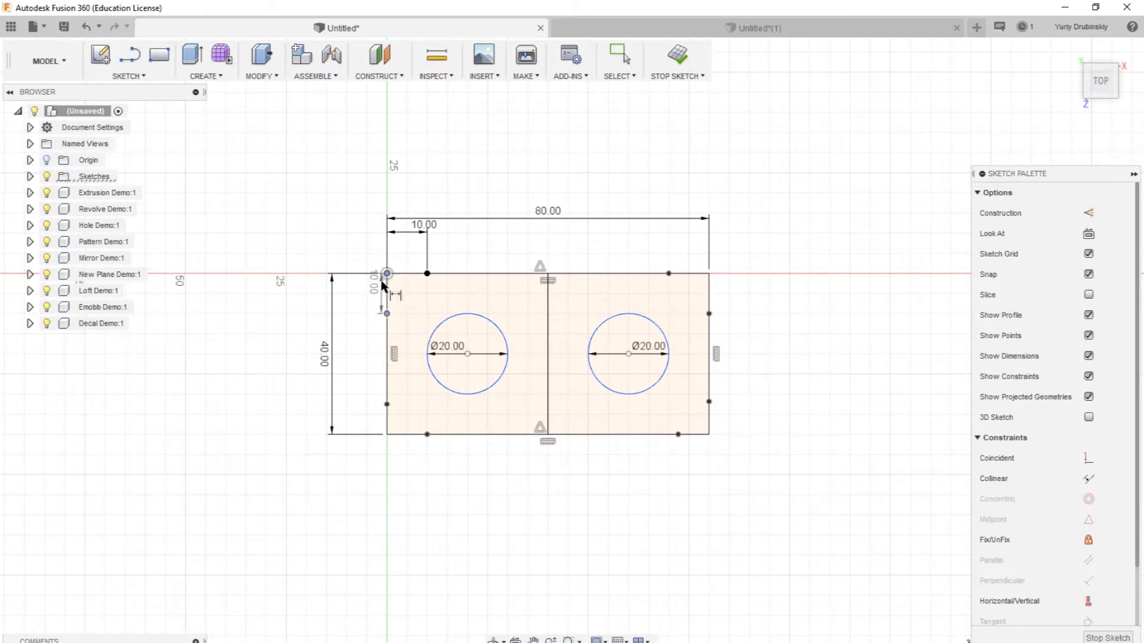
{"action": "left_click", "coordinate": [365, 302]}
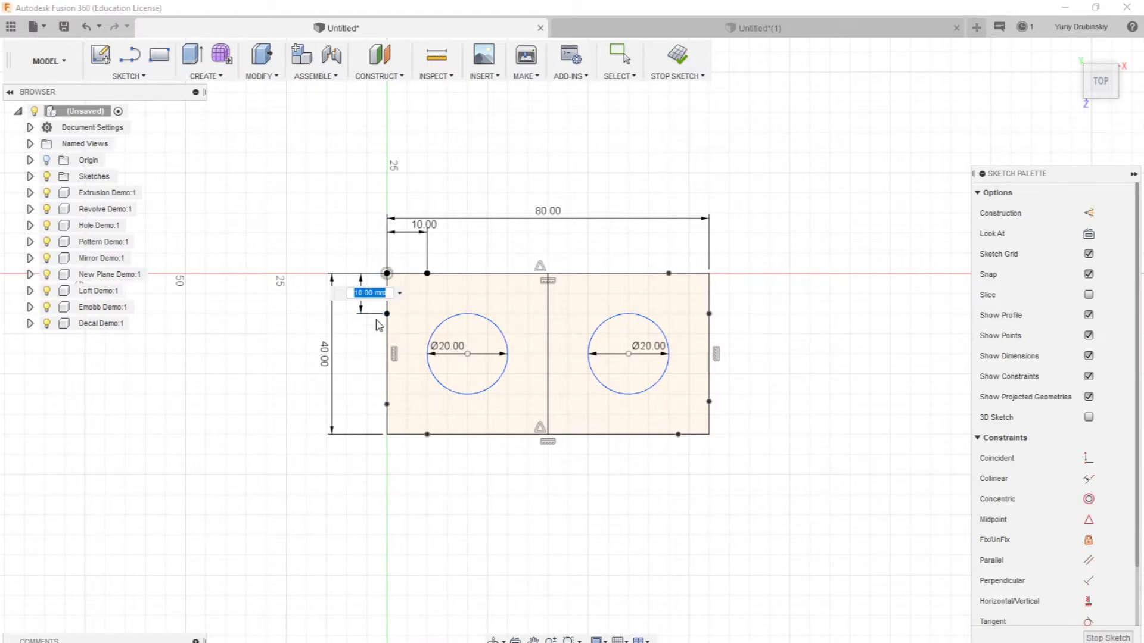
{"action": "key", "text": "Return"}
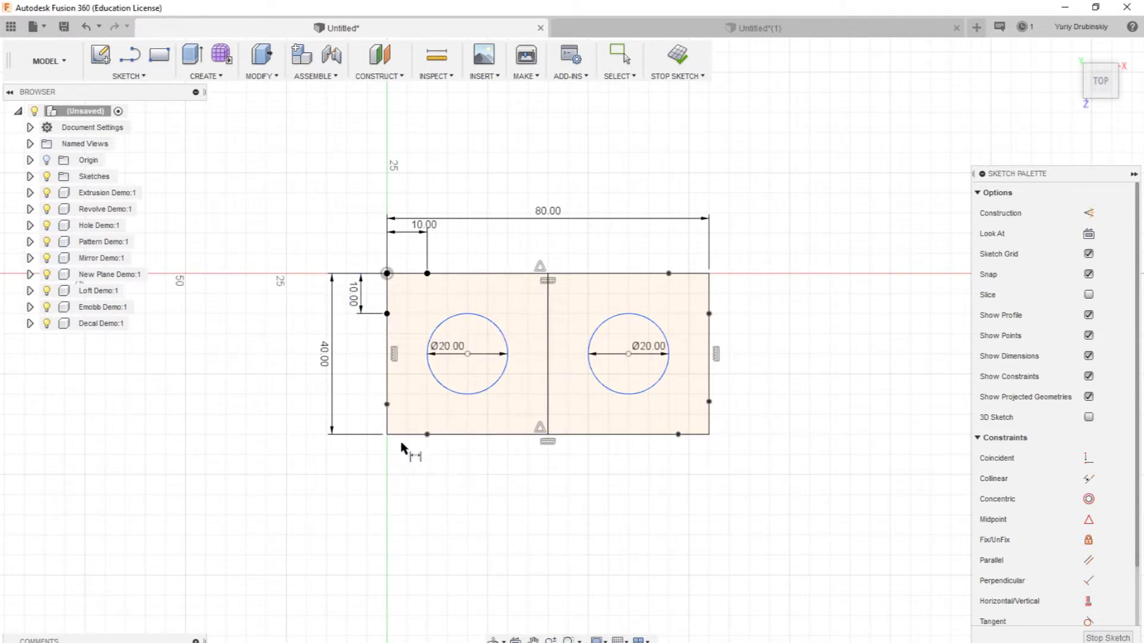
{"action": "left_click", "coordinate": [387, 405]}
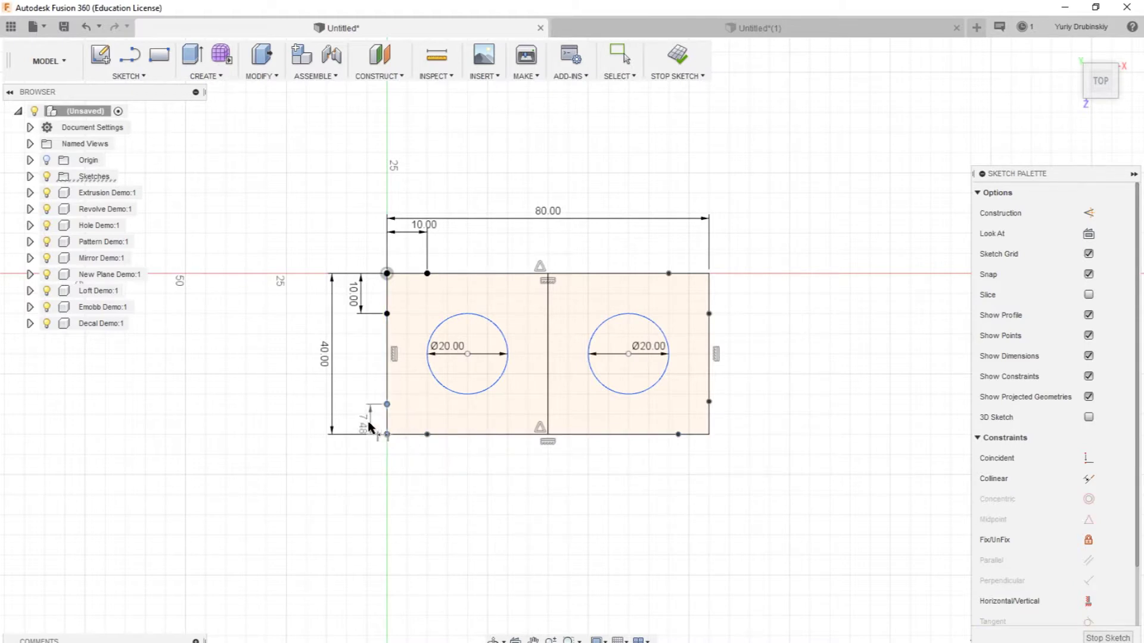
{"action": "left_click", "coordinate": [361, 432]}
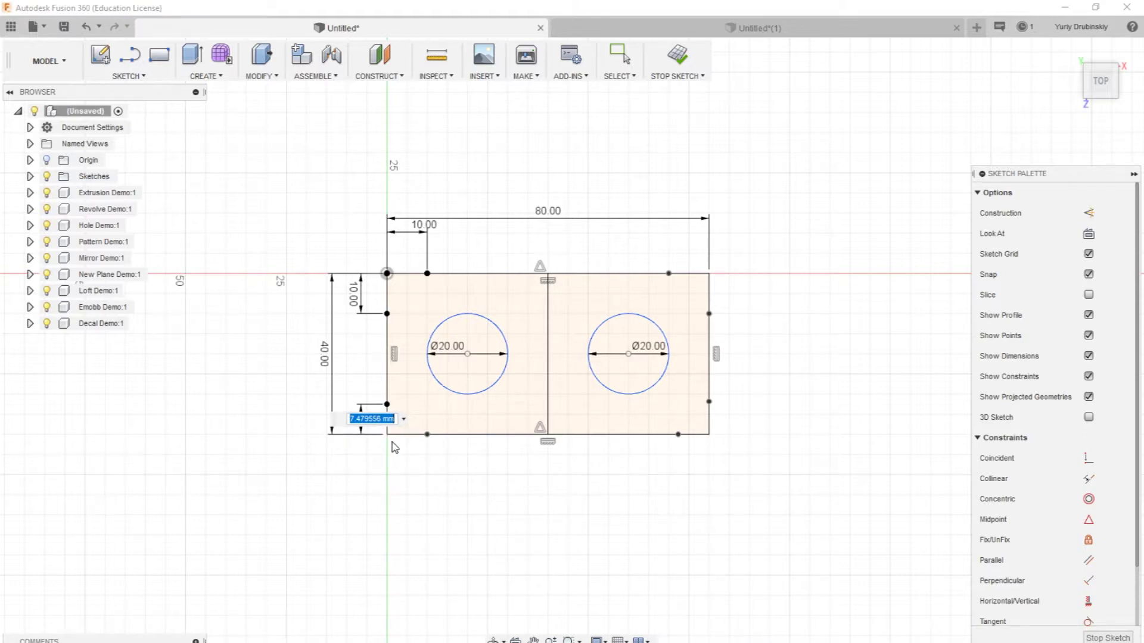
{"action": "type", "text": "10"}
{"action": "key", "text": "Return"}
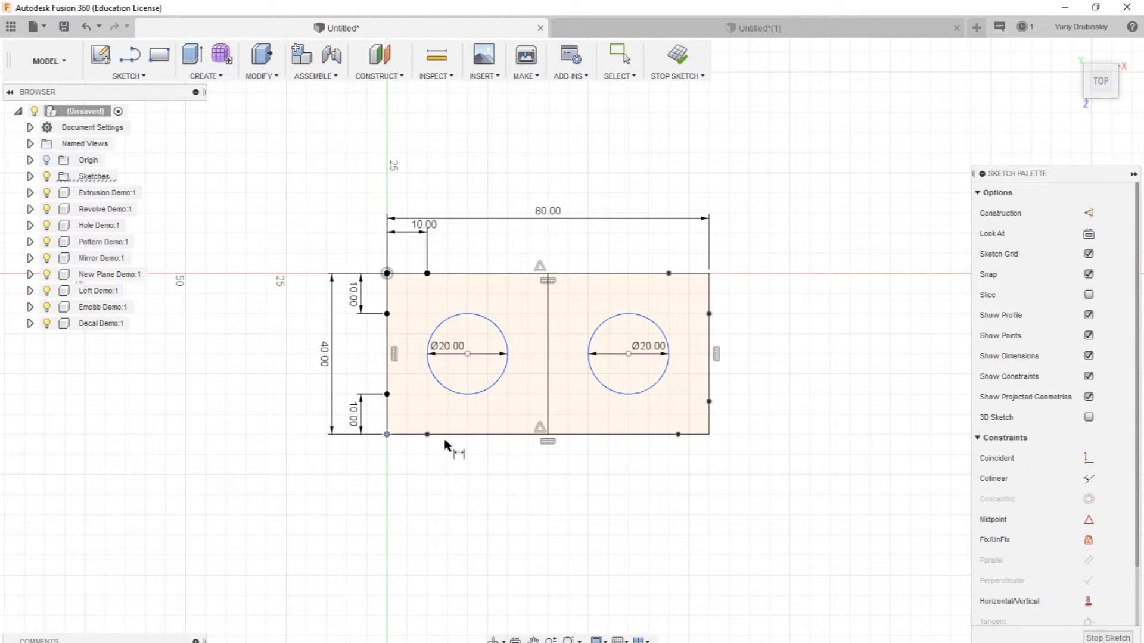
Dimension both bottom-edge points 10 mm from the bottom-left and bottom-right corners.
{"action": "left_click", "coordinate": [427, 436]}
{"action": "left_click", "coordinate": [419, 475]}
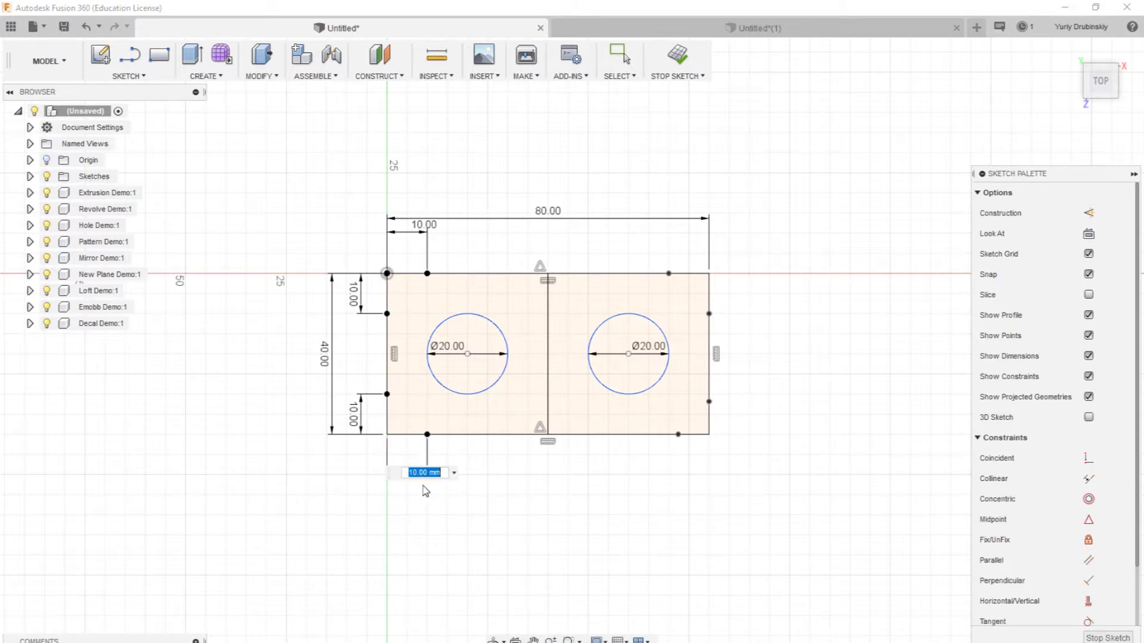
{"action": "key", "text": "Return"}
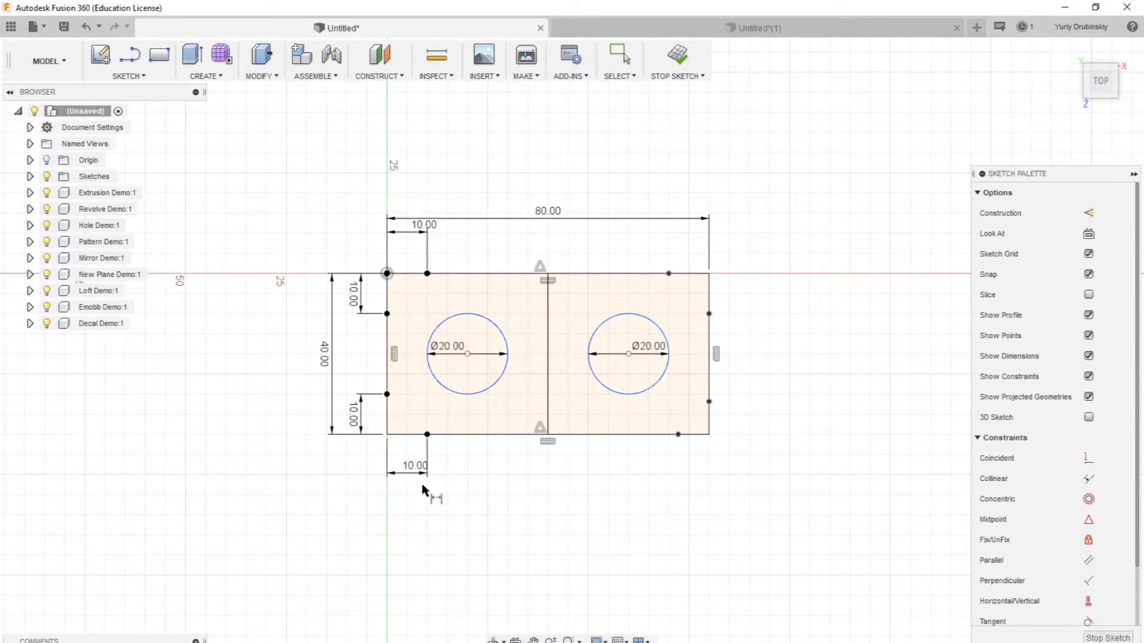
{"action": "left_click", "coordinate": [679, 435]}
{"action": "left_click", "coordinate": [709, 435]}
{"action": "left_click", "coordinate": [714, 471]}
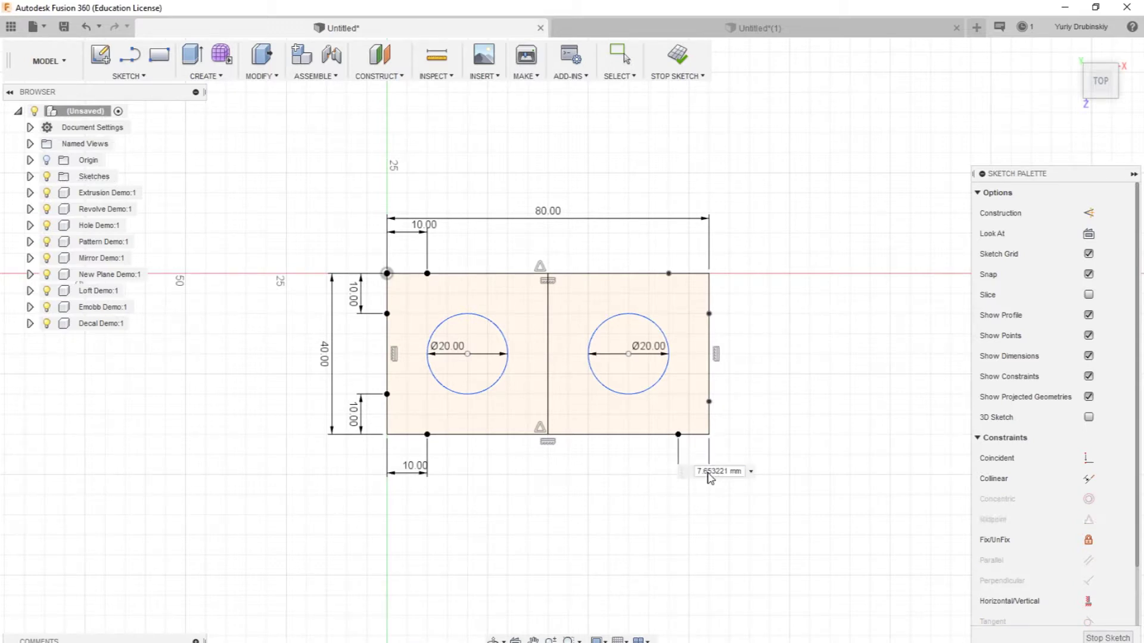
{"action": "type", "text": "10"}
{"action": "key", "text": "Return"}
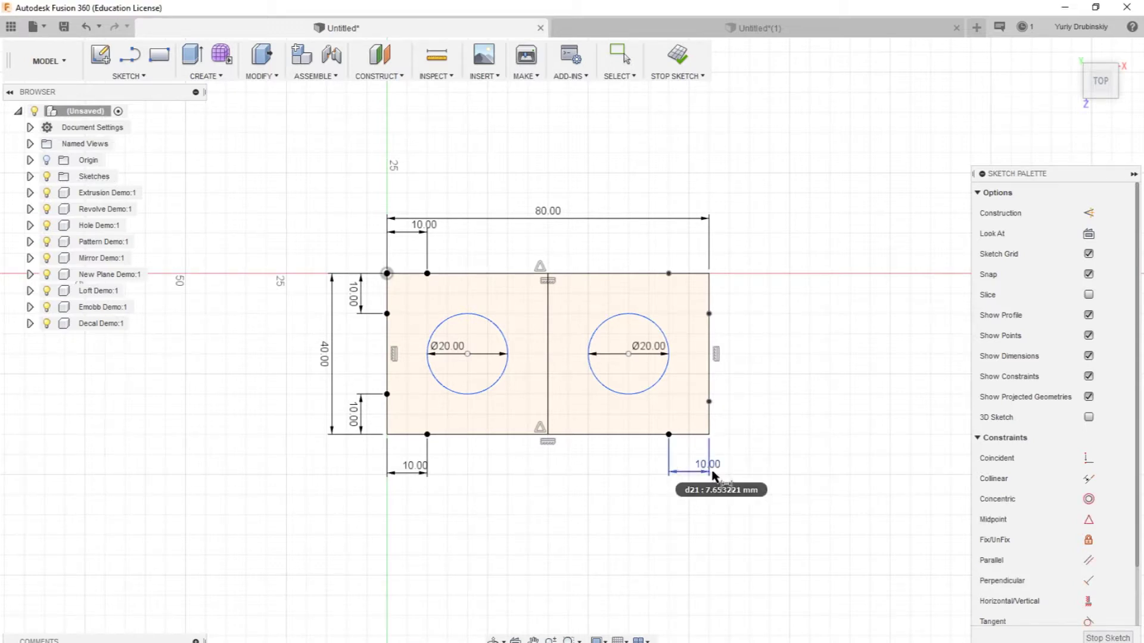
Dimension both right-edge points and the top-right edge point 10 mm from their corners.
{"action": "left_click", "coordinate": [709, 420]}
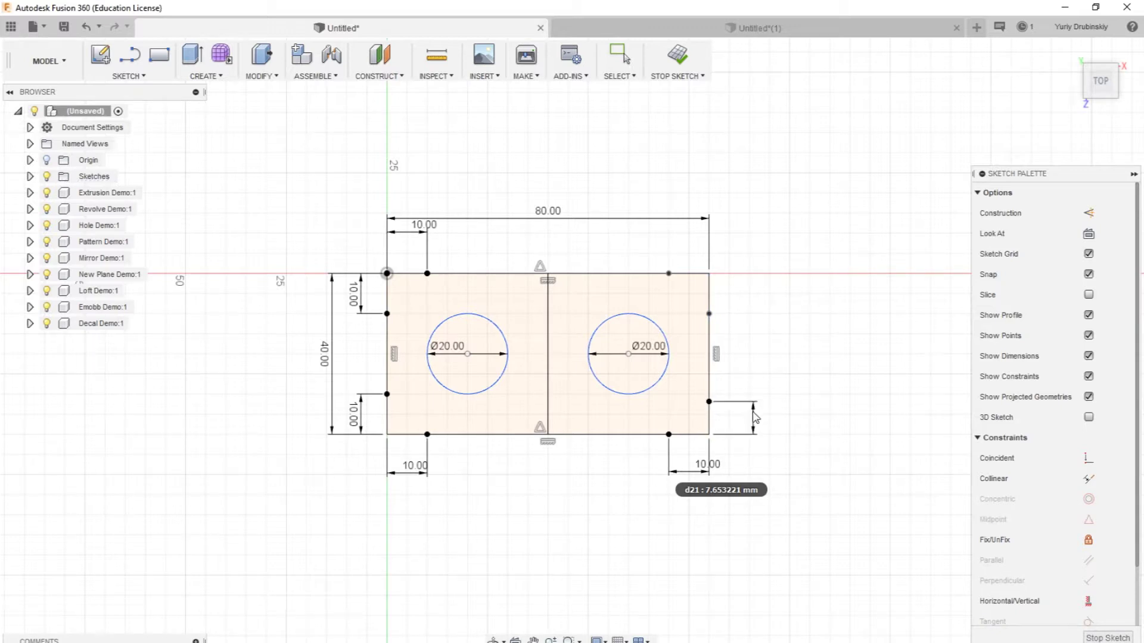
{"action": "left_click", "coordinate": [753, 420]}
{"action": "type", "text": "10"}
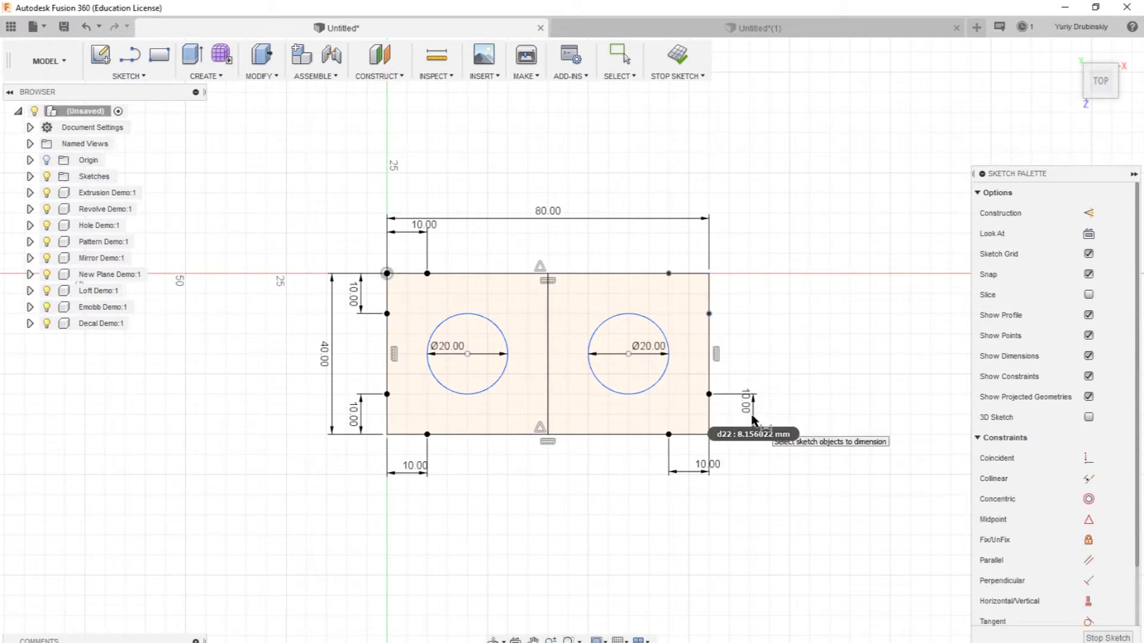
{"action": "key", "text": "Return"}
{"action": "left_click", "coordinate": [710, 312]}
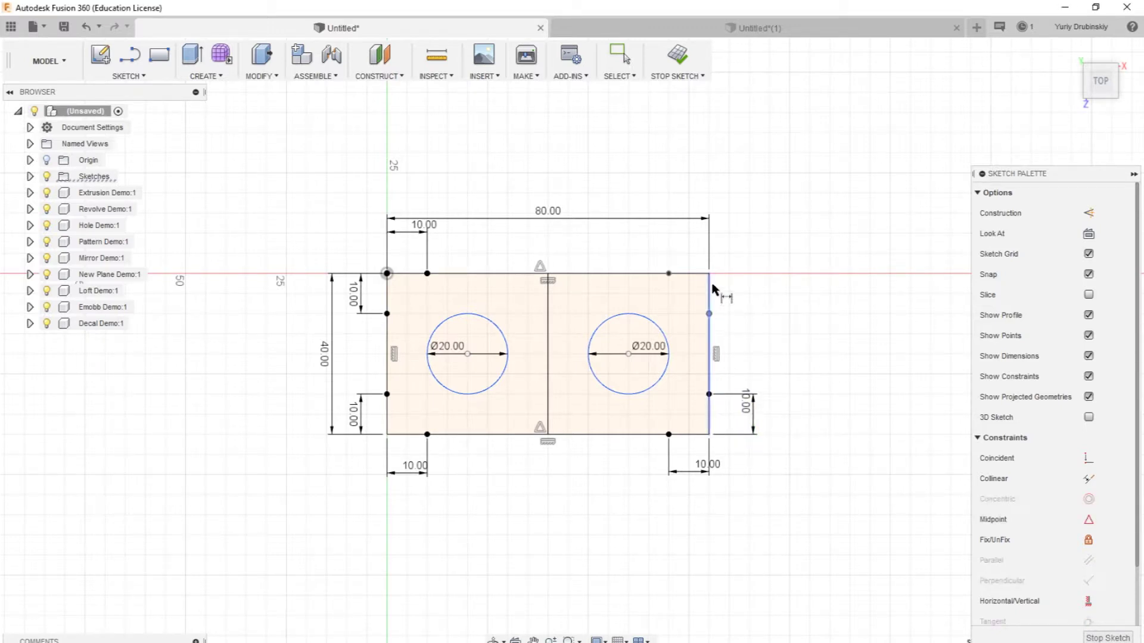
{"action": "left_click", "coordinate": [769, 296]}
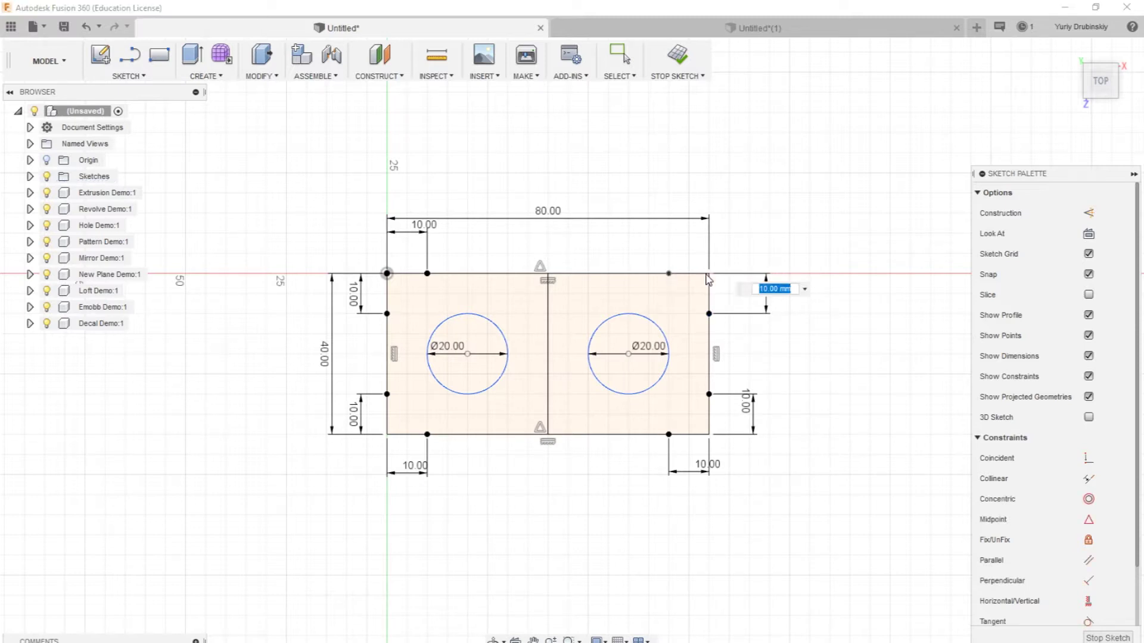
{"action": "key", "text": "Return"}
{"action": "left_click", "coordinate": [668, 273]}
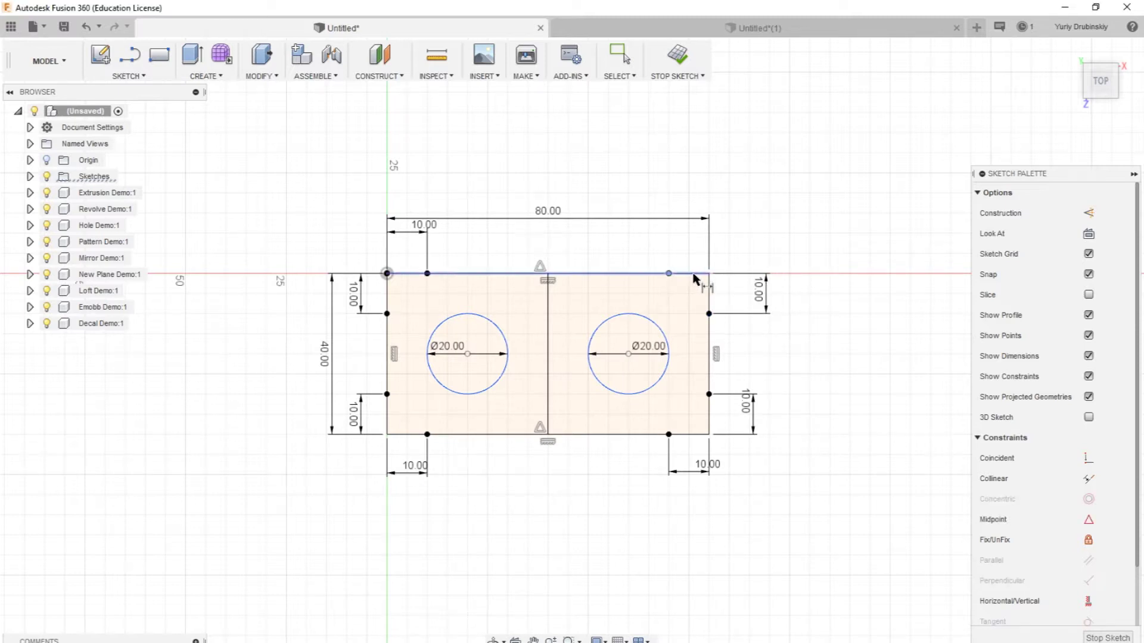
{"action": "left_click", "coordinate": [708, 273]}
{"action": "left_click", "coordinate": [717, 261]}
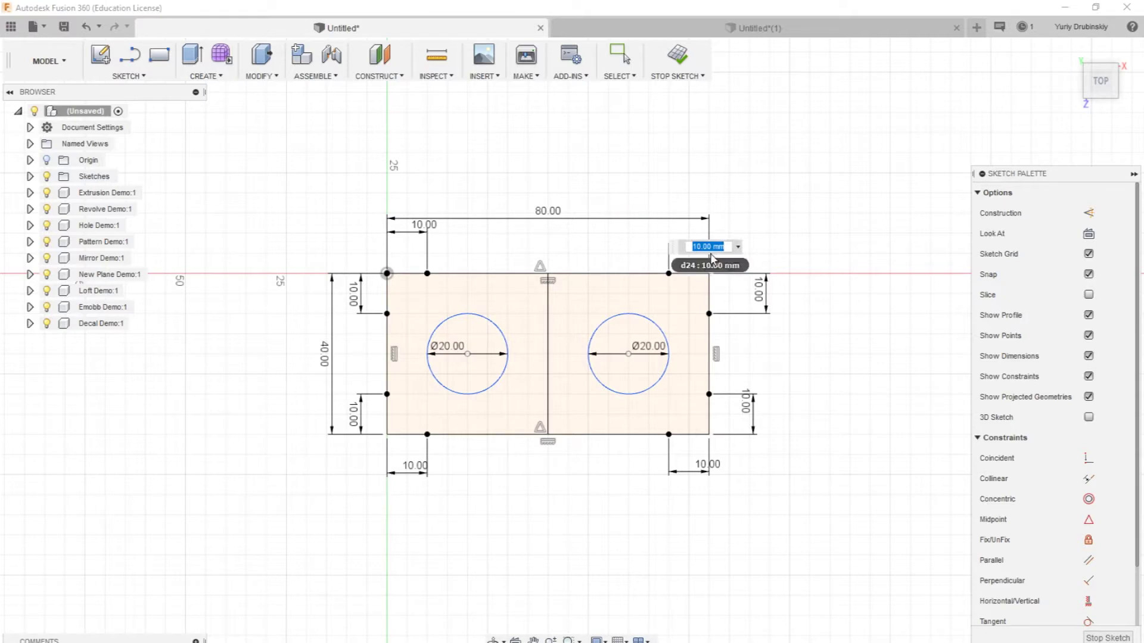
{"action": "key", "text": "Return"}
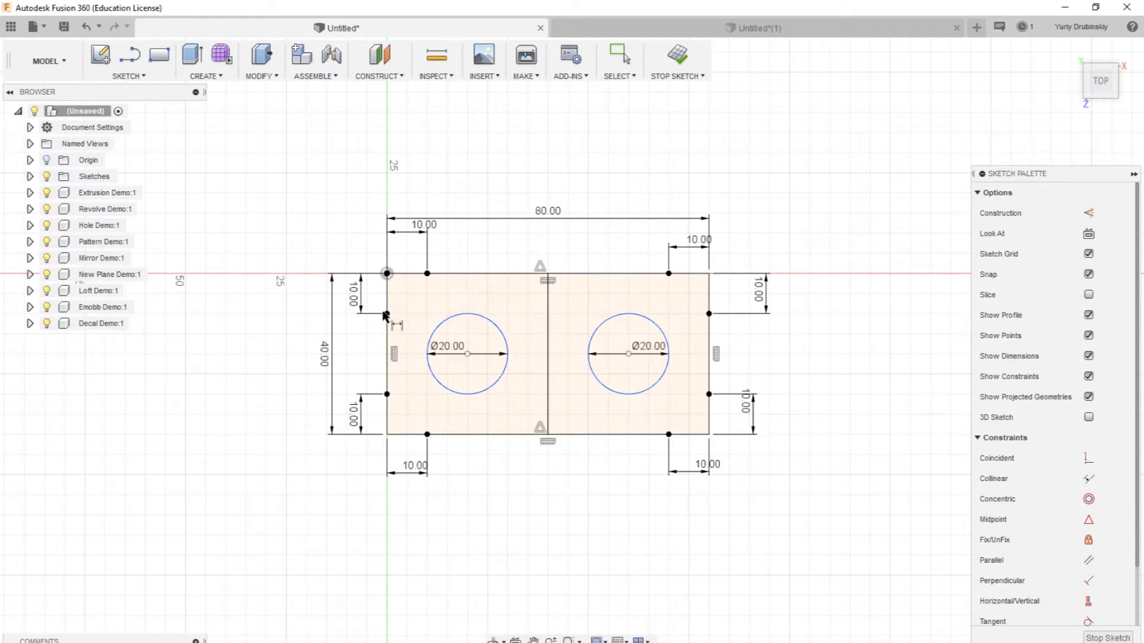
Round the top-left corner with a three-point arc between its 10 mm points.
{"action": "left_click", "coordinate": [146, 78]}
{"action": "mouse_move", "coordinate": [146, 156]}
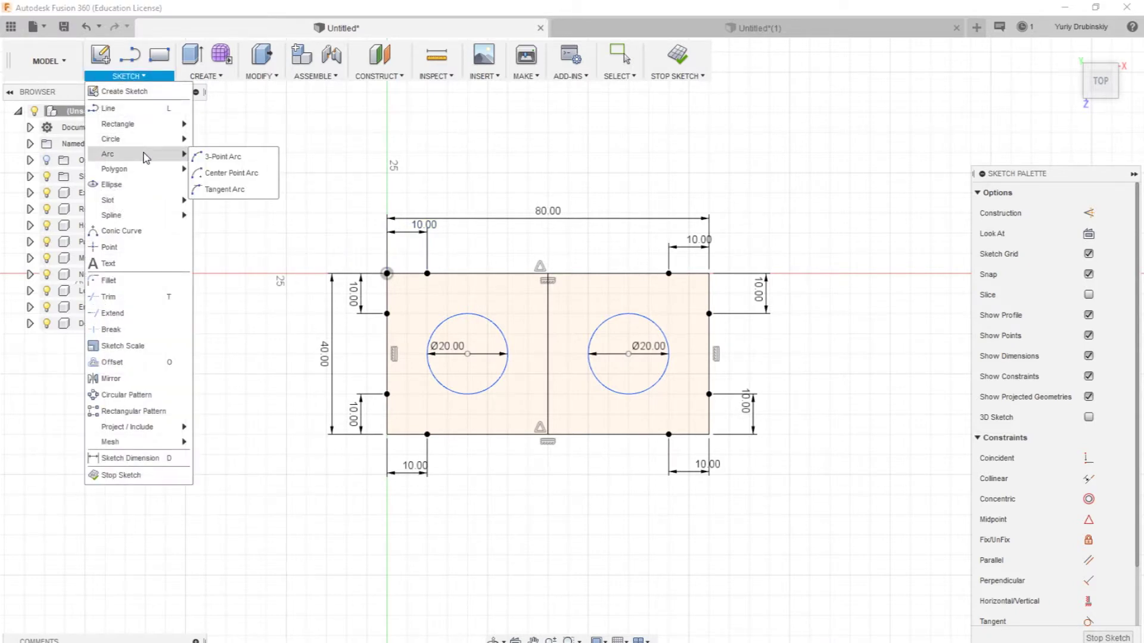
{"action": "left_click", "coordinate": [214, 160]}
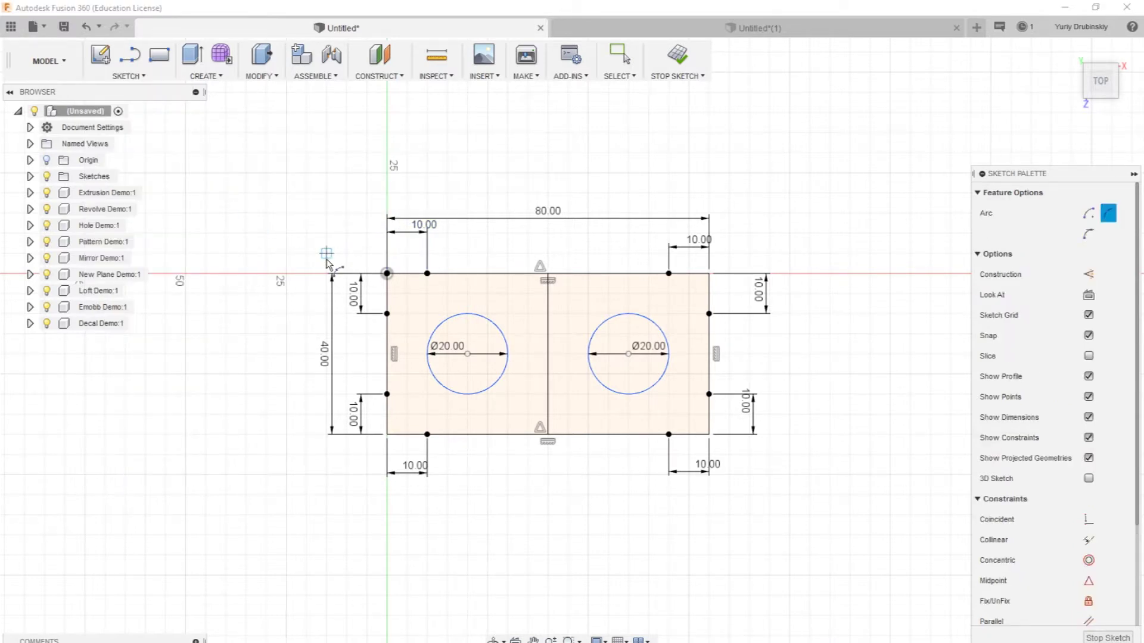
{"action": "left_click", "coordinate": [387, 314]}
{"action": "left_click", "coordinate": [427, 273]}
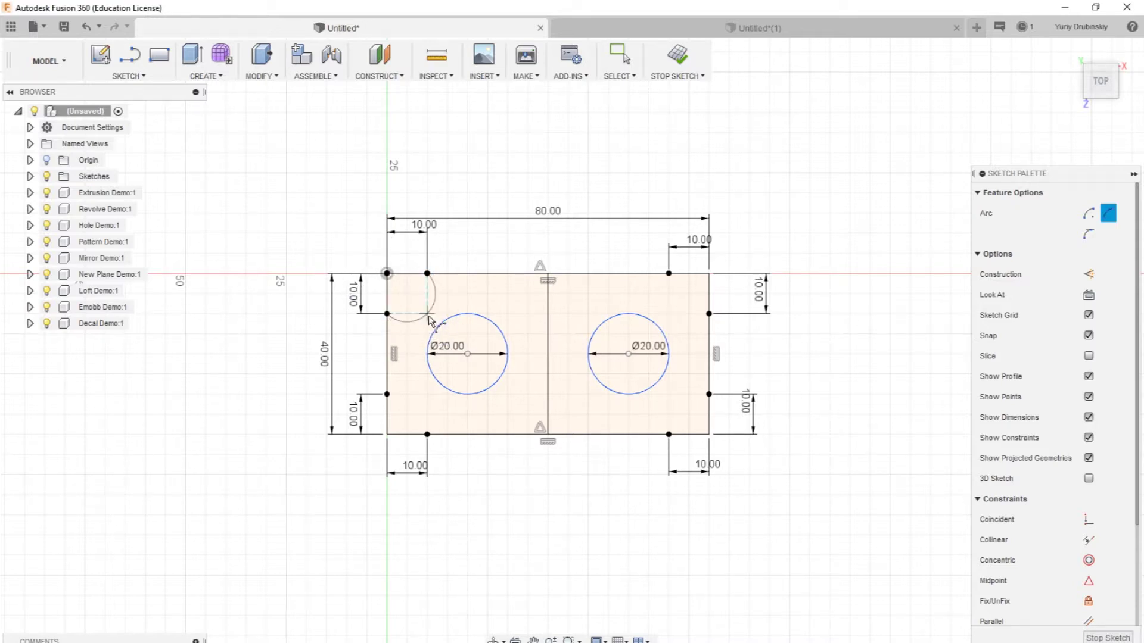
{"action": "left_click", "coordinate": [395, 287]}
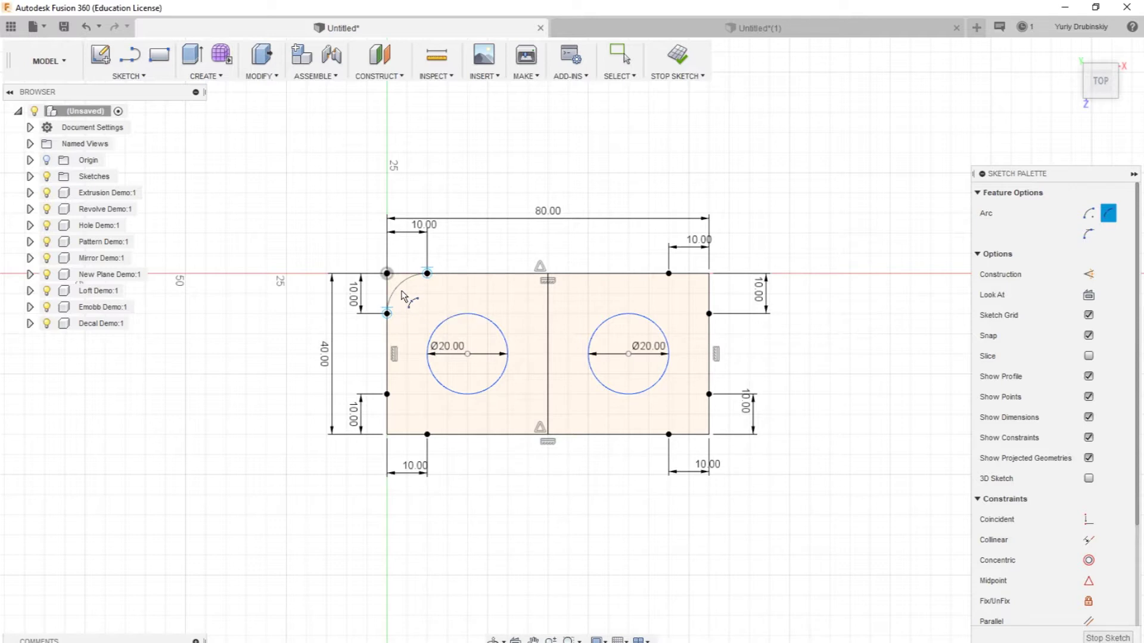
{"action": "key", "text": "ctrl+z"}
{"action": "left_click", "coordinate": [387, 314]}
{"action": "left_click", "coordinate": [427, 273]}
{"action": "left_click", "coordinate": [427, 274]}
{"action": "left_click", "coordinate": [388, 314]}
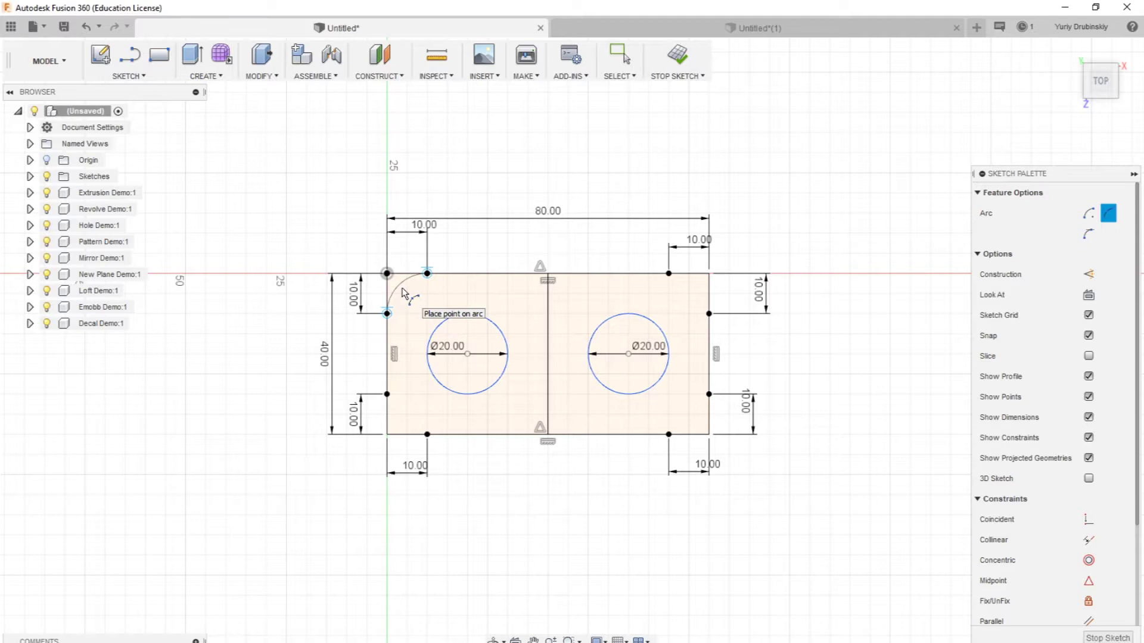
{"action": "left_click", "coordinate": [403, 292]}
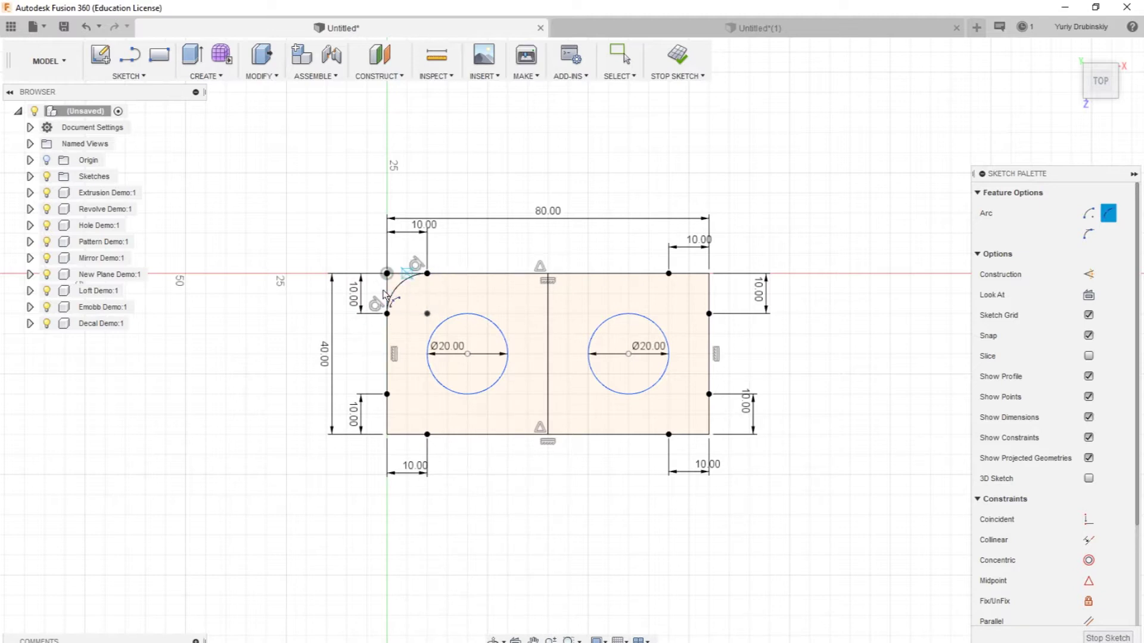
Round the bottom-left, bottom-right and top-right corners with three-point arcs.
{"action": "left_click", "coordinate": [426, 434]}
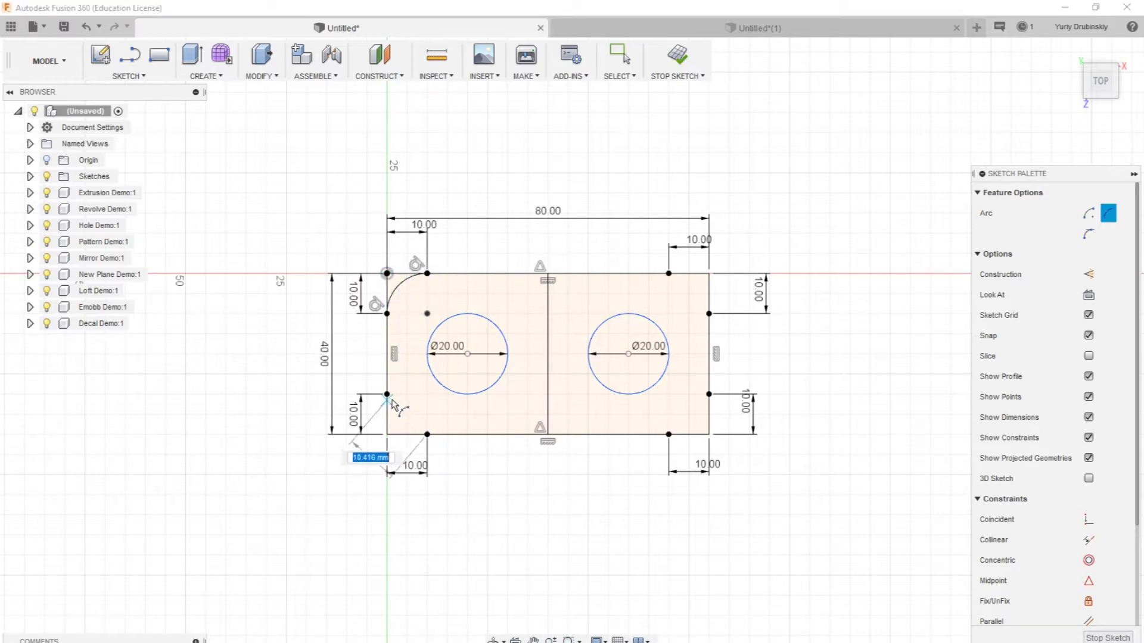
{"action": "left_click", "coordinate": [387, 394]}
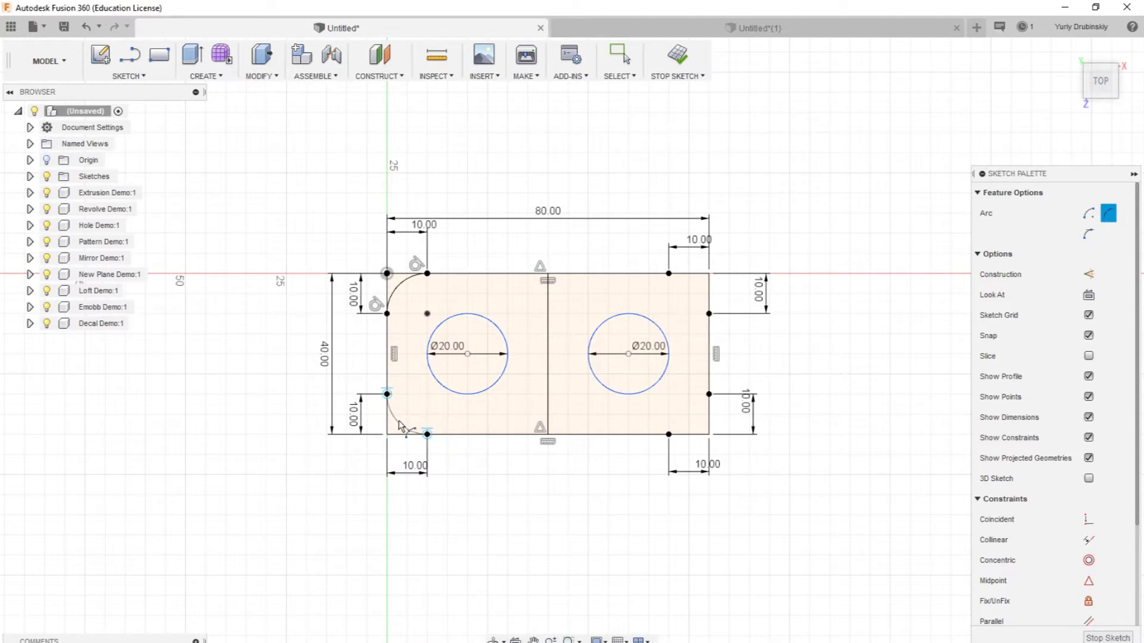
{"action": "left_click", "coordinate": [395, 423]}
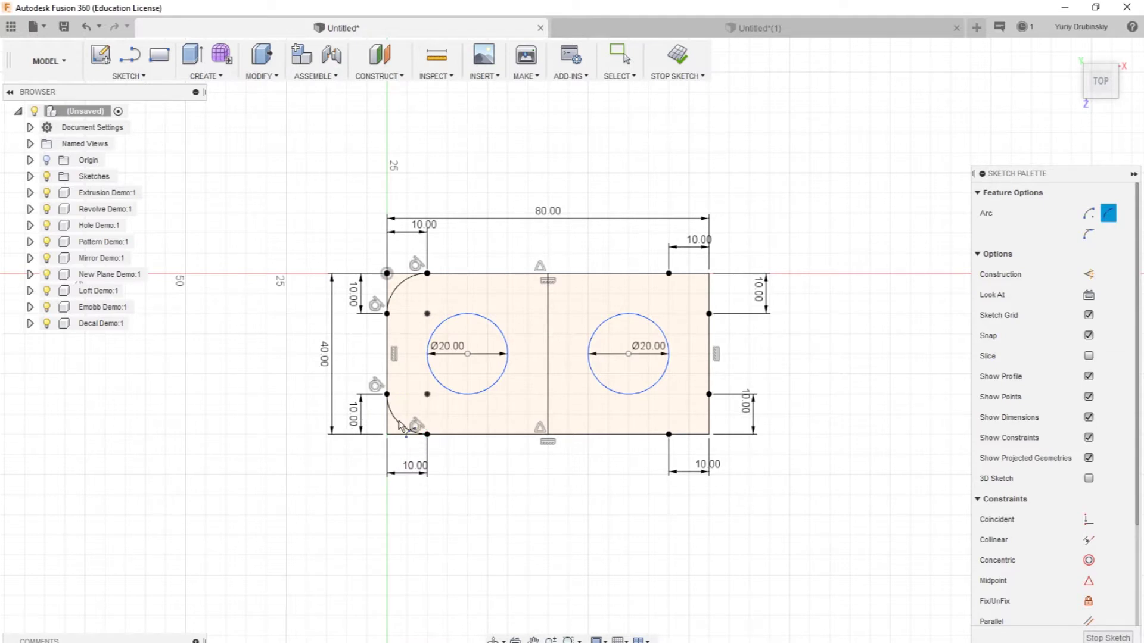
{"action": "left_click", "coordinate": [668, 433]}
{"action": "left_click", "coordinate": [709, 394]}
{"action": "left_click", "coordinate": [703, 428]}
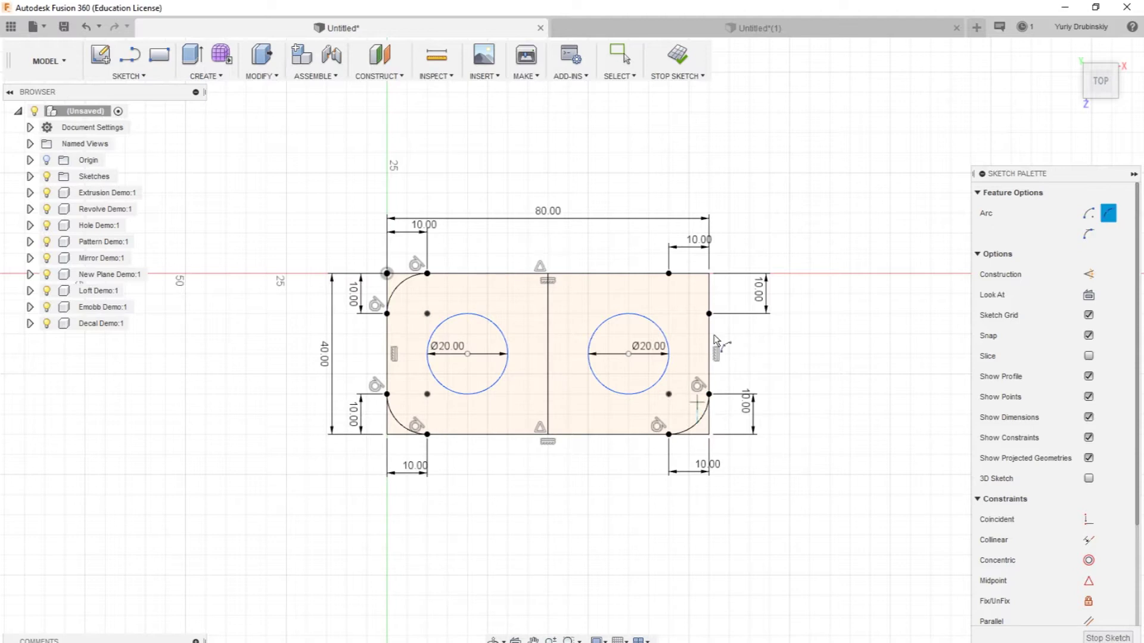
{"action": "left_click", "coordinate": [708, 314]}
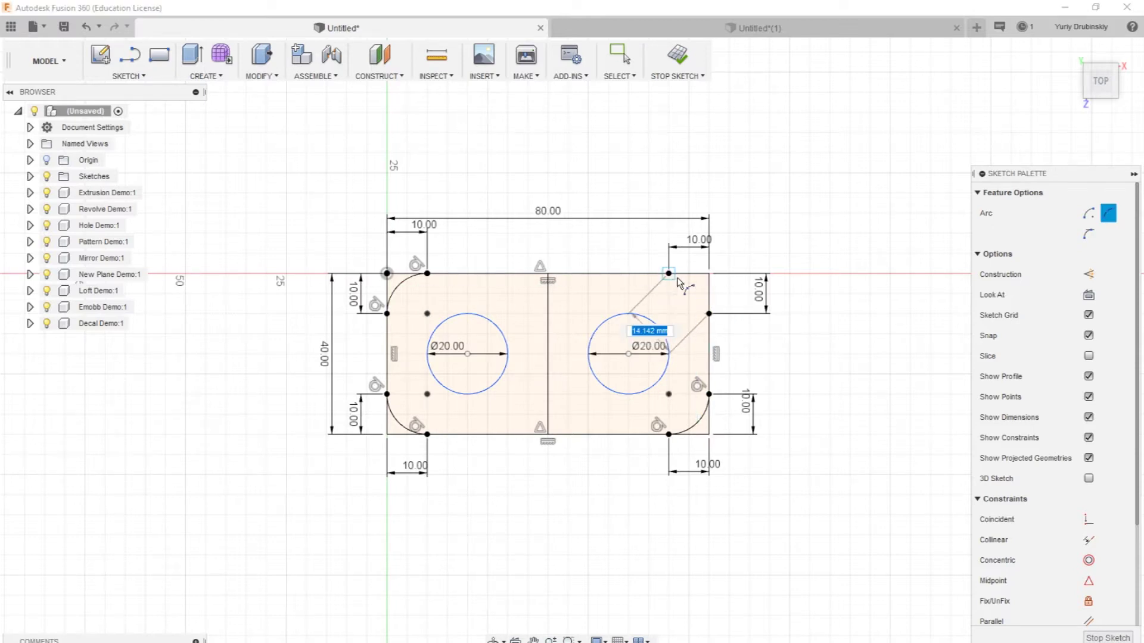
{"action": "key", "text": "Escape"}
{"action": "left_click", "coordinate": [669, 273]}
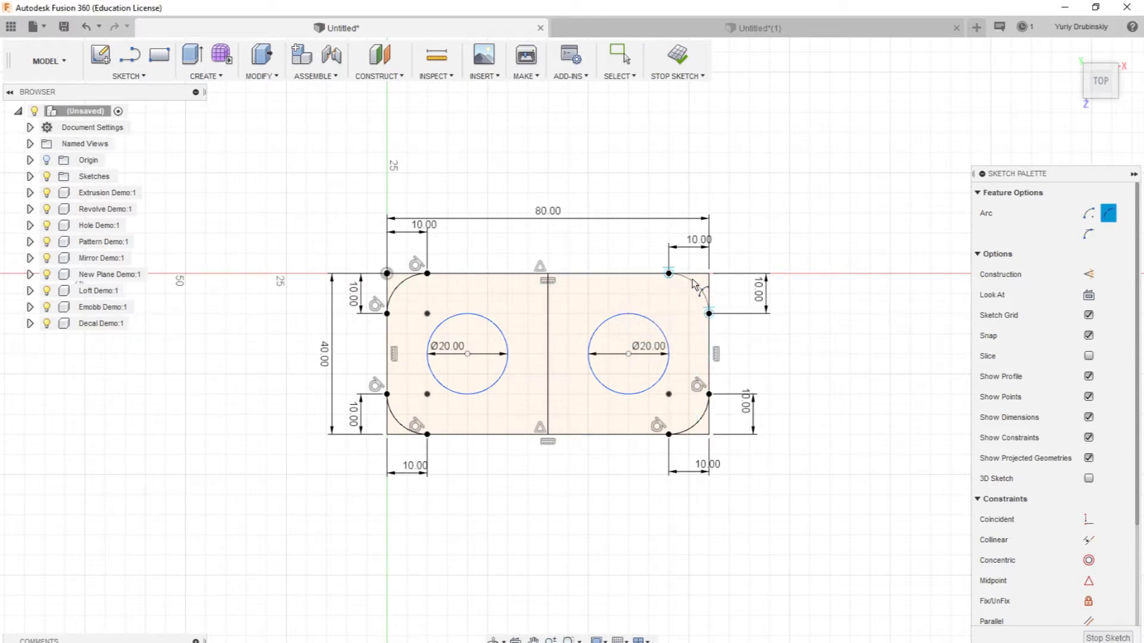
{"action": "left_click", "coordinate": [709, 313]}
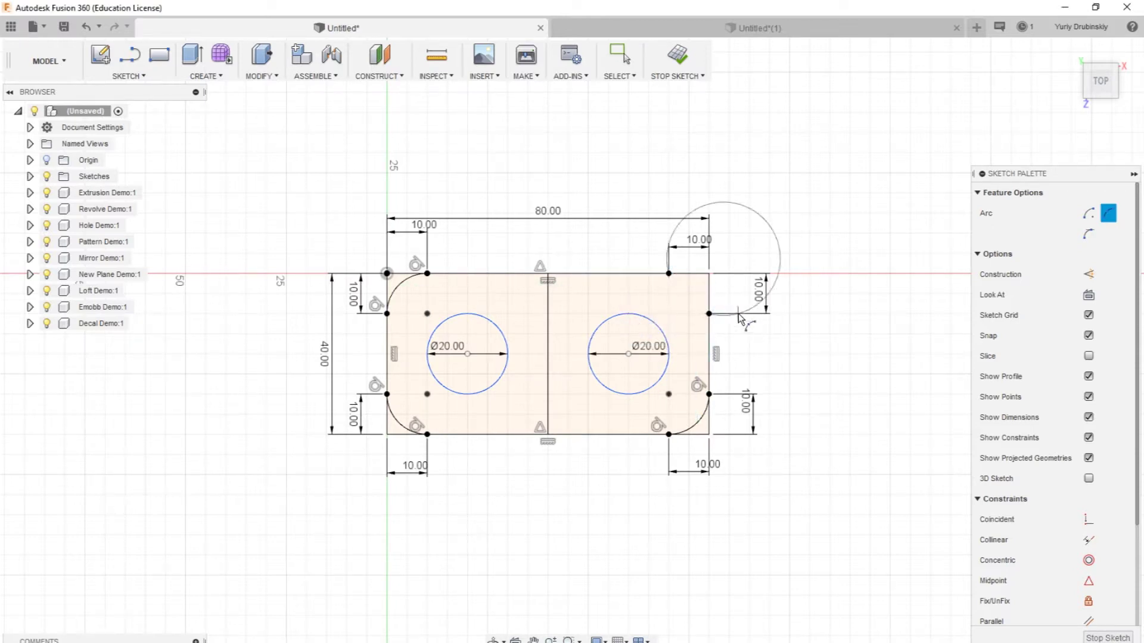
{"action": "left_click", "coordinate": [706, 302]}
Activate the Mirror Demo component and hide Sketch2.
{"action": "key", "text": "Escape"}
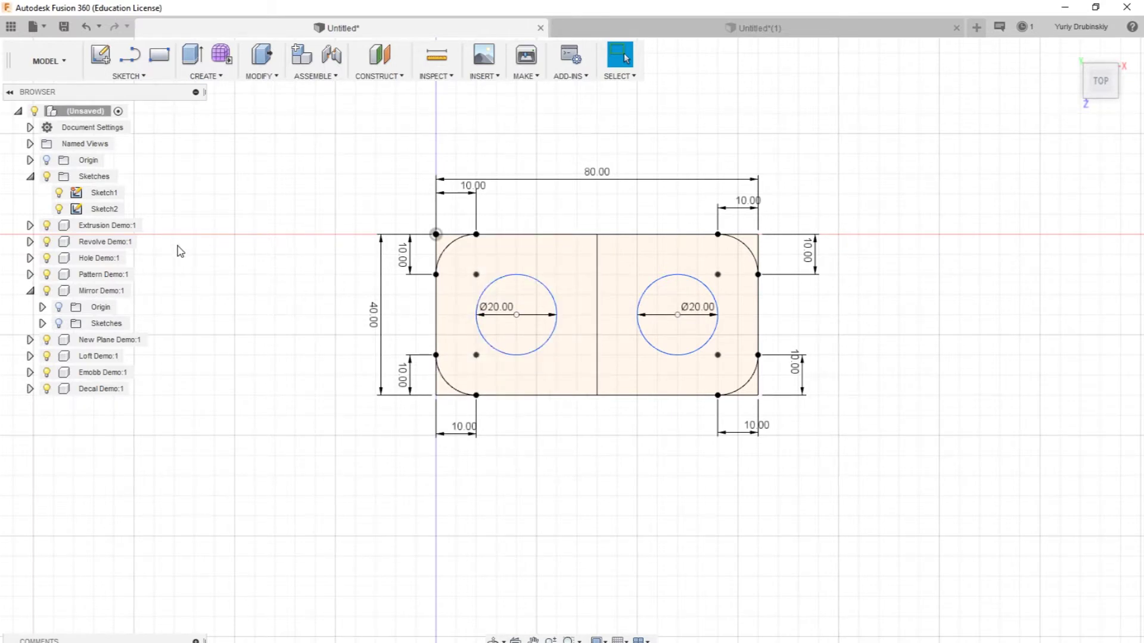
{"action": "left_click", "coordinate": [129, 292]}
{"action": "left_click", "coordinate": [147, 291]}
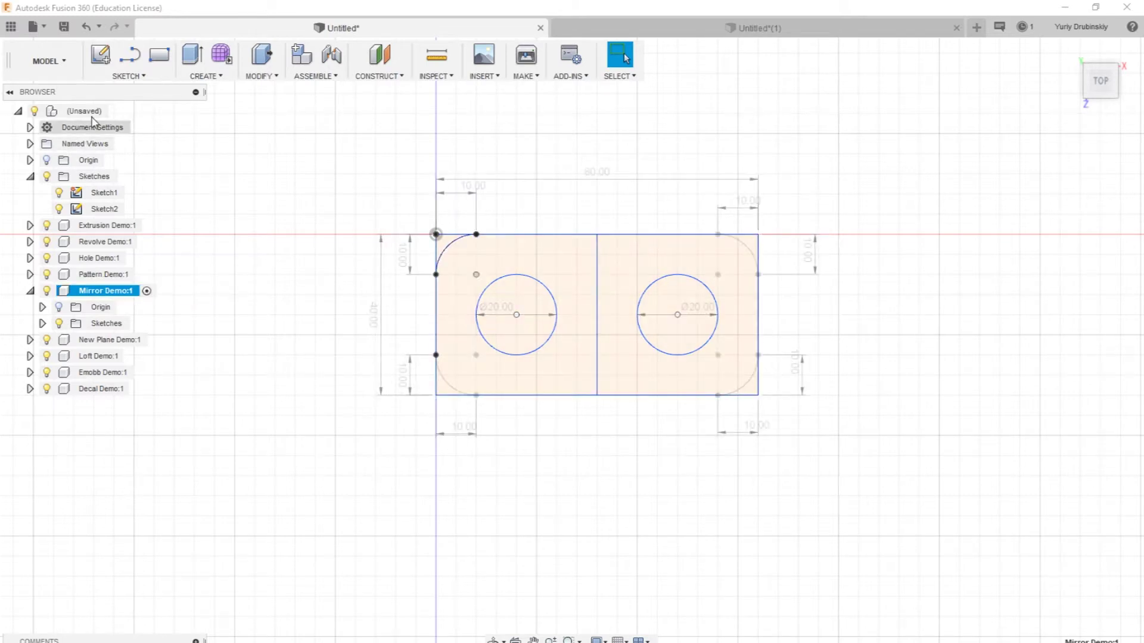
{"action": "left_click", "coordinate": [199, 248]}
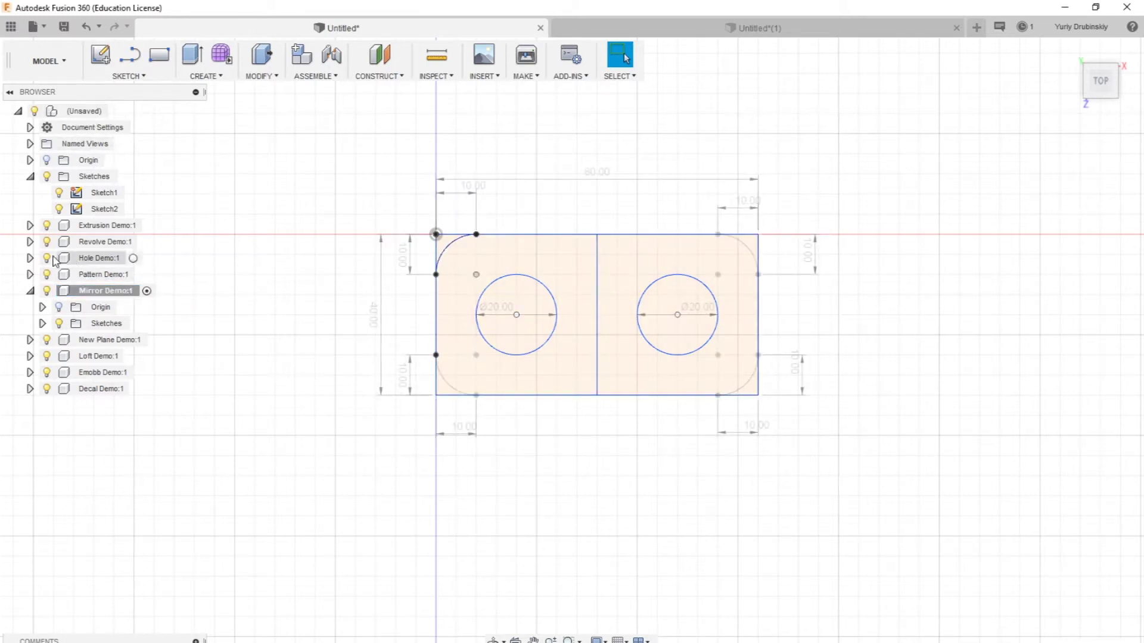
{"action": "left_click", "coordinate": [58, 209]}
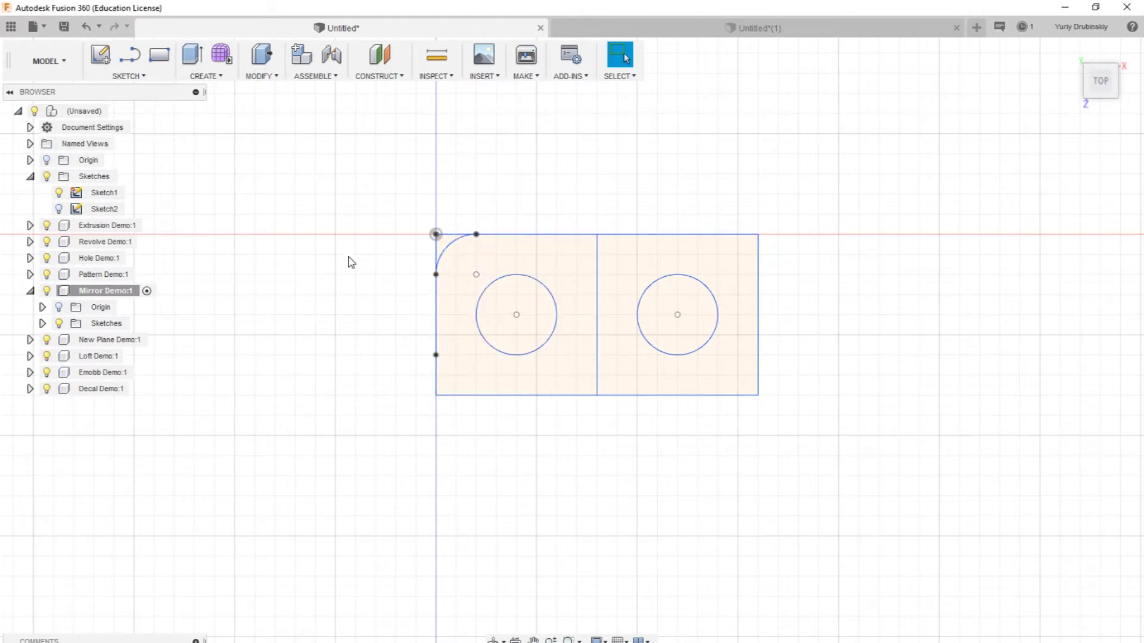
Reopen the component's Sketch1 for editing.
{"action": "right_click", "coordinate": [103, 327]}
{"action": "left_click", "coordinate": [254, 272]}
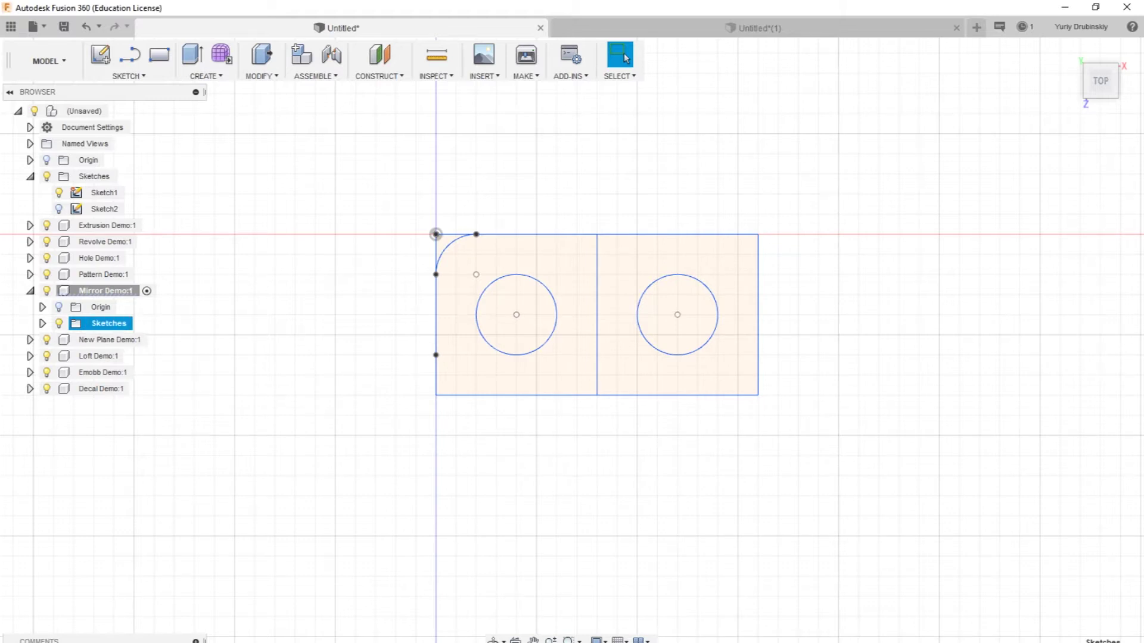
{"action": "right_click", "coordinate": [109, 641]}
{"action": "left_click", "coordinate": [154, 529]}
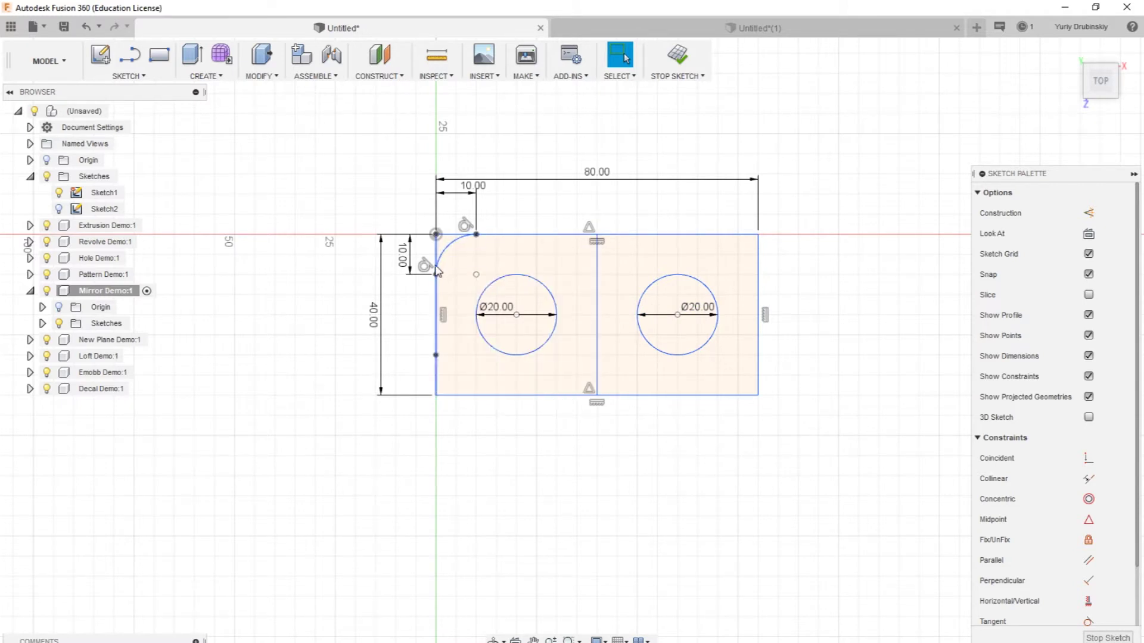
Mirror the top-left corner arc about the vertical centre line.
{"action": "left_click", "coordinate": [141, 79]}
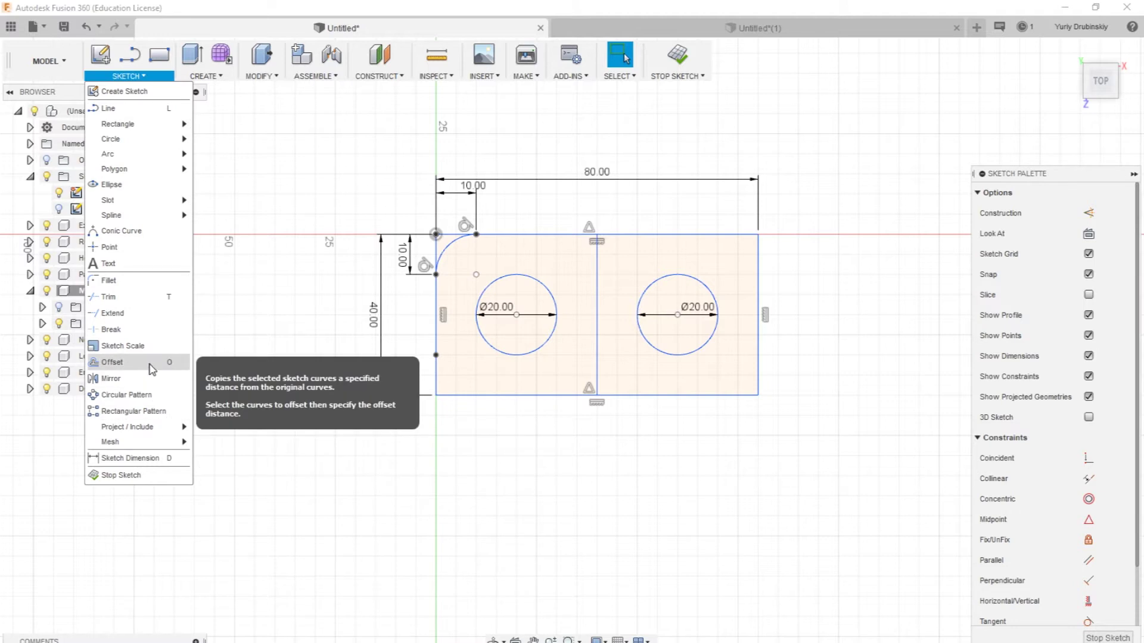
{"action": "left_click", "coordinate": [151, 381]}
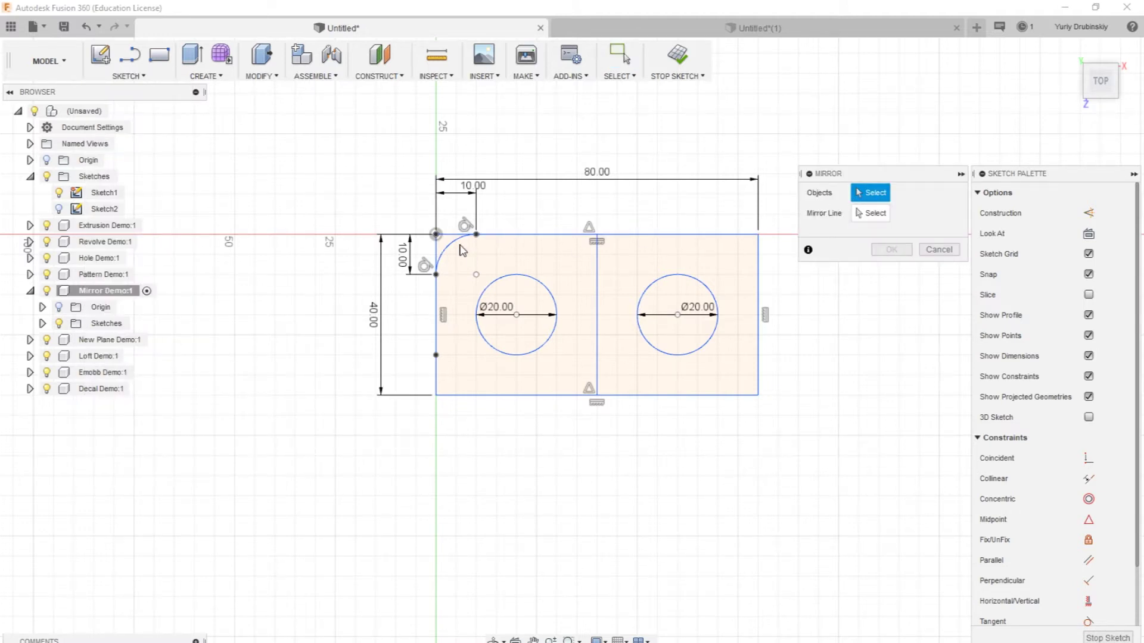
{"action": "left_click", "coordinate": [449, 246]}
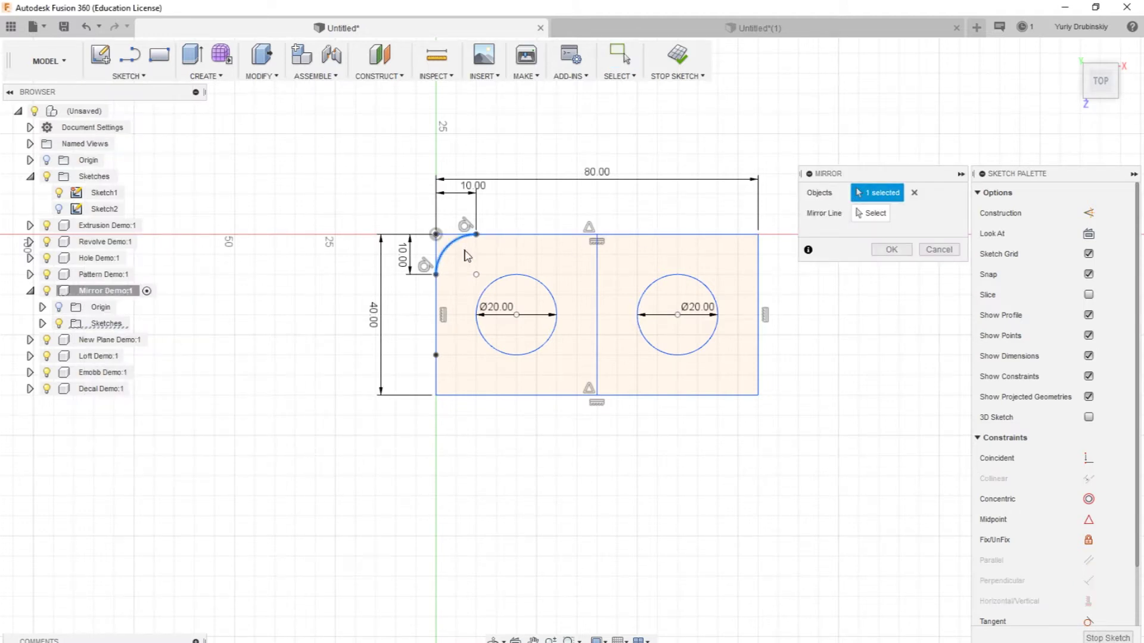
{"action": "left_click", "coordinate": [865, 219]}
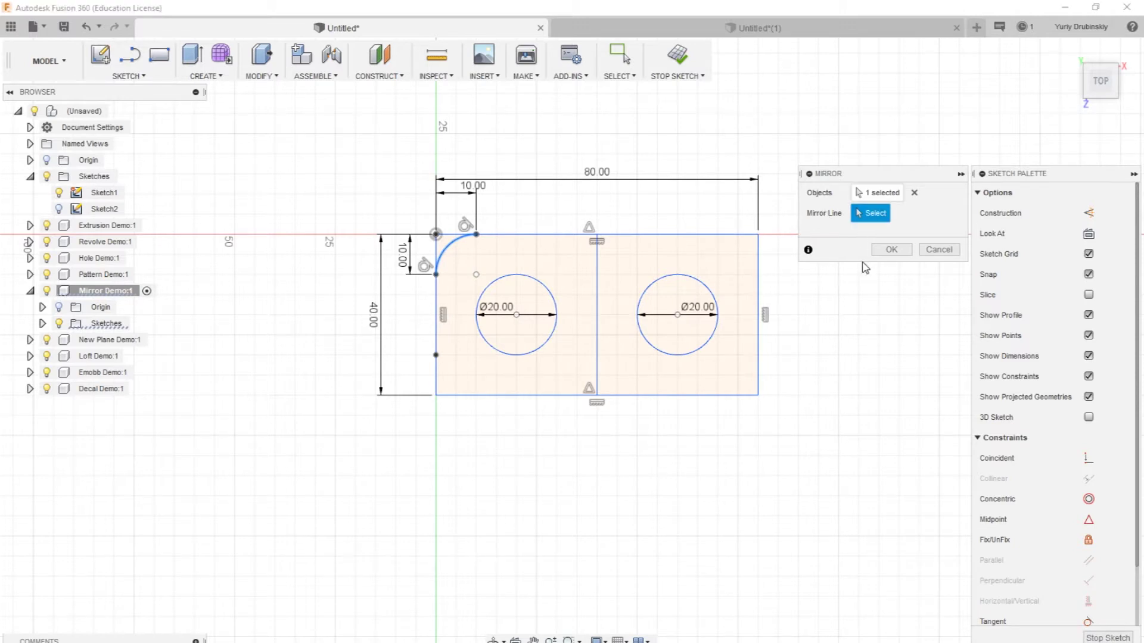
{"action": "left_click", "coordinate": [598, 264]}
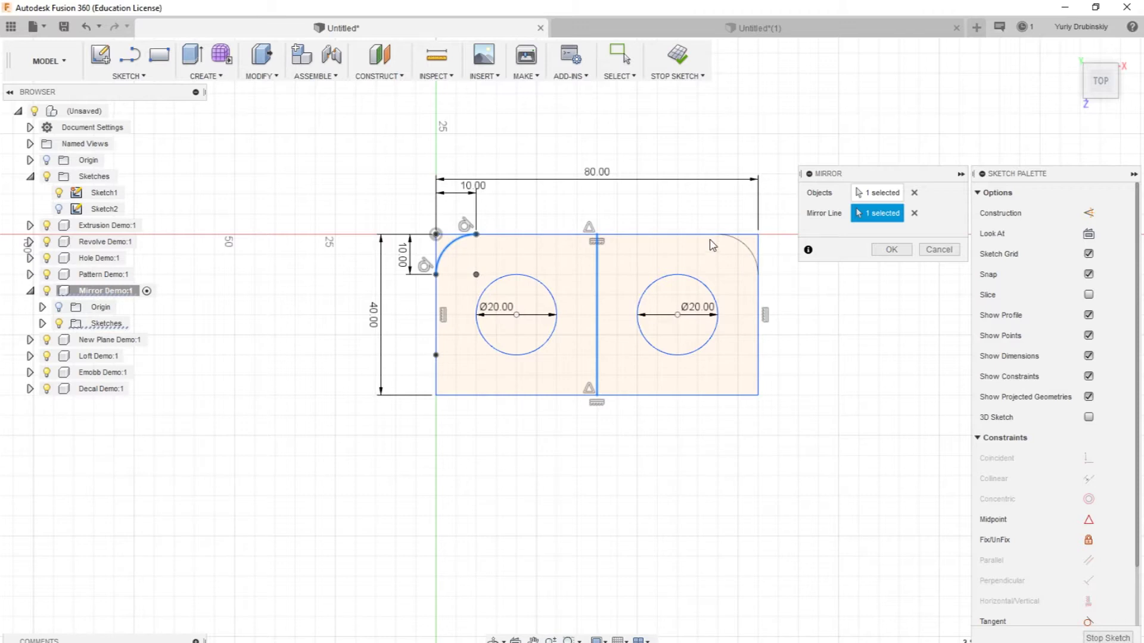
{"action": "left_click", "coordinate": [891, 250]}
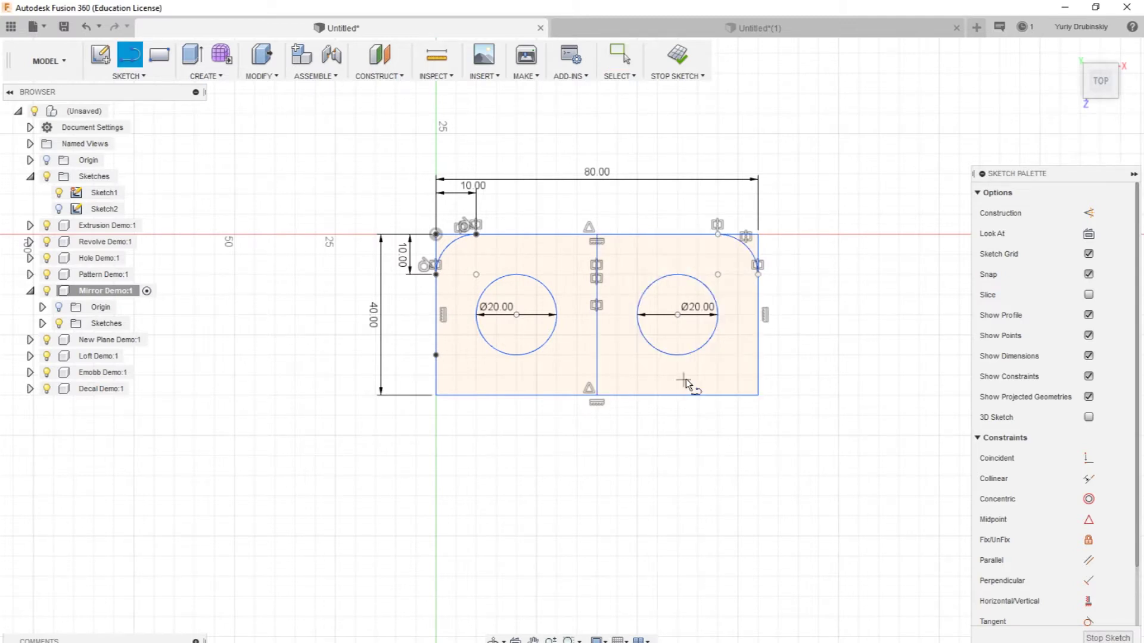
Draw a horizontal line rightward from the right edge's midpoint and convert it to construction.
{"action": "key", "text": "l"}
{"action": "left_click", "coordinate": [758, 317]}
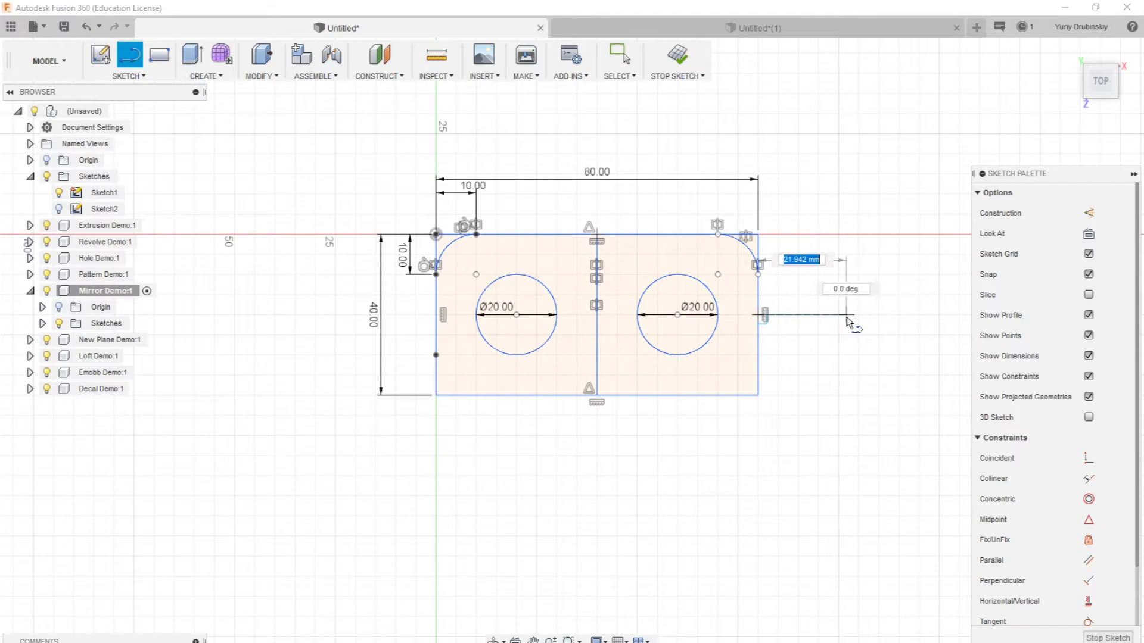
{"action": "left_click", "coordinate": [884, 316]}
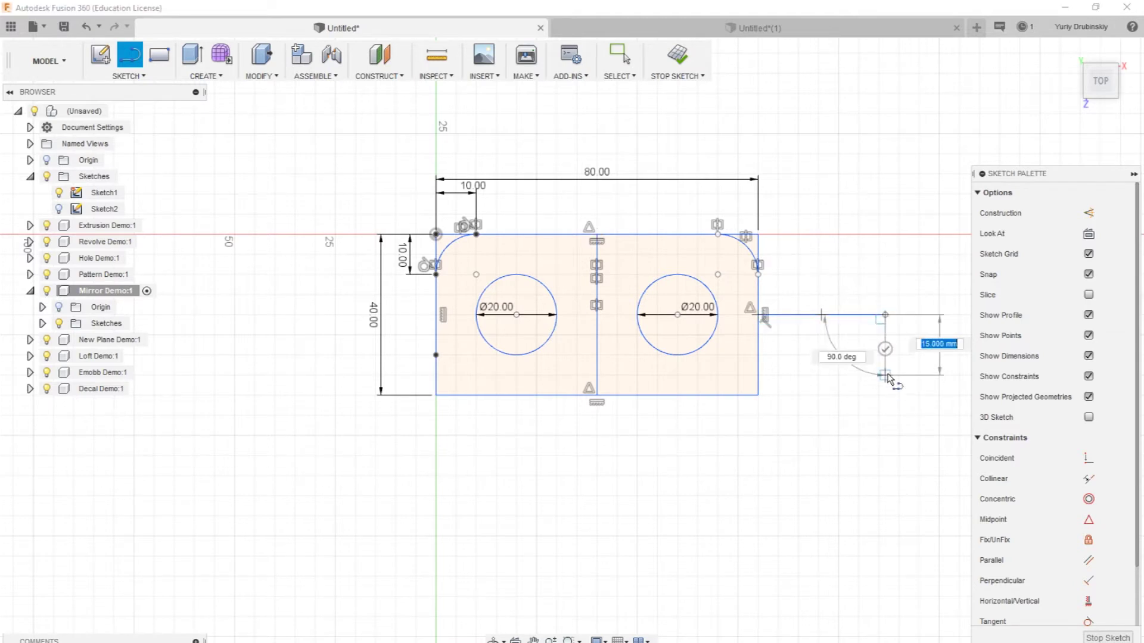
{"action": "left_click", "coordinate": [885, 348]}
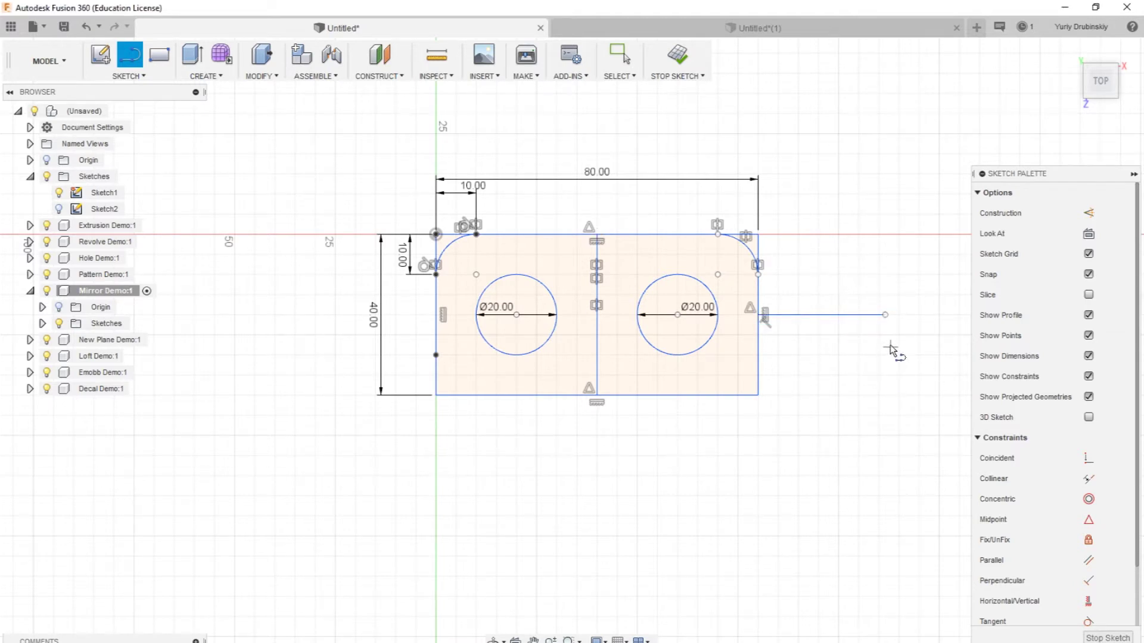
{"action": "key", "text": "Escape"}
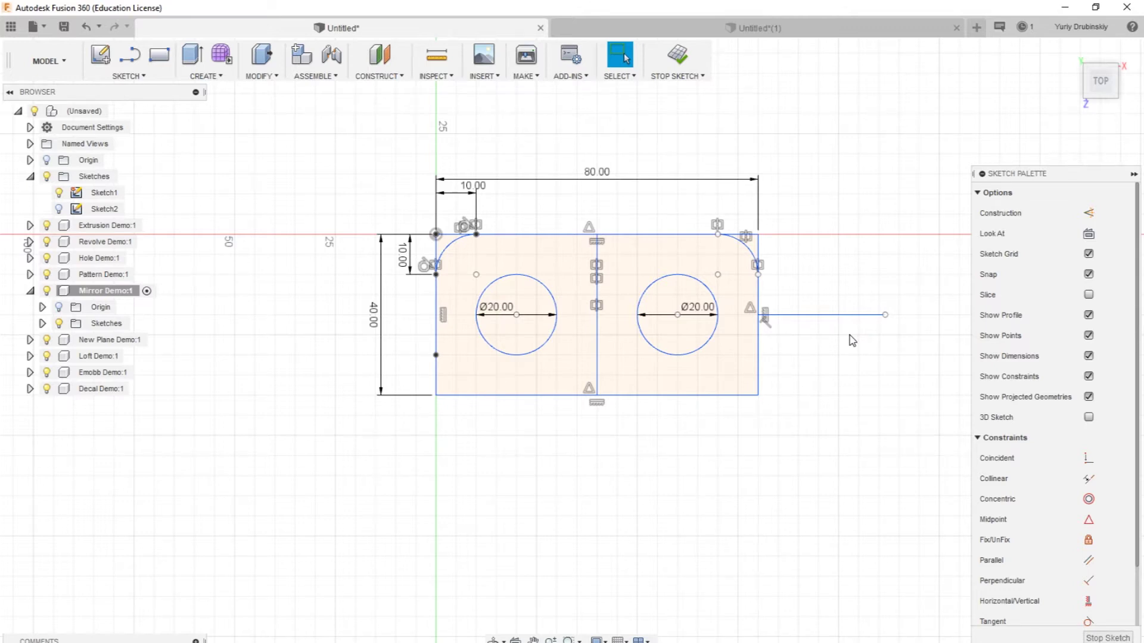
{"action": "left_click", "coordinate": [846, 315]}
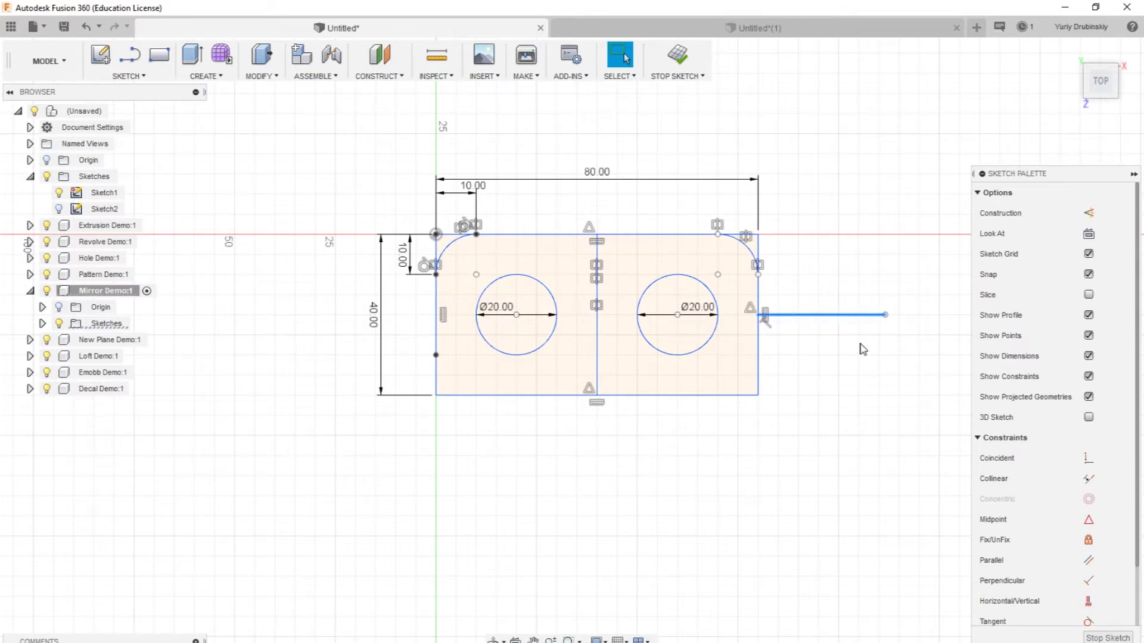
{"action": "key", "text": "x"}
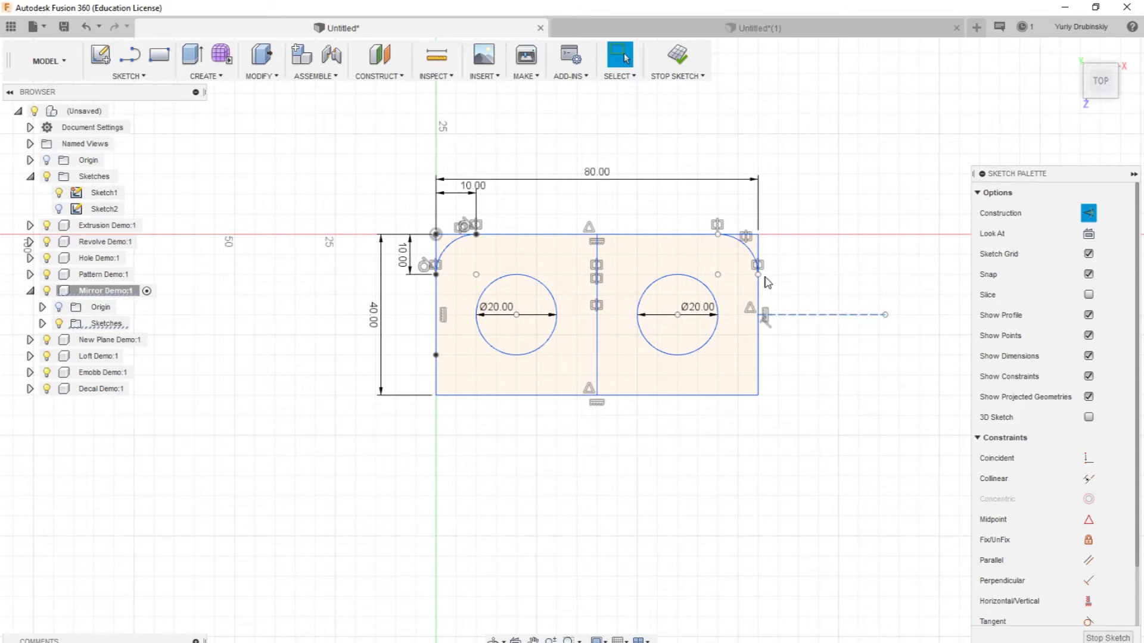
{"action": "left_click", "coordinate": [143, 76]}
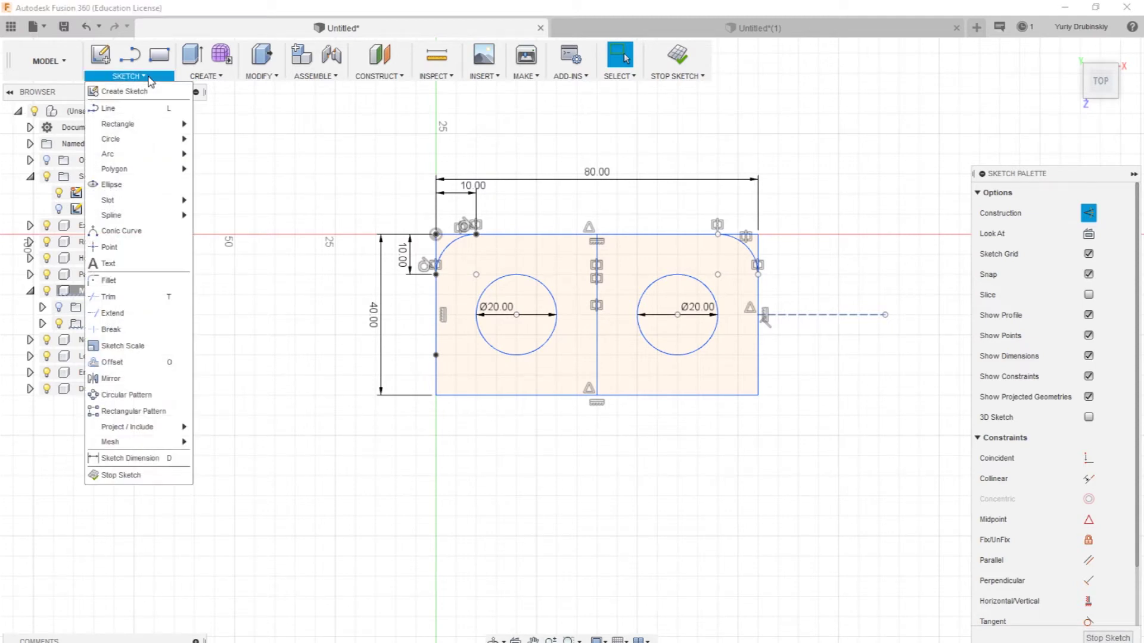
Mirror both top fillet arcs across the horizontal construction line to round the bottom corners.
{"action": "left_click", "coordinate": [133, 379]}
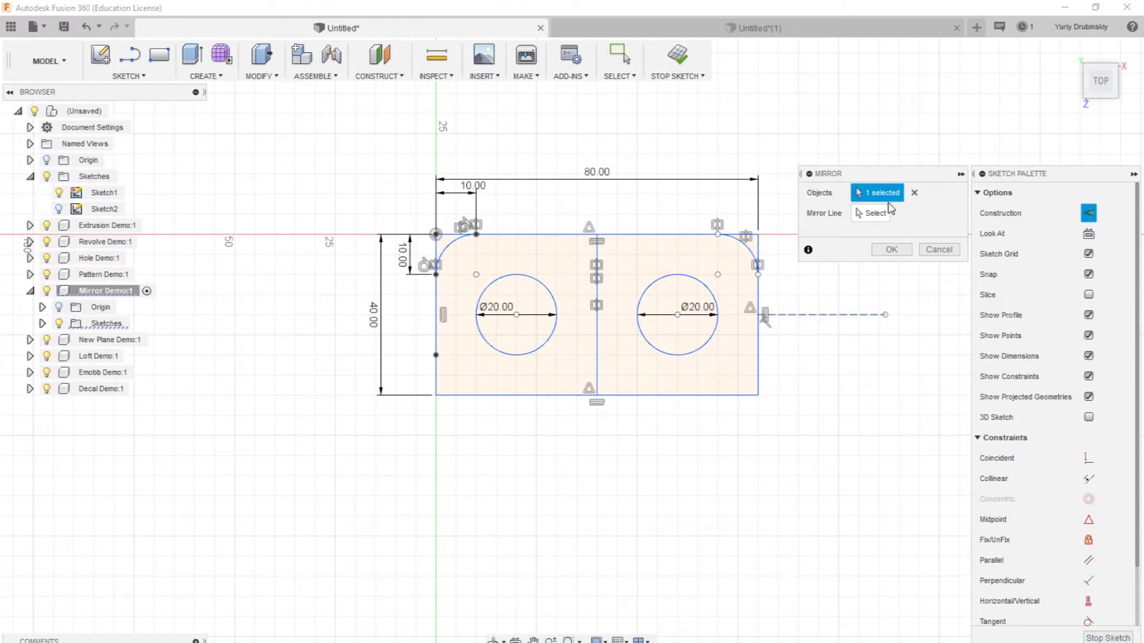
{"action": "left_click", "coordinate": [914, 192]}
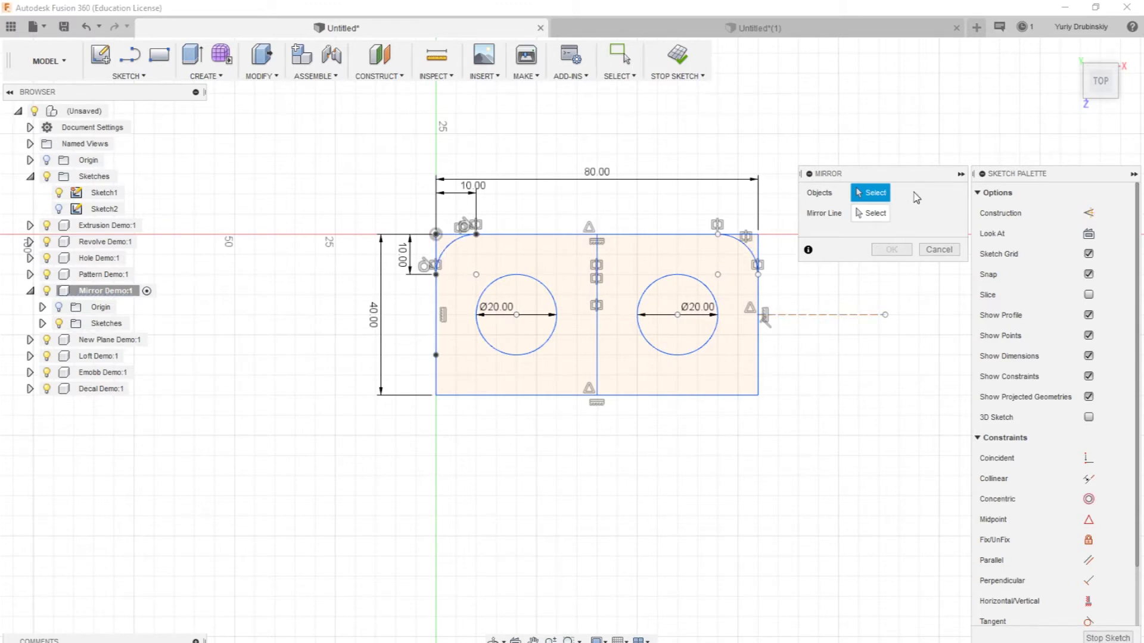
{"action": "left_click", "coordinate": [449, 245]}
{"action": "left_click", "coordinate": [747, 254]}
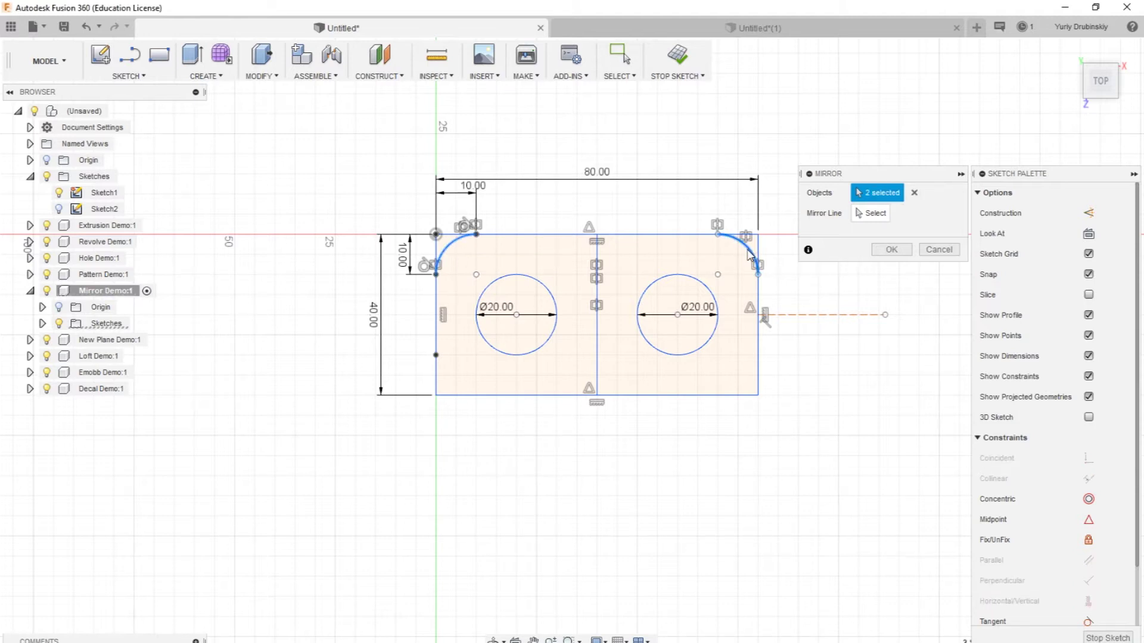
{"action": "left_click", "coordinate": [876, 213]}
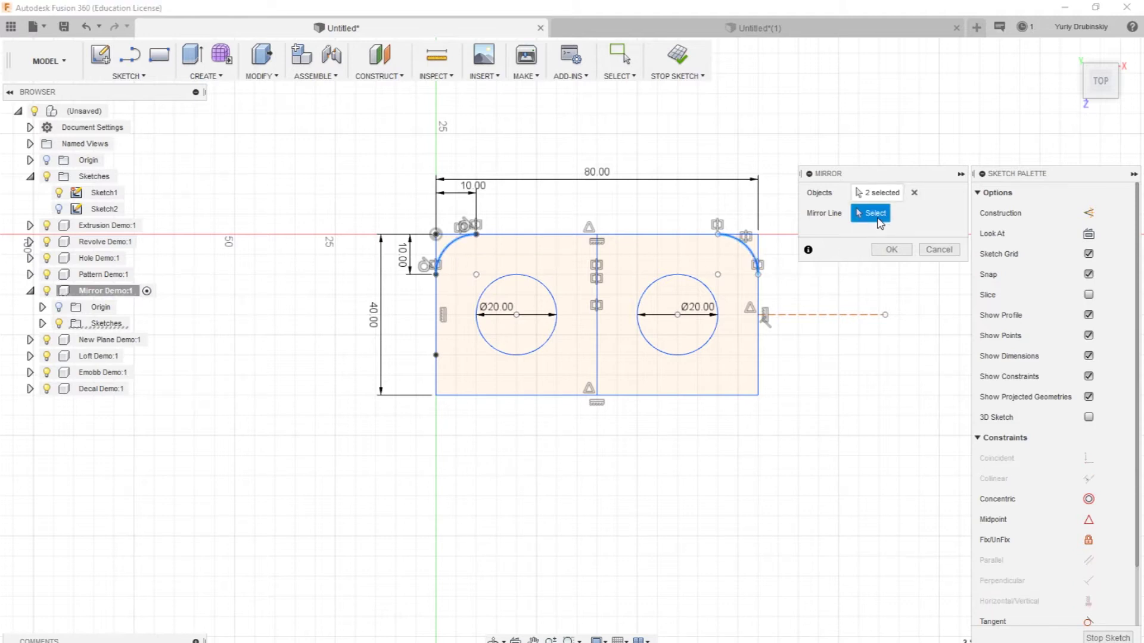
{"action": "left_click", "coordinate": [836, 315]}
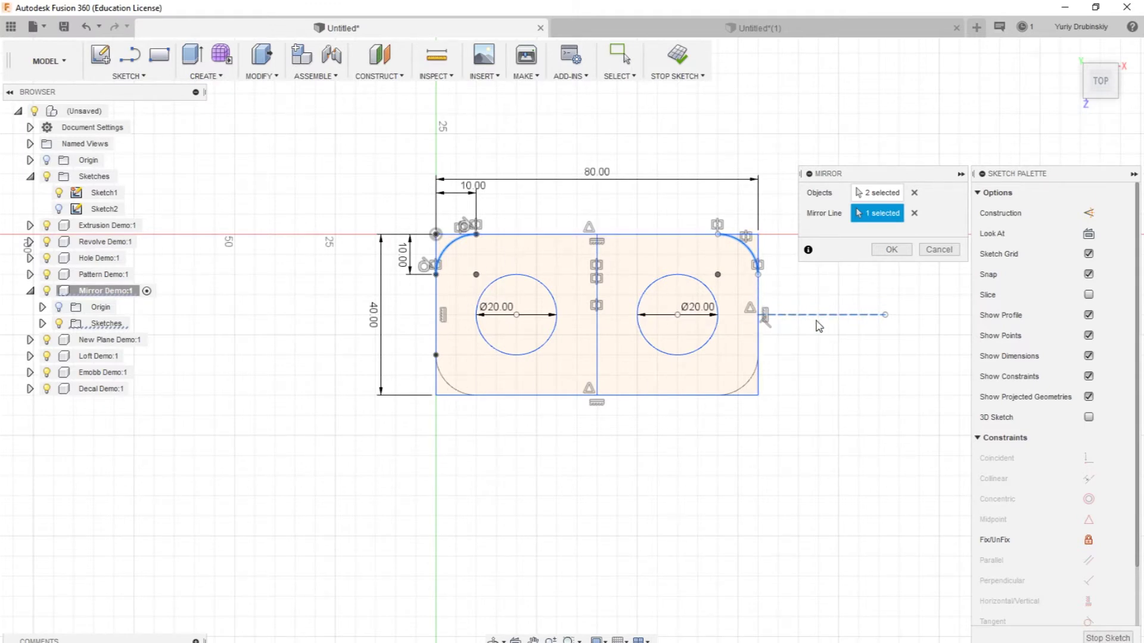
{"action": "left_click", "coordinate": [891, 249]}
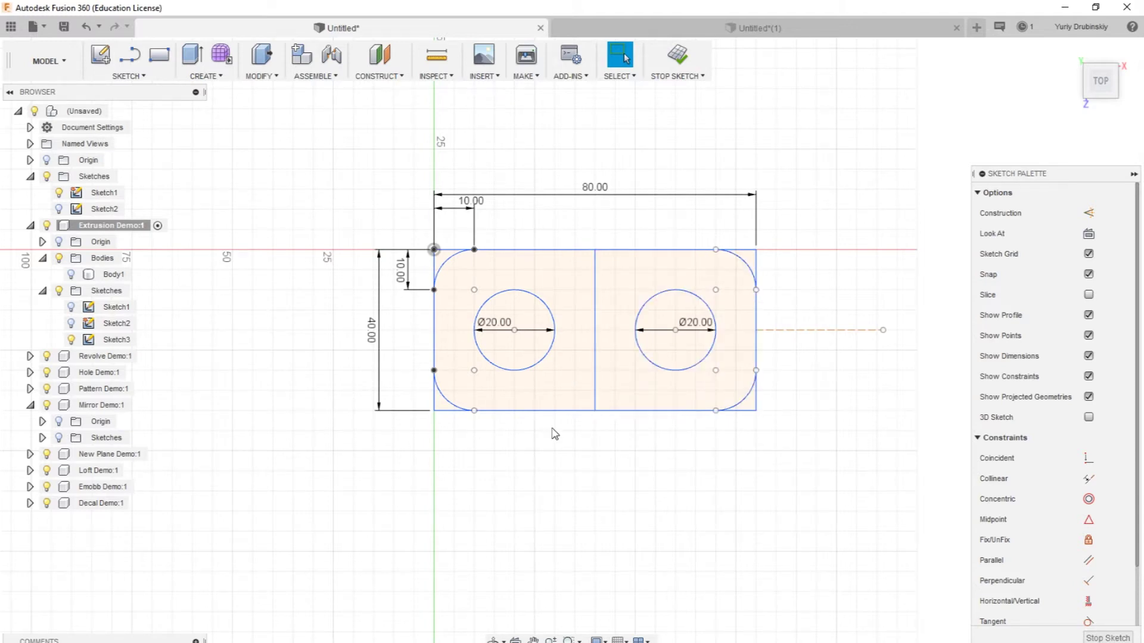
Select the left and right plate halves and the right circle's interior as extrusion profiles.
{"action": "left_click", "coordinate": [582, 376]}
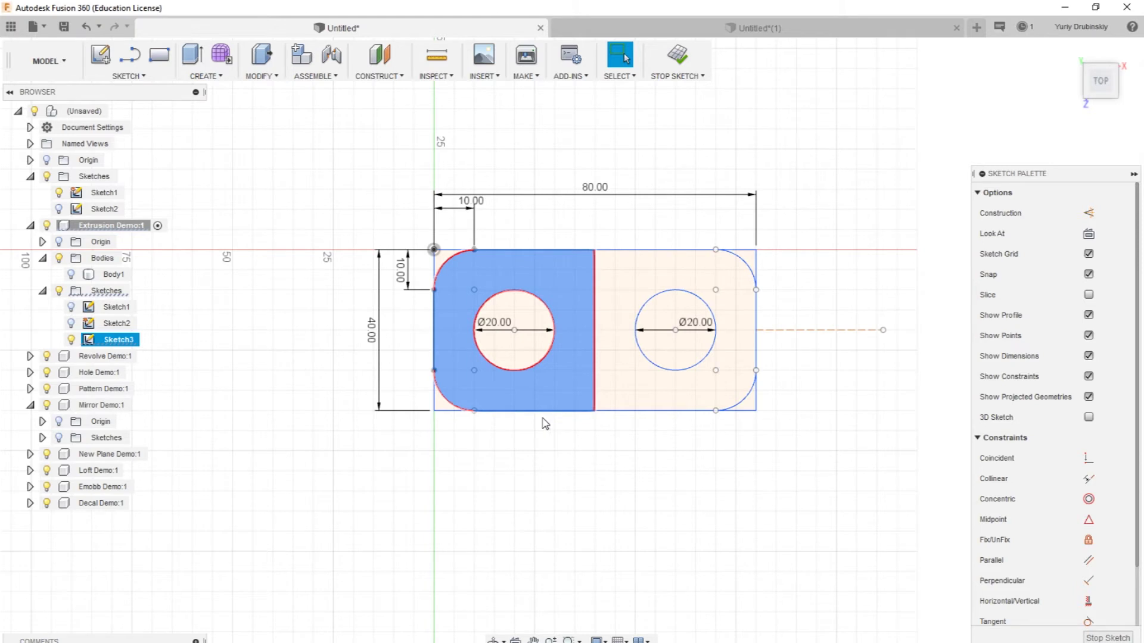
{"action": "left_click", "coordinate": [614, 384], "text": "shift"}
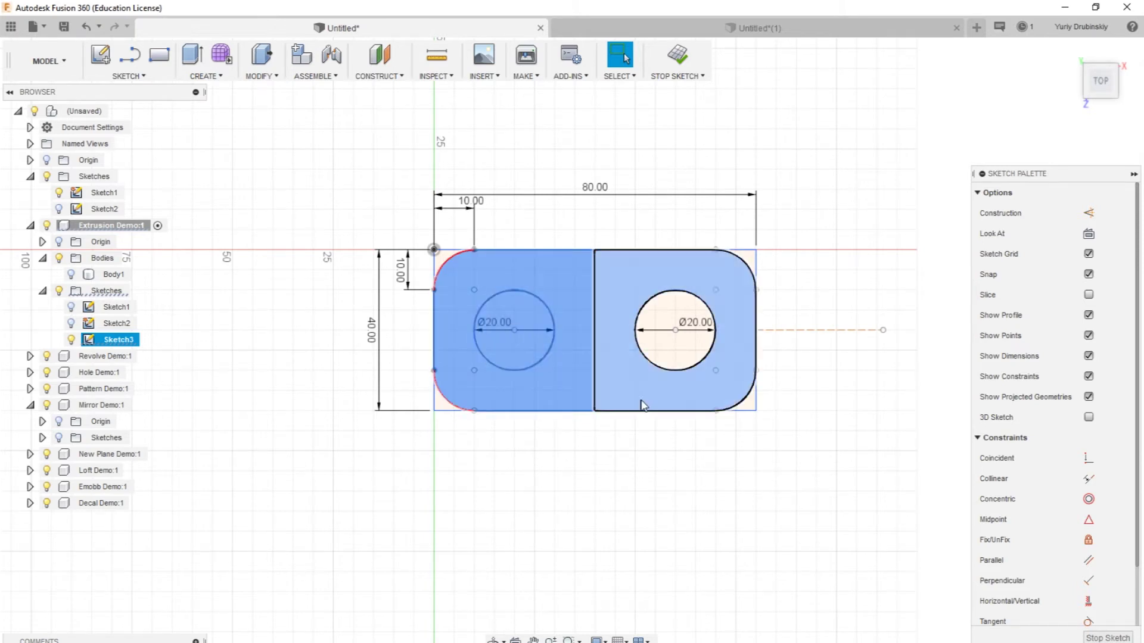
{"action": "left_click", "coordinate": [678, 359], "text": "shift"}
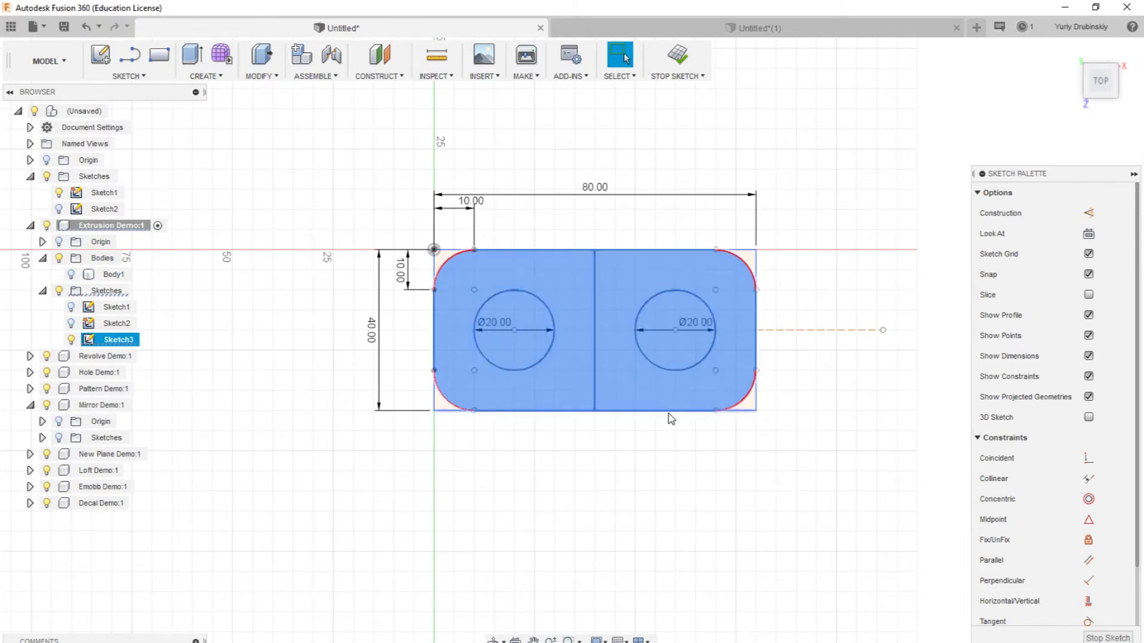
{"action": "left_click", "coordinate": [214, 77]}
Extrude the selected profiles 10 mm as a new body, Body2, and re-centre the view.
{"action": "key", "text": "e"}
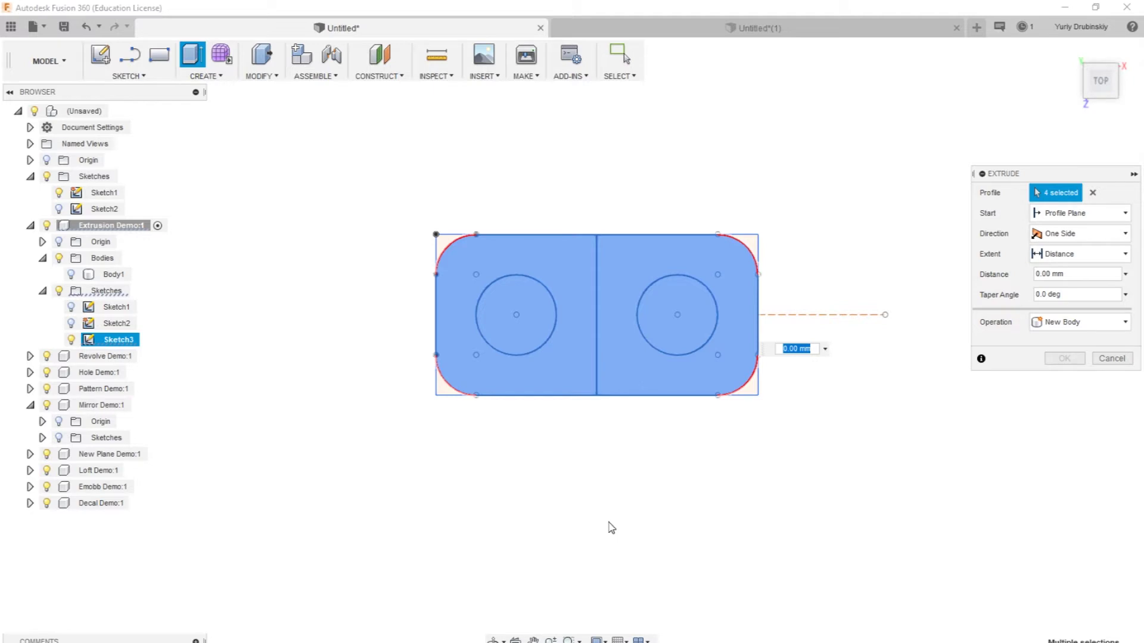
{"action": "middle_click_drag", "start_coordinate": [558, 571], "coordinate": [552, 545], "text": "shift"}
{"action": "type", "text": "10"}
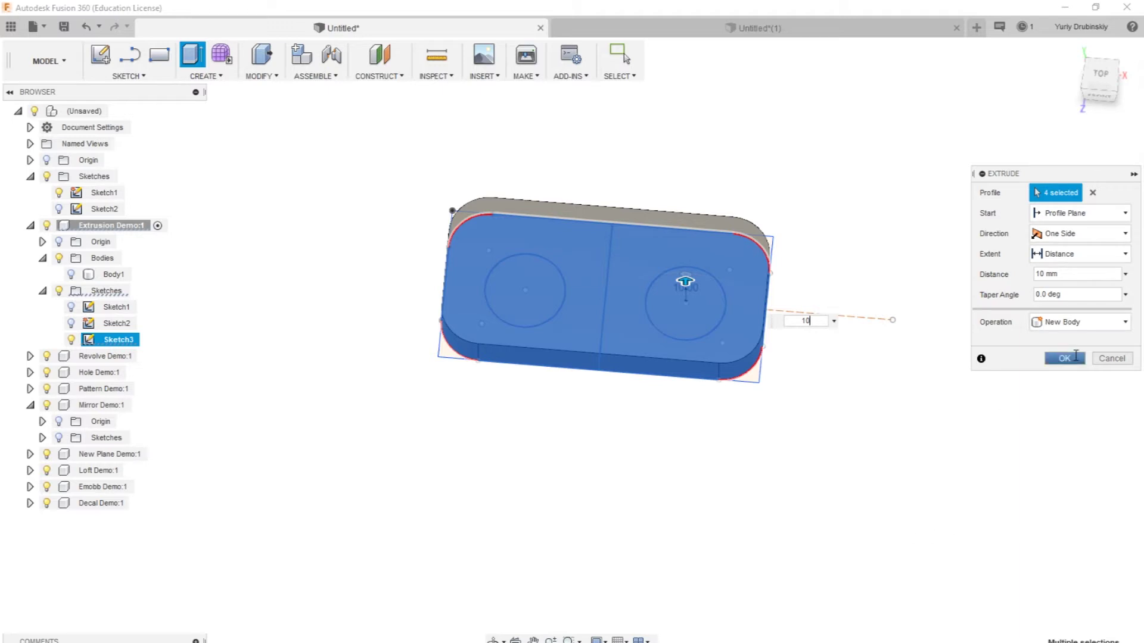
{"action": "left_click", "coordinate": [1066, 358]}
{"action": "middle_click_drag", "start_coordinate": [863, 485], "coordinate": [792, 527]}
{"action": "middle_click_drag", "start_coordinate": [679, 507], "coordinate": [708, 495]}
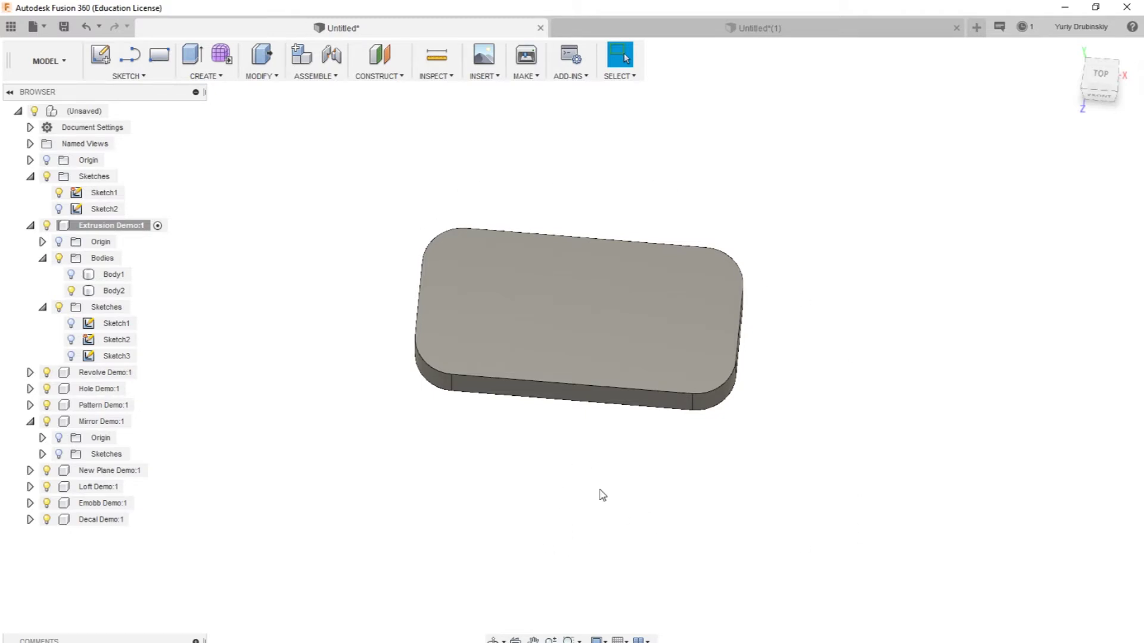
Turn on the Layout Grid from the grid display options.
{"action": "middle_click_drag", "start_coordinate": [602, 495], "coordinate": [618, 503]}
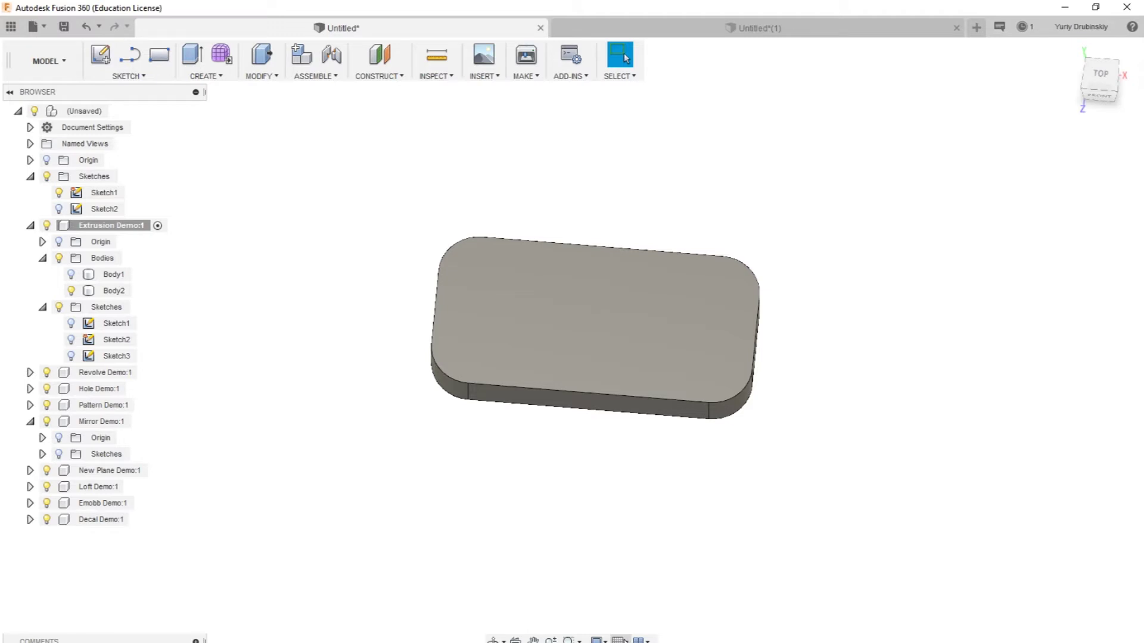
{"action": "left_click", "coordinate": [618, 641]}
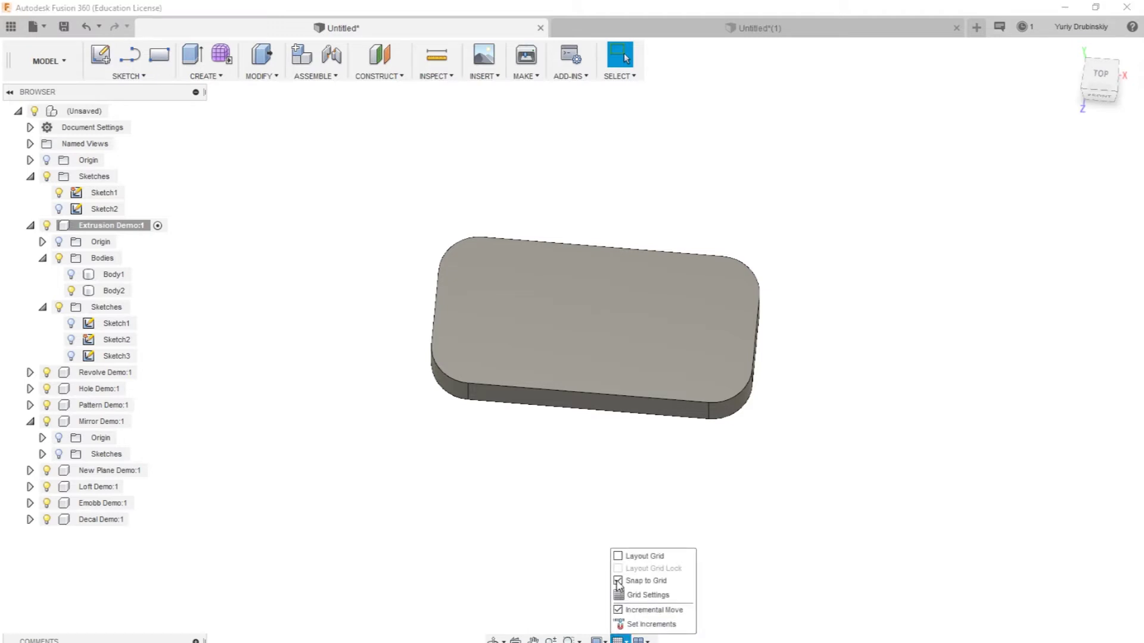
{"action": "left_click", "coordinate": [620, 556]}
{"action": "left_click", "coordinate": [693, 448]}
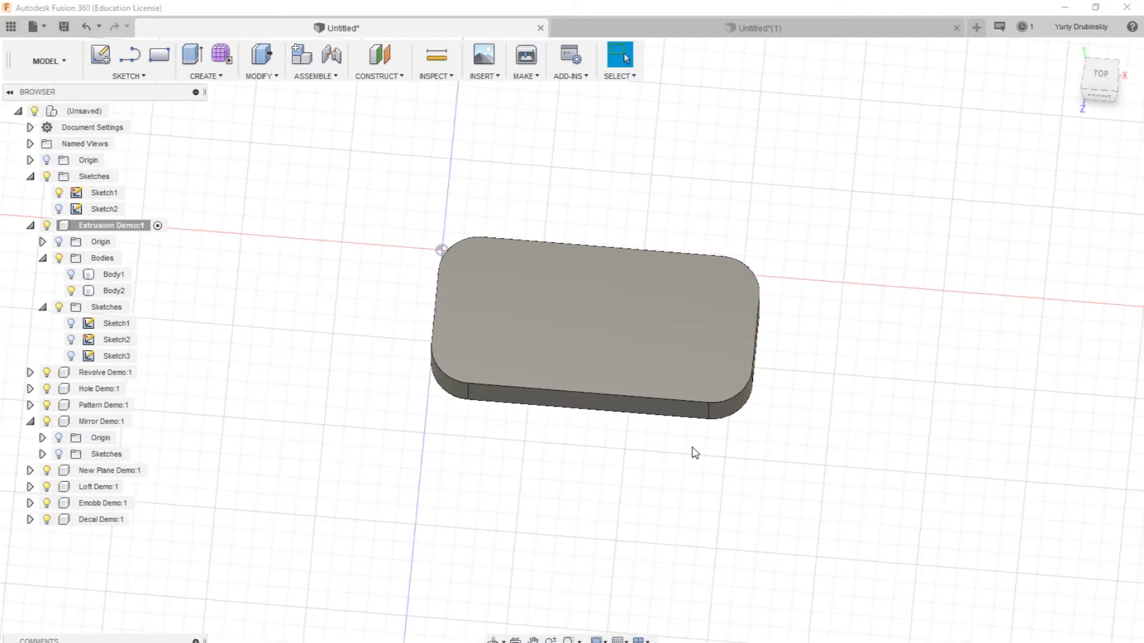
Reposition the view and make Sketch3 visible on the plate.
{"action": "middle_click_drag", "start_coordinate": [771, 470], "coordinate": [713, 447]}
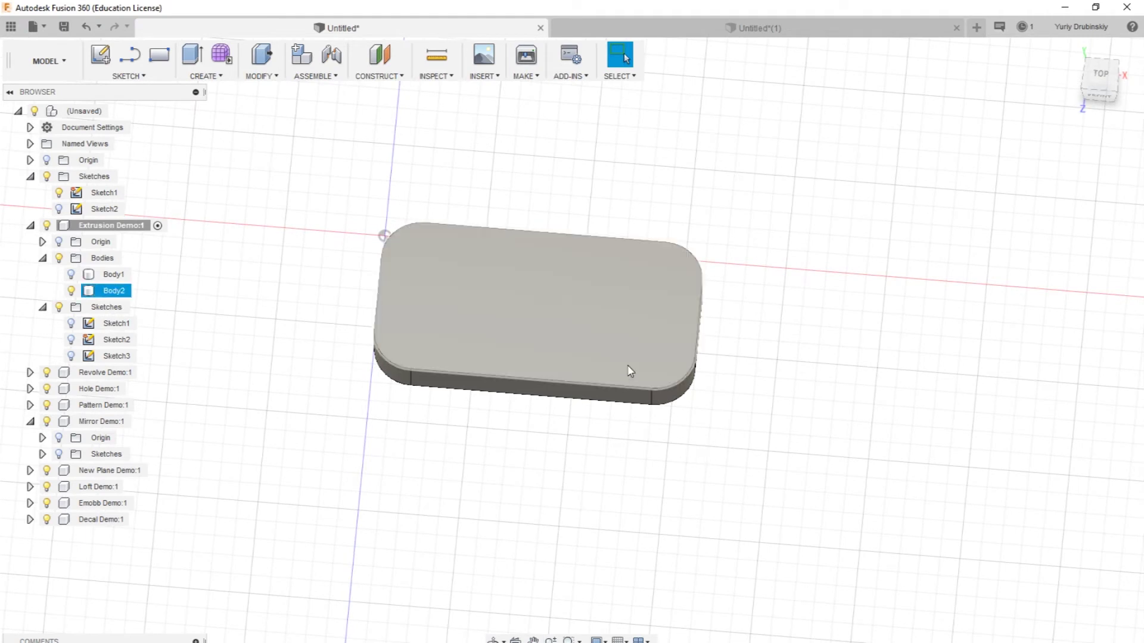
{"action": "middle_click_drag", "start_coordinate": [598, 511], "coordinate": [603, 485], "text": "shift"}
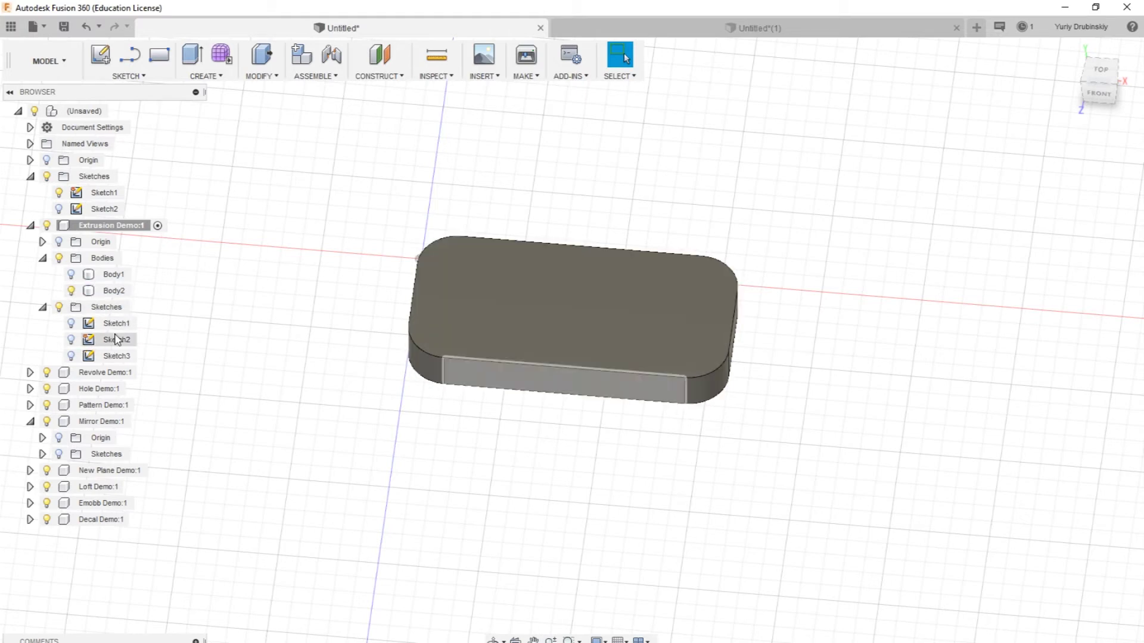
{"action": "left_click", "coordinate": [70, 356]}
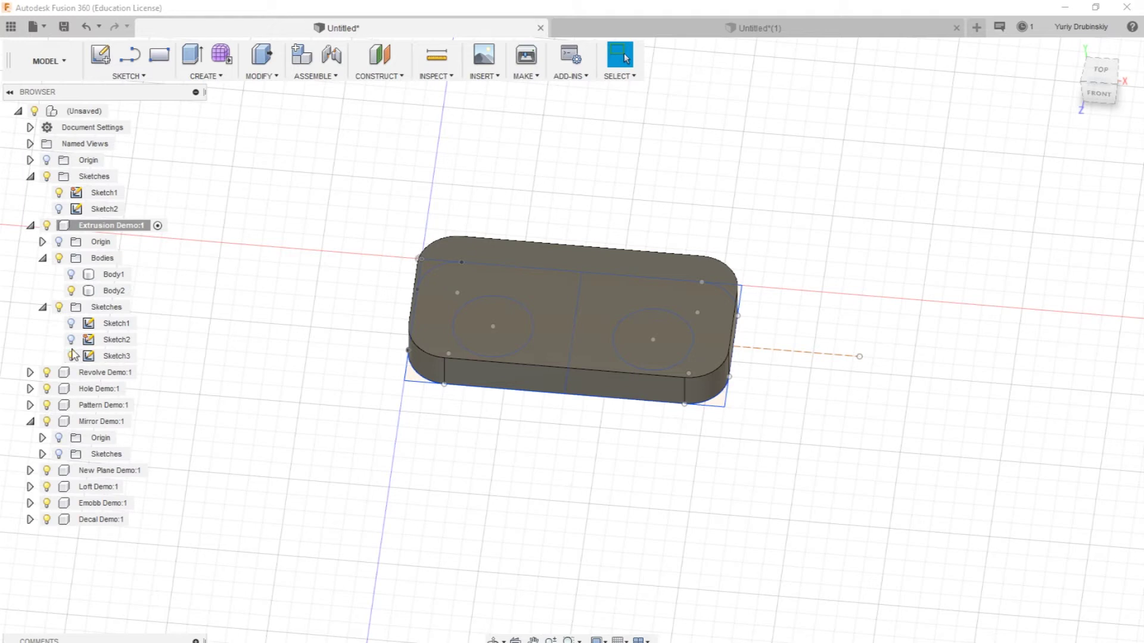
Orbit the view slightly to see Sketch3's two Ø20 circles on the plate's top face.
{"action": "middle_click_drag", "start_coordinate": [610, 419], "coordinate": [495, 452], "text": "shift"}
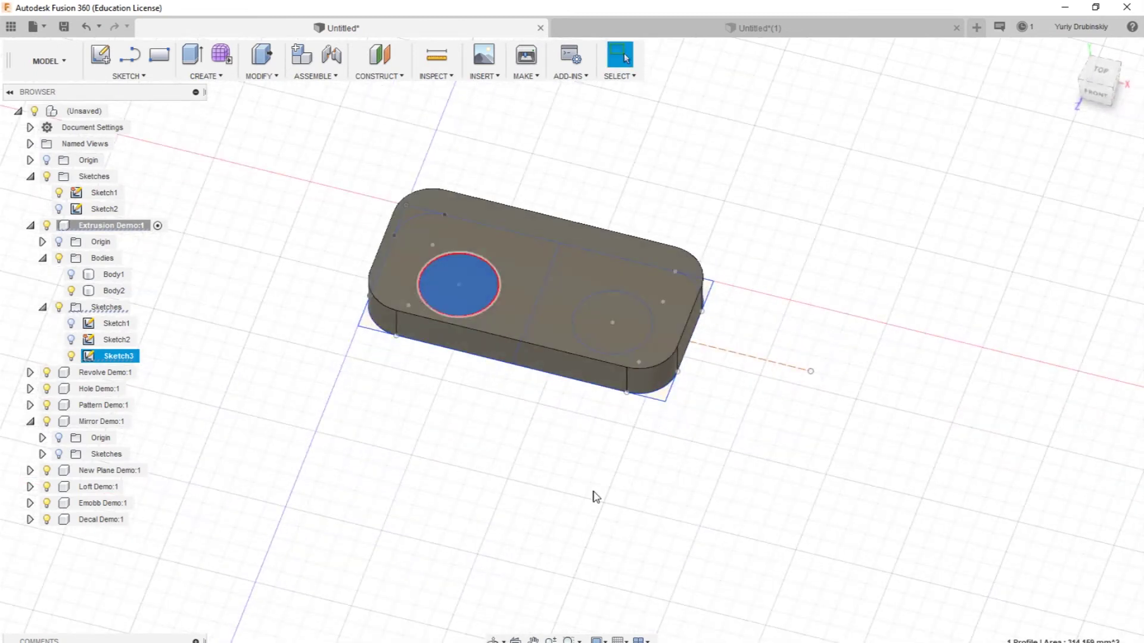
Extrude the left Ø20 circle 45 mm as a Cut to make a through hole.
{"action": "key", "text": "e"}
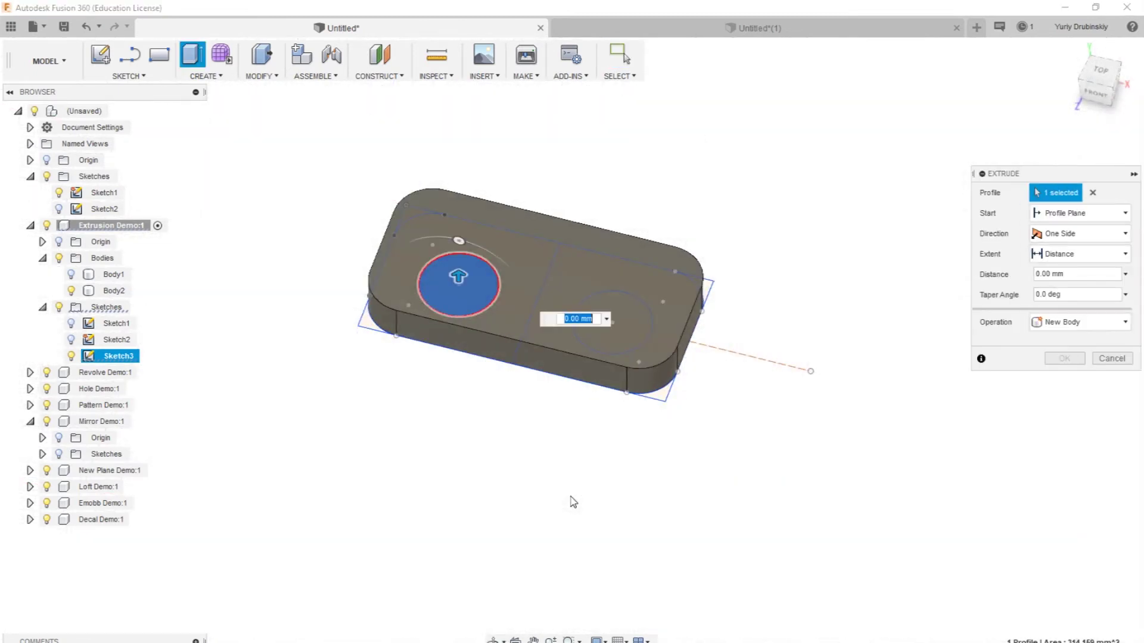
{"action": "mouse_move", "coordinate": [572, 498]}
{"action": "middle_mouse_down", "text": "shift"}
{"action": "mouse_move", "coordinate": [570, 513]}
{"action": "mouse_move", "coordinate": [583, 492]}
{"action": "middle_mouse_up", "text": "shift"}
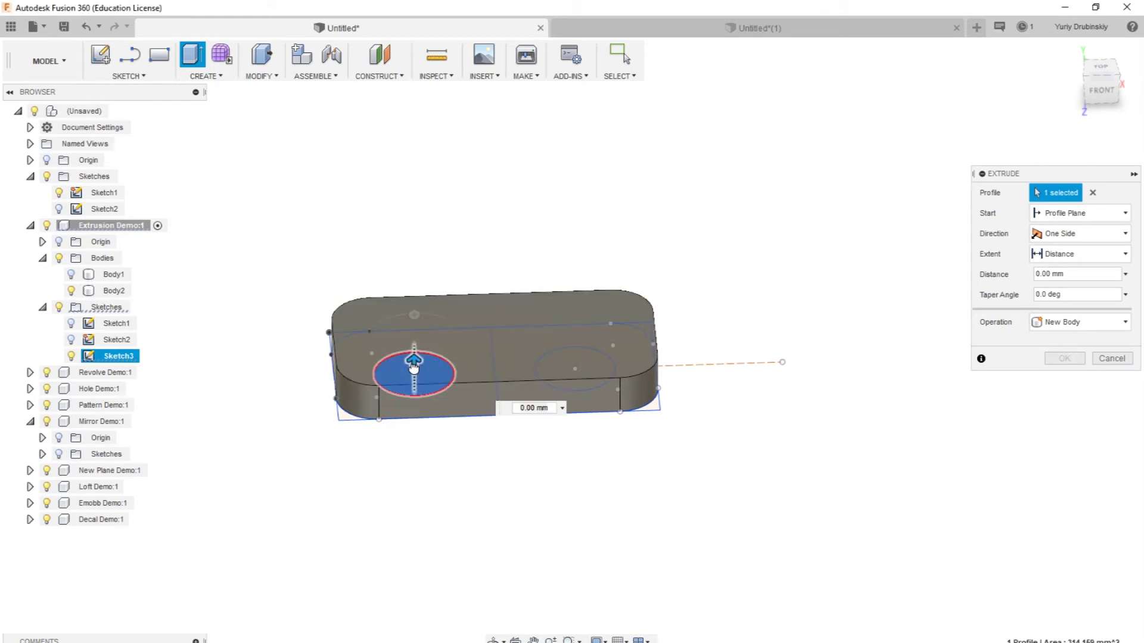
{"action": "left_click_drag", "start_coordinate": [414, 362], "coordinate": [414, 215]}
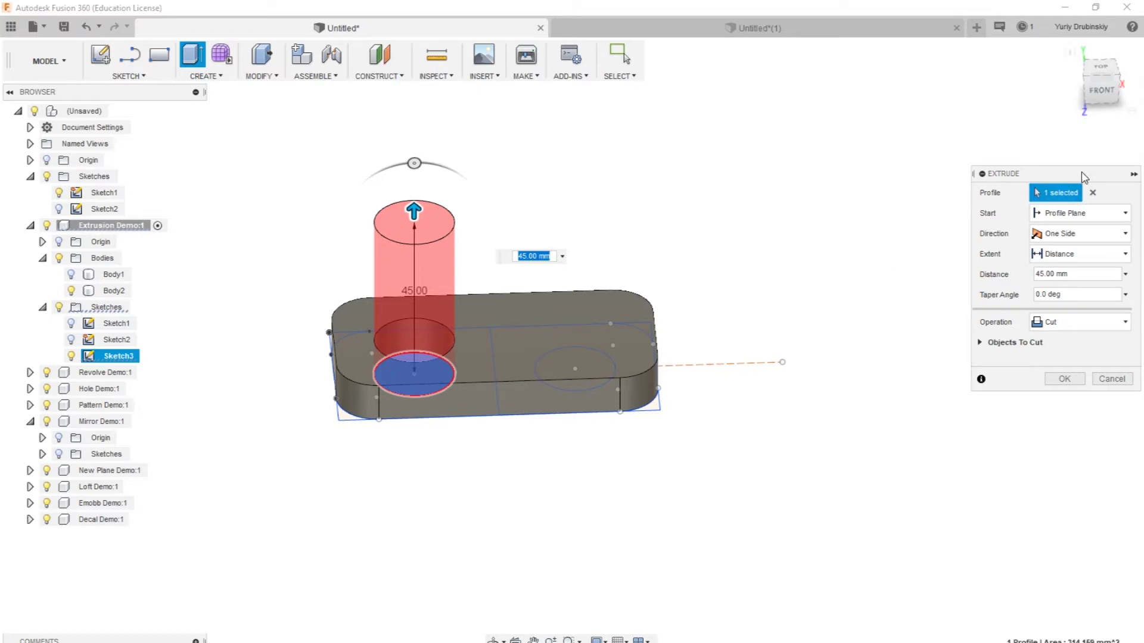
{"action": "left_click_drag", "start_coordinate": [1081, 174], "coordinate": [867, 132]}
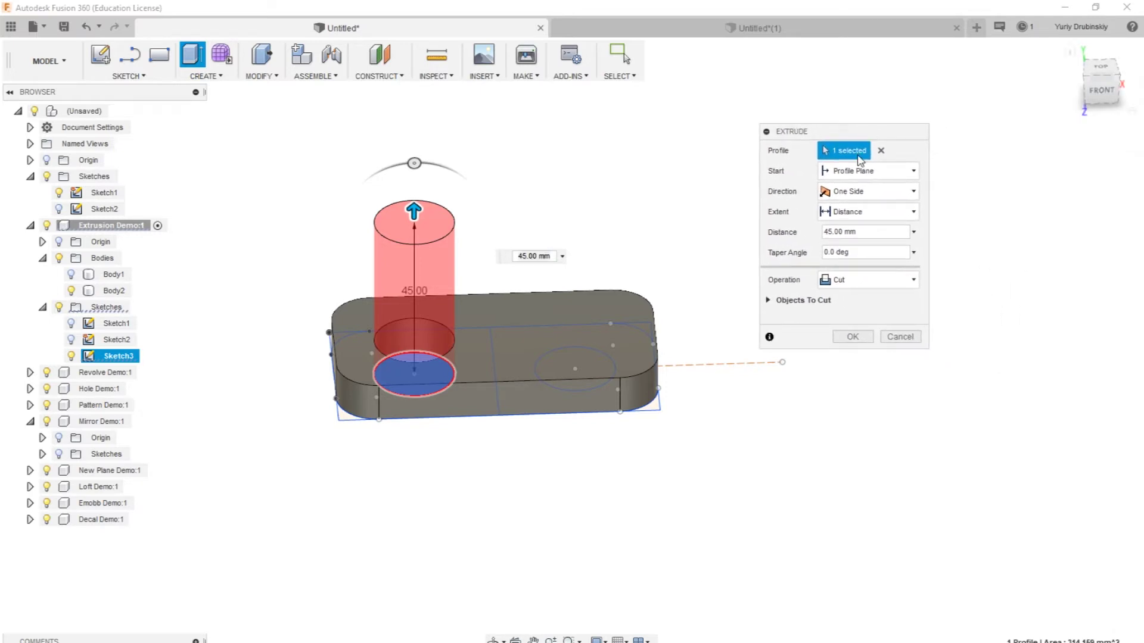
{"action": "left_click", "coordinate": [858, 280]}
{"action": "left_click", "coordinate": [857, 286]}
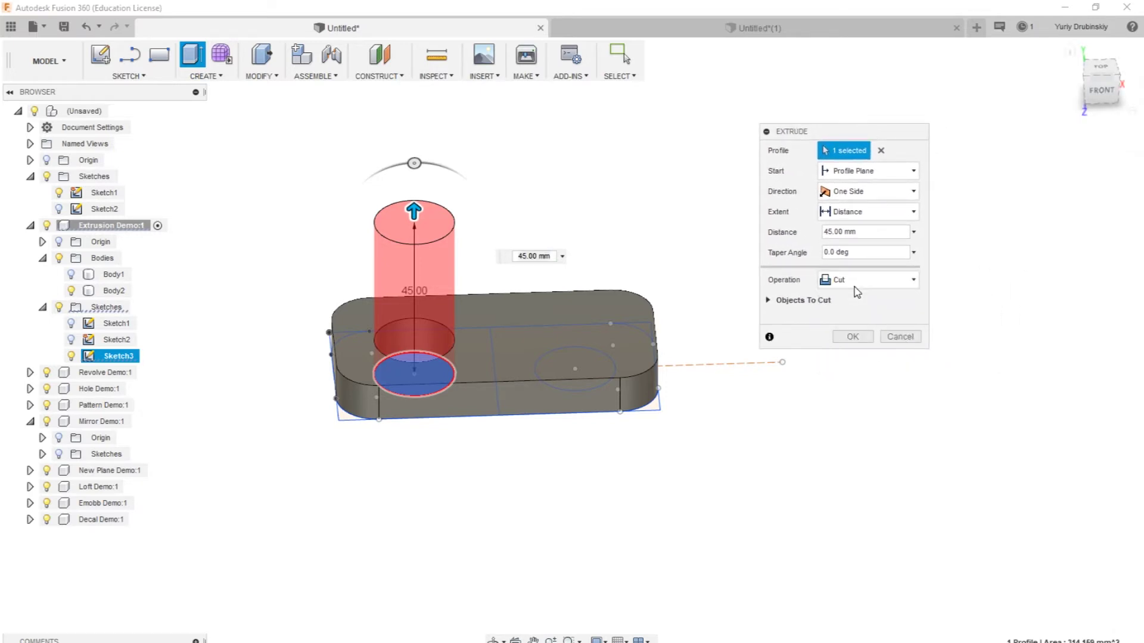
{"action": "left_click", "coordinate": [853, 337]}
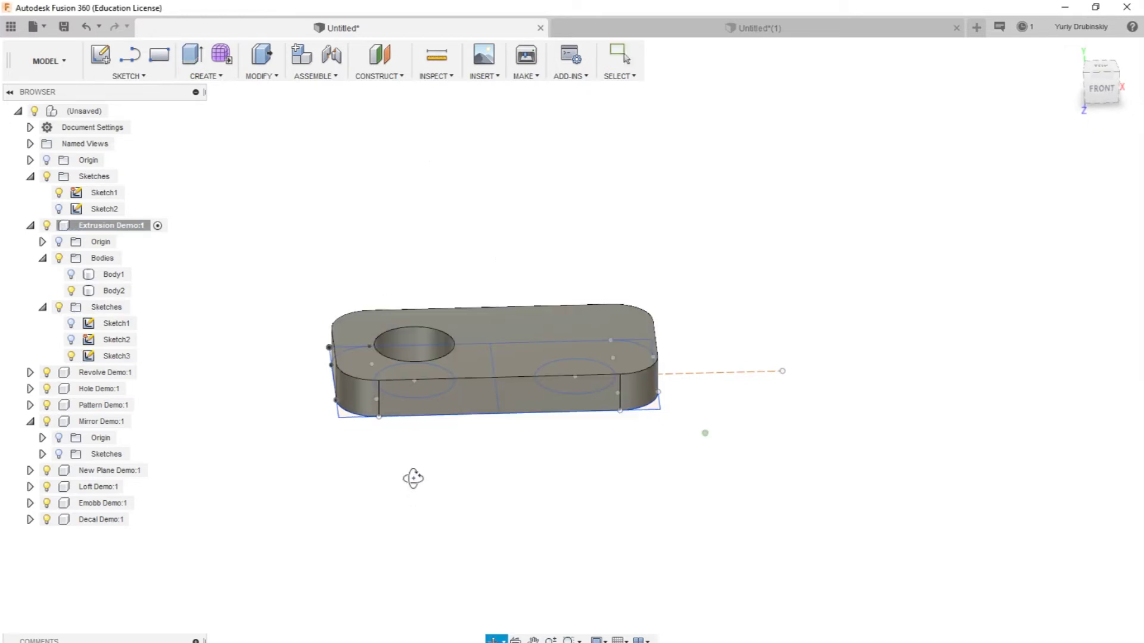
{"action": "left_click_drag", "start_coordinate": [413, 479], "coordinate": [413, 518]}
Inspect the new hole from underneath, then select Sketch3's right-hand circle profile.
{"action": "middle_click_drag", "start_coordinate": [574, 518], "coordinate": [681, 386]}
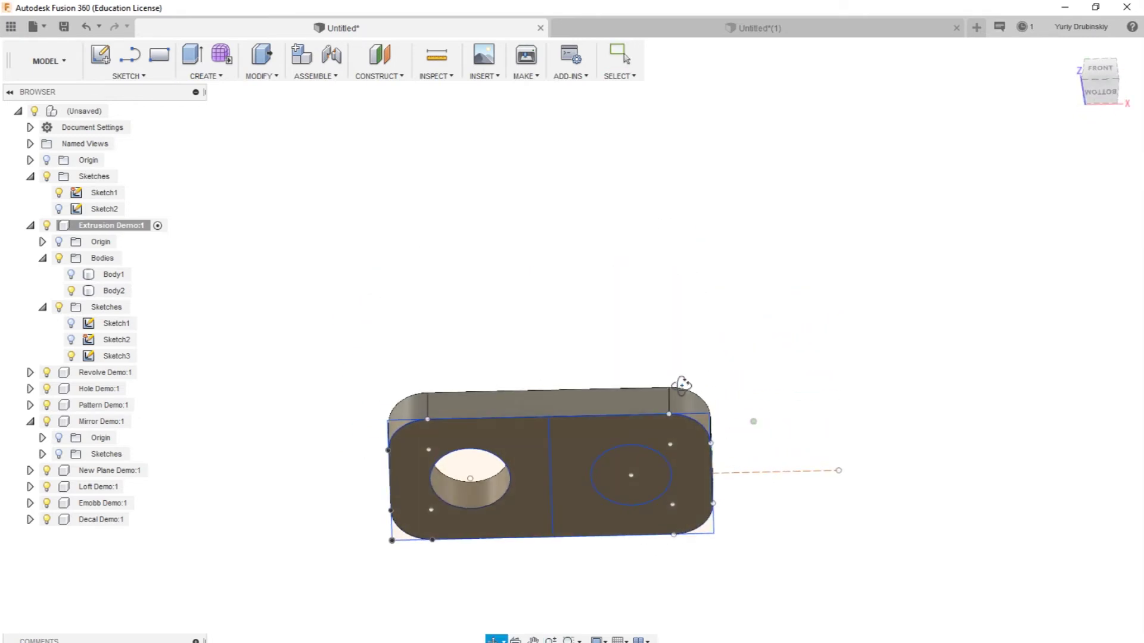
{"action": "key", "text": "Escape"}
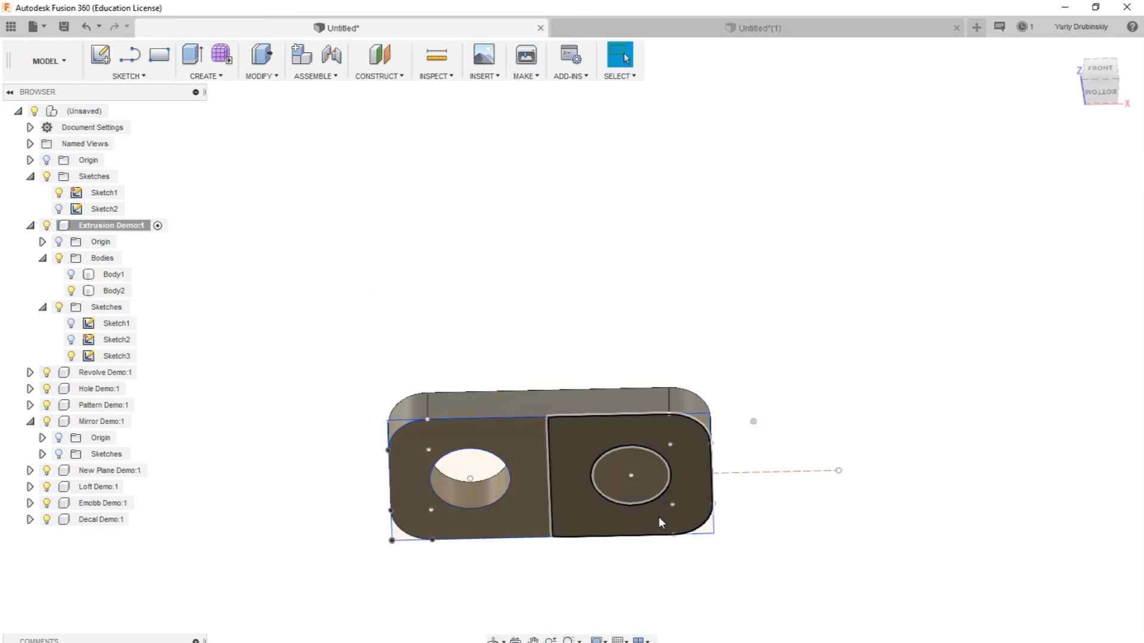
{"action": "left_click", "coordinate": [651, 487]}
{"action": "mouse_move", "coordinate": [684, 332]}
{"action": "middle_mouse_down", "text": "shift"}
{"action": "mouse_move", "coordinate": [664, 449]}
{"action": "mouse_move", "coordinate": [698, 437]}
{"action": "middle_mouse_up", "text": "shift"}
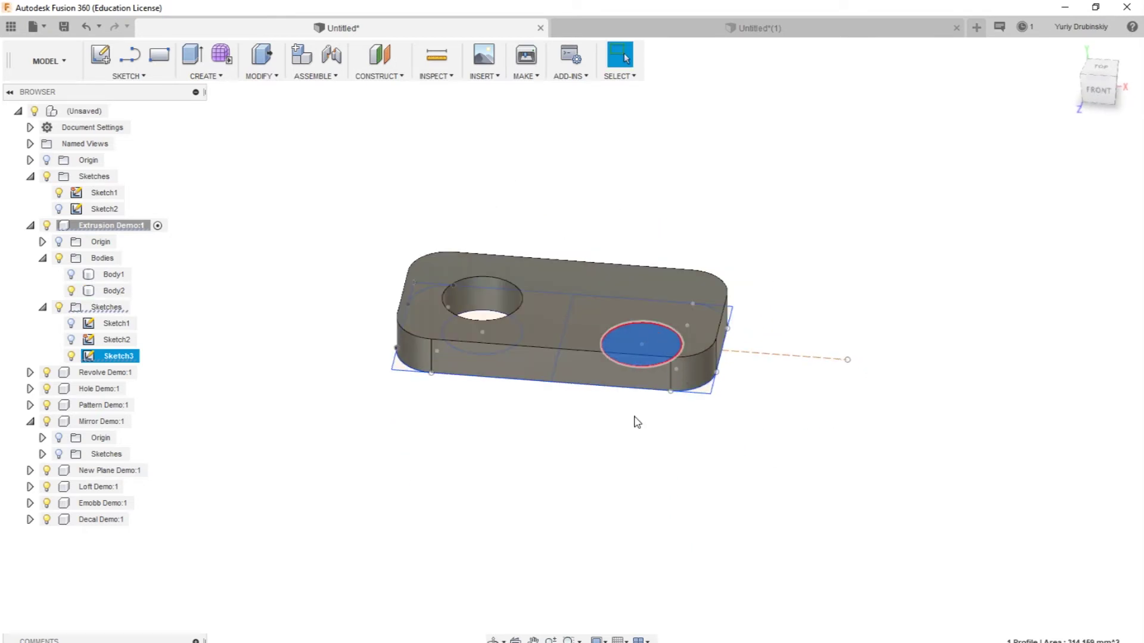
{"action": "middle_click_drag", "start_coordinate": [636, 419], "coordinate": [670, 458], "text": "shift"}
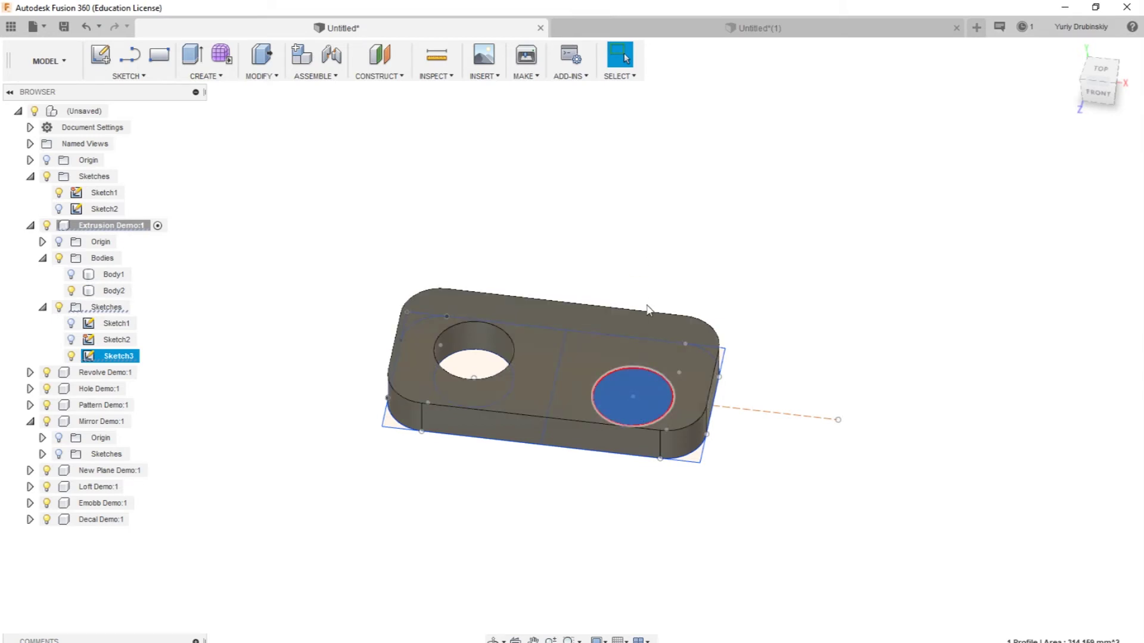
Extrude the right circle 20 mm with the Join operation to form a cylindrical boss.
{"action": "key", "text": "e"}
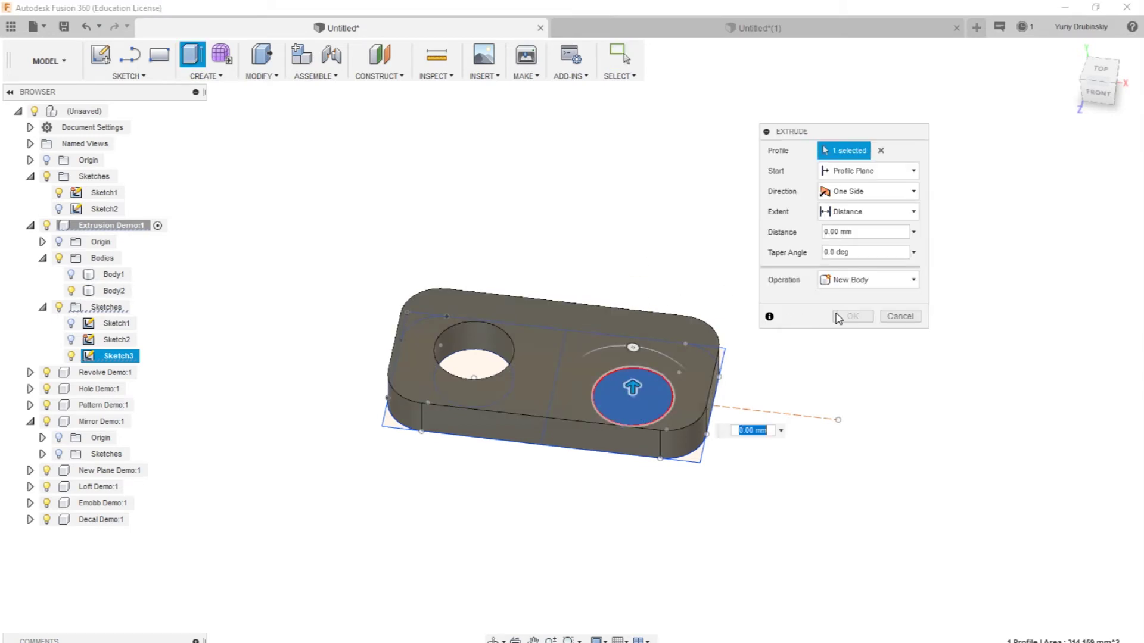
{"action": "left_click_drag", "start_coordinate": [874, 131], "coordinate": [942, 143]}
{"action": "middle_click_drag", "start_coordinate": [840, 477], "coordinate": [850, 464], "text": "shift"}
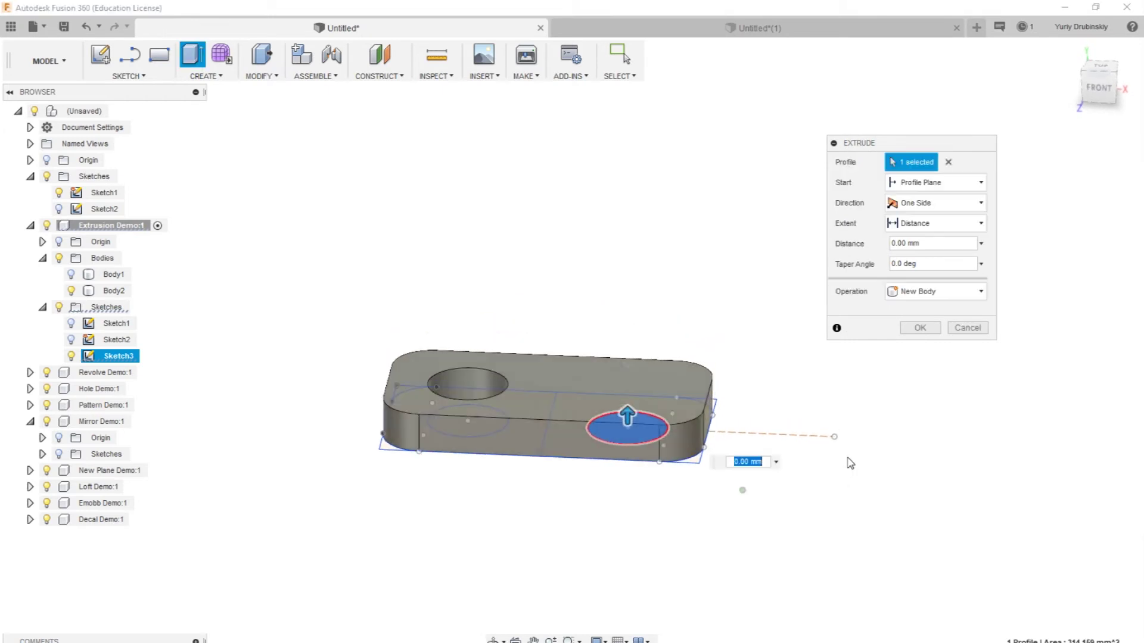
{"action": "left_click", "coordinate": [912, 286]}
{"action": "left_click", "coordinate": [921, 308]}
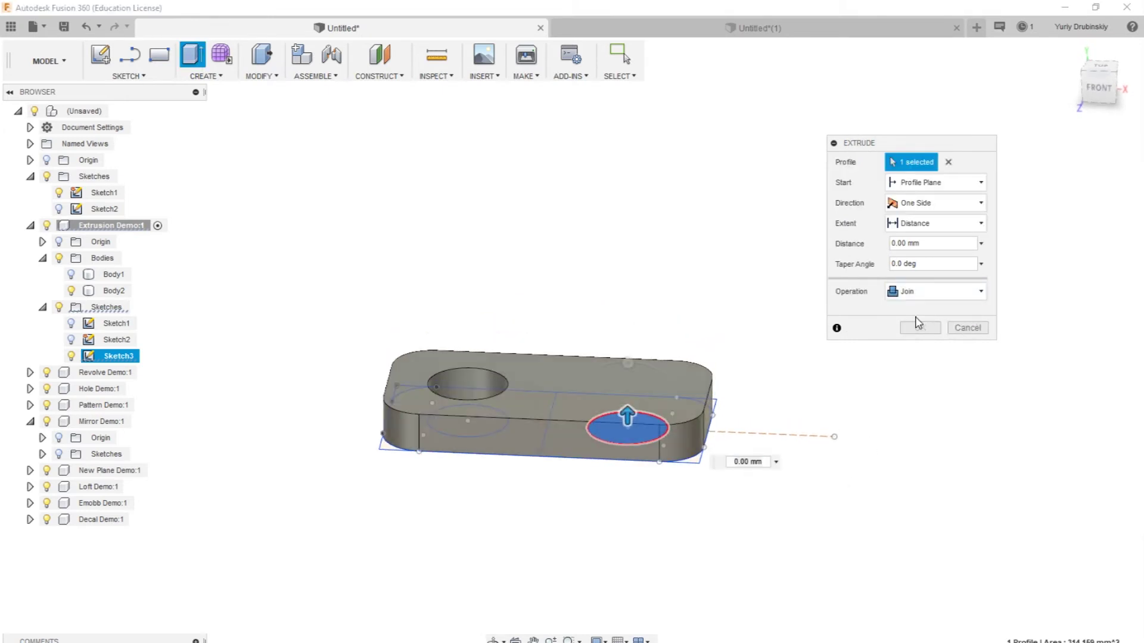
{"action": "left_click_drag", "start_coordinate": [628, 415], "coordinate": [625, 396]}
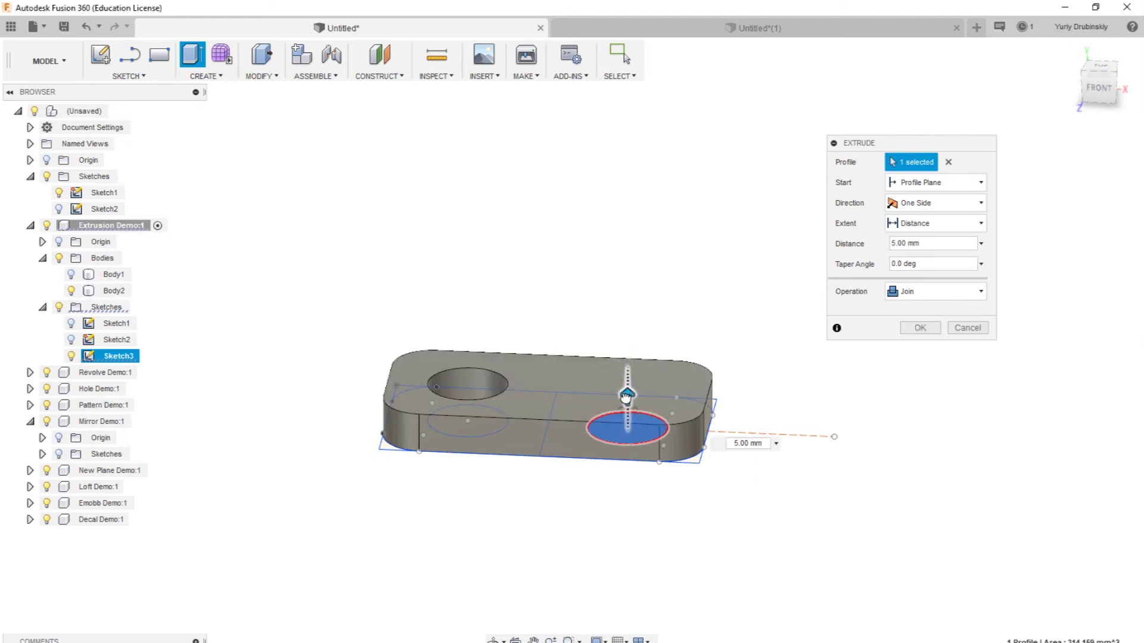
{"action": "middle_click_drag", "start_coordinate": [659, 490], "coordinate": [659, 465], "text": "shift"}
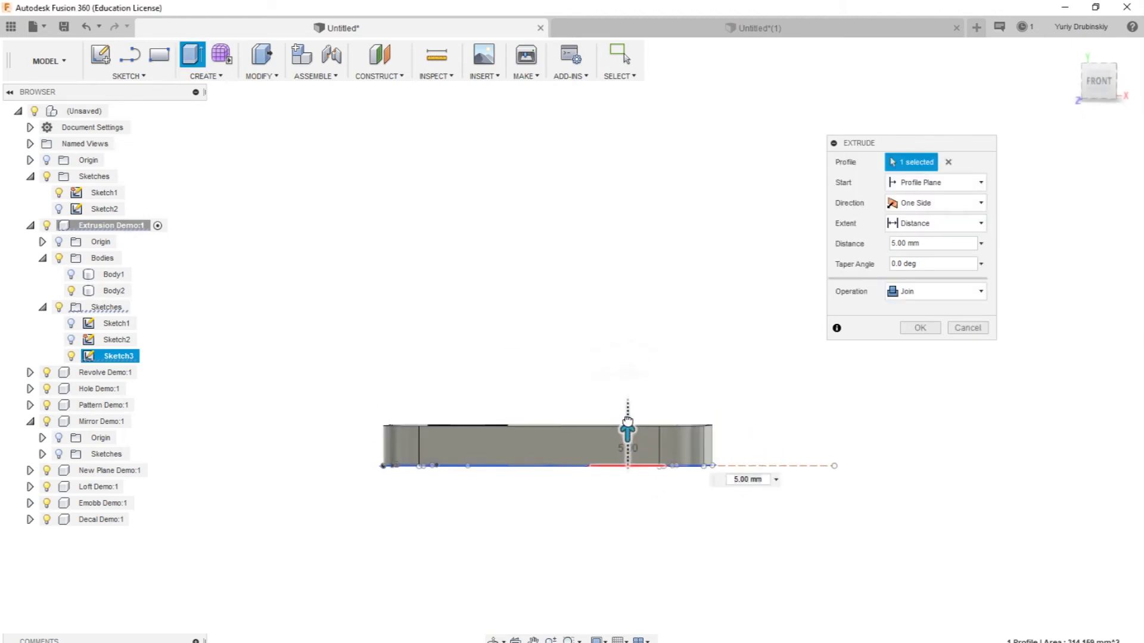
{"action": "mouse_move", "coordinate": [628, 422]}
{"action": "left_mouse_down"}
{"action": "mouse_move", "coordinate": [625, 389]}
{"action": "mouse_move", "coordinate": [626, 409]}
{"action": "left_mouse_up"}
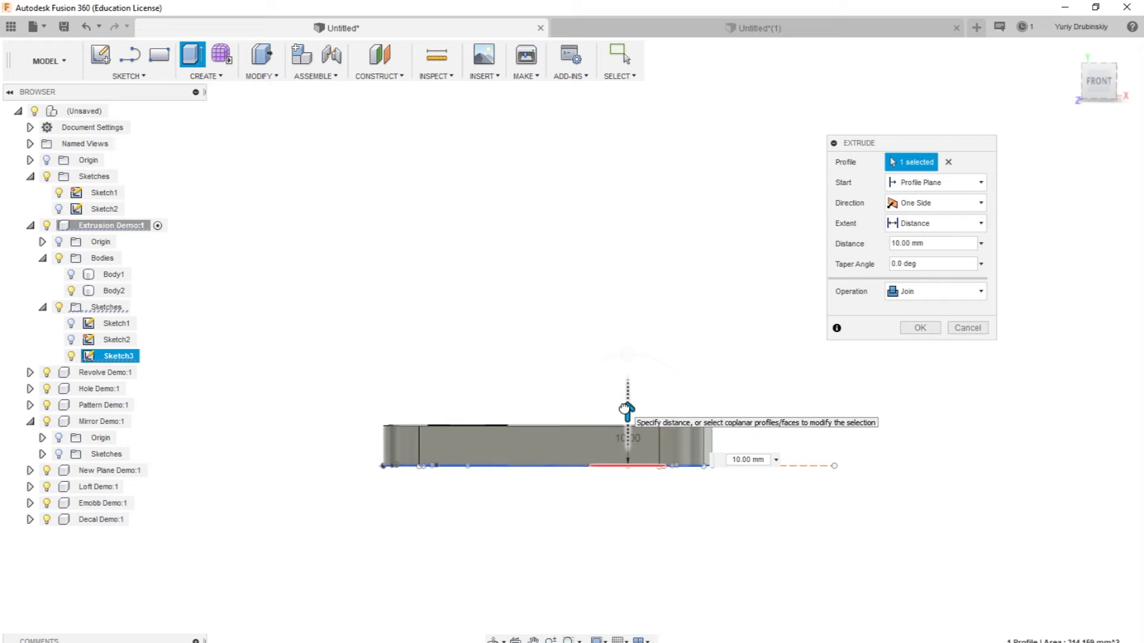
{"action": "mouse_move", "coordinate": [708, 339]}
{"action": "middle_mouse_down", "text": "shift"}
{"action": "mouse_move", "coordinate": [692, 358]}
{"action": "mouse_move", "coordinate": [695, 340]}
{"action": "mouse_move", "coordinate": [708, 347]}
{"action": "middle_mouse_up", "text": "shift"}
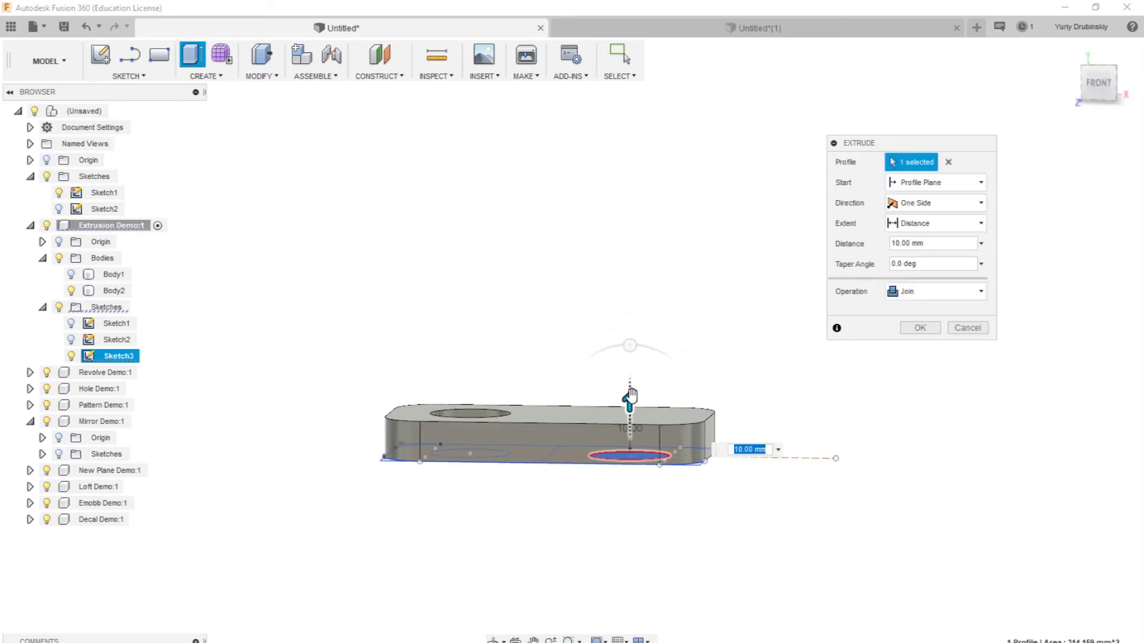
{"action": "left_click_drag", "start_coordinate": [631, 395], "coordinate": [630, 357]}
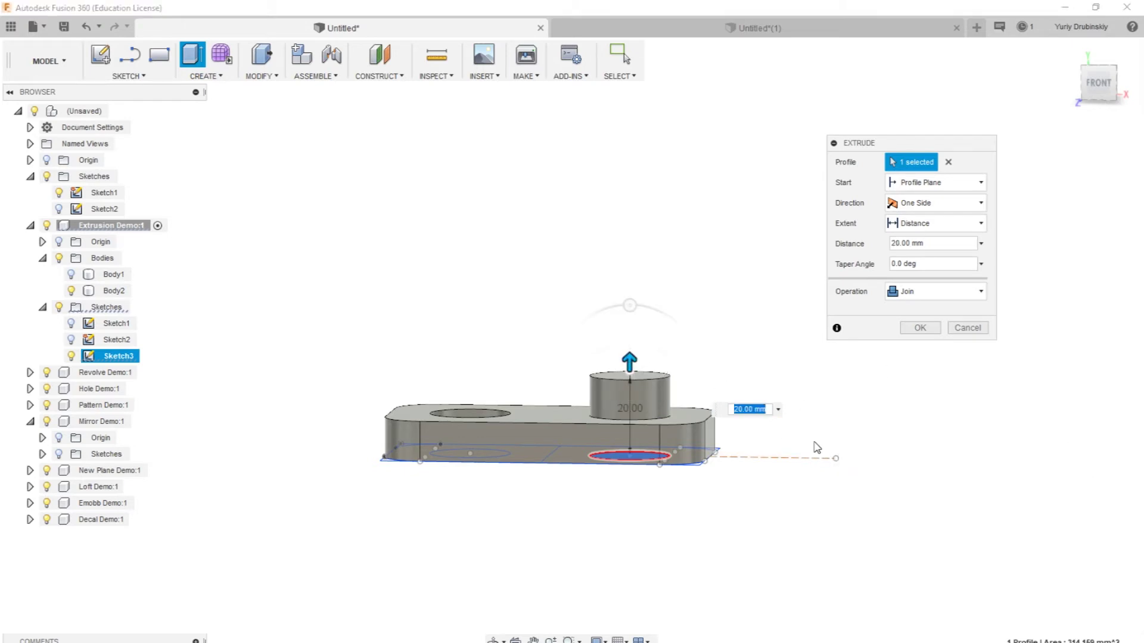
{"action": "left_click", "coordinate": [920, 328]}
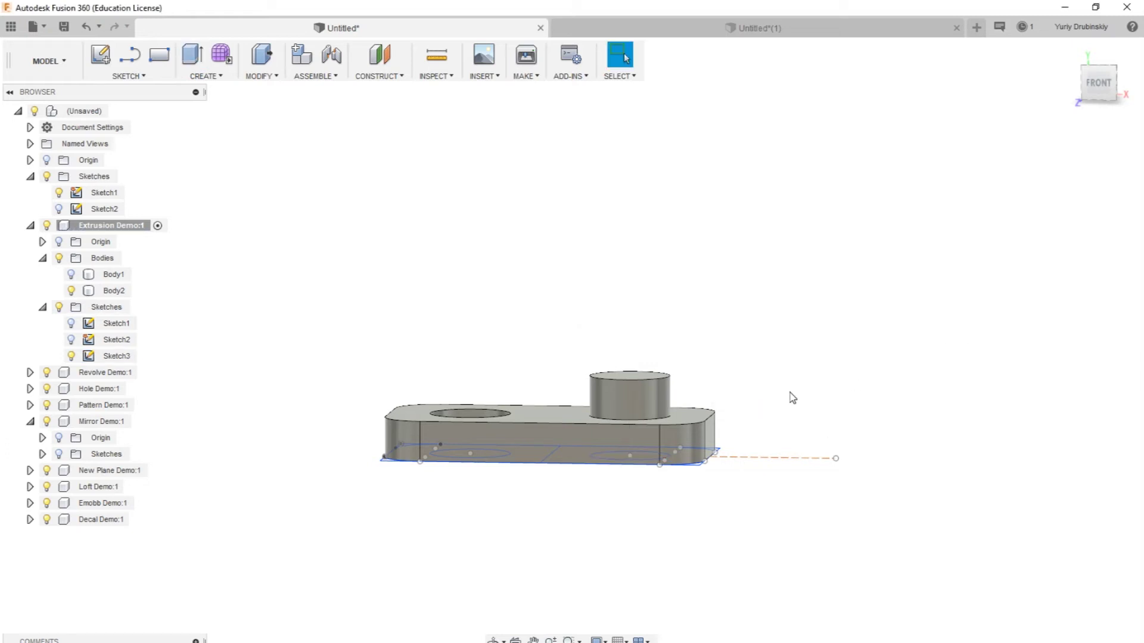
{"action": "middle_click_drag", "start_coordinate": [665, 311], "coordinate": [702, 345], "text": "shift"}
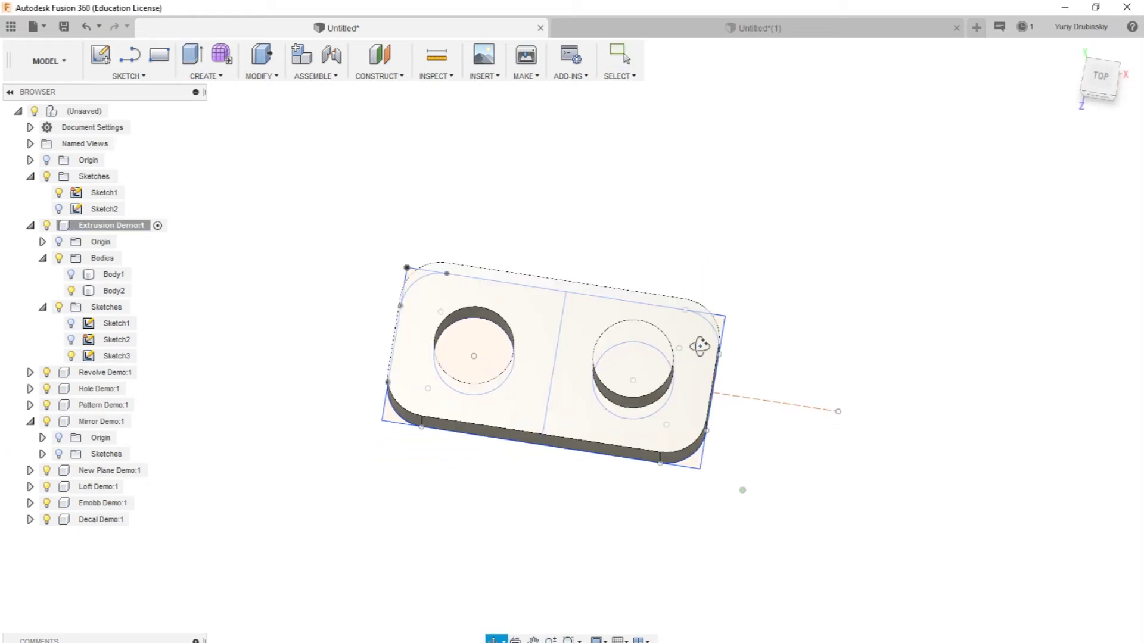
{"action": "middle_click_drag", "start_coordinate": [462, 467], "coordinate": [602, 470], "text": "shift"}
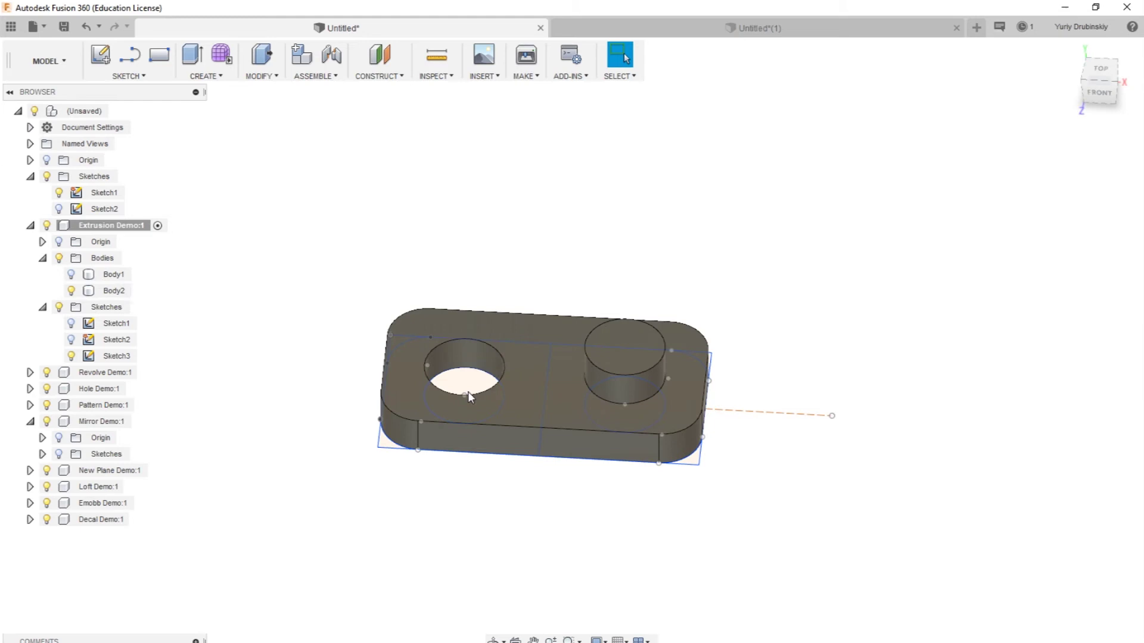
{"action": "middle_click_drag", "start_coordinate": [665, 568], "coordinate": [748, 508], "text": "shift"}
{"action": "left_click", "coordinate": [733, 351]}
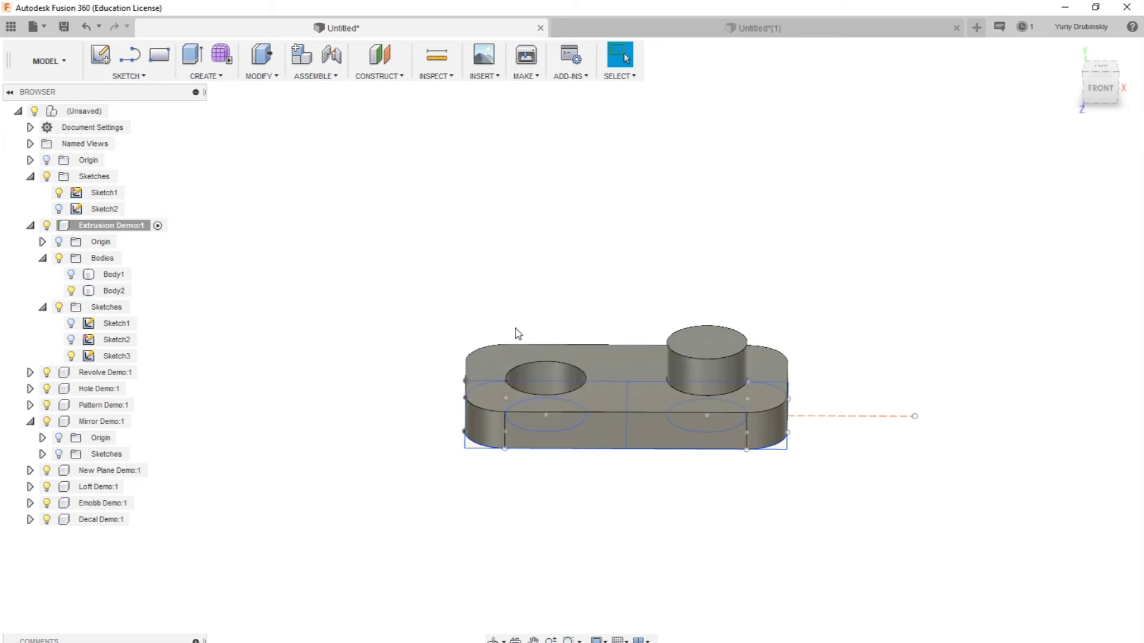
{"action": "left_click", "coordinate": [705, 495]}
{"action": "middle_click_drag", "start_coordinate": [657, 537], "coordinate": [740, 455], "text": "shift"}
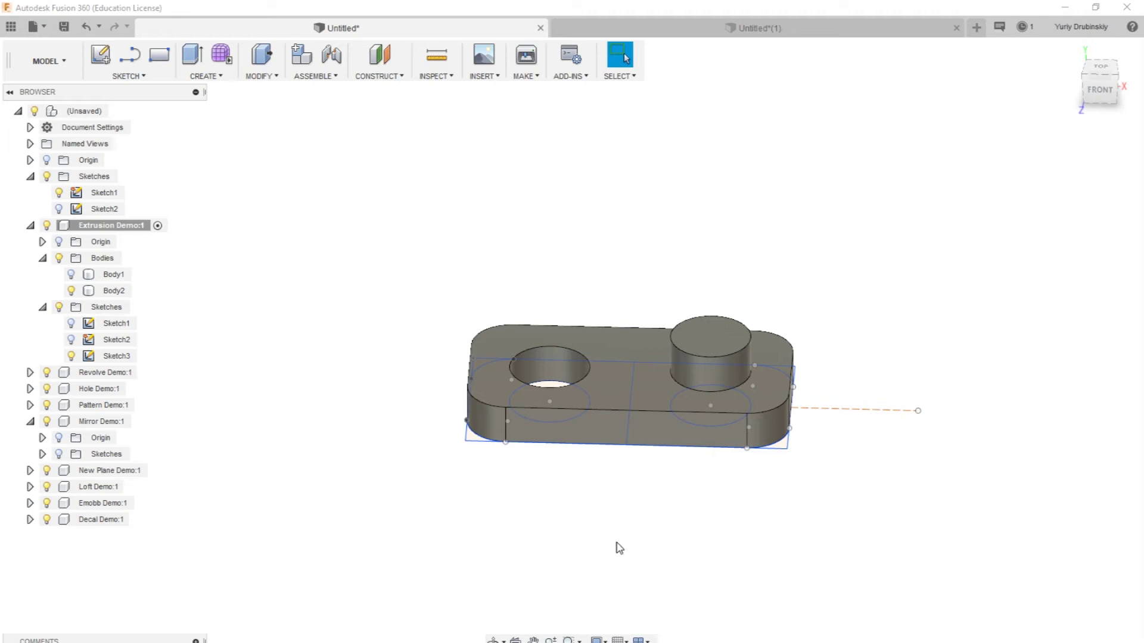
Start a new sketch, Sketch4, on the plate's long front side face.
{"action": "left_click", "coordinate": [100, 57]}
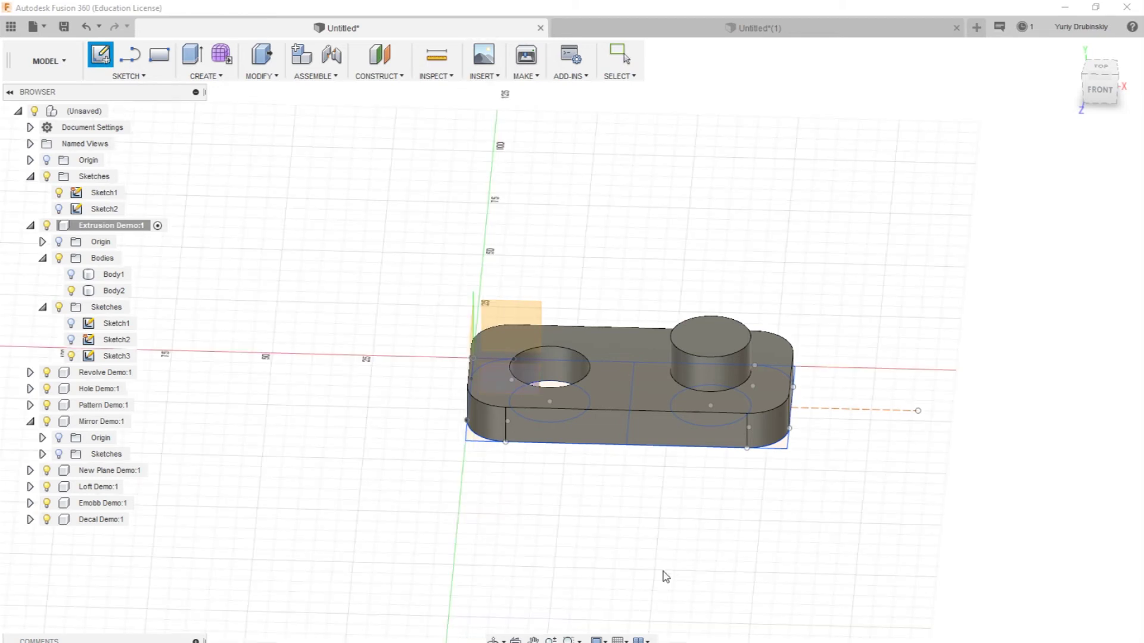
{"action": "left_click", "coordinate": [534, 349]}
{"action": "mouse_move", "coordinate": [589, 527]}
{"action": "middle_mouse_down", "text": "shift"}
{"action": "mouse_move", "coordinate": [592, 505]}
{"action": "mouse_move", "coordinate": [608, 510]}
{"action": "mouse_move", "coordinate": [595, 502]}
{"action": "mouse_move", "coordinate": [626, 511]}
{"action": "mouse_move", "coordinate": [659, 409]}
{"action": "middle_mouse_up", "text": "shift"}
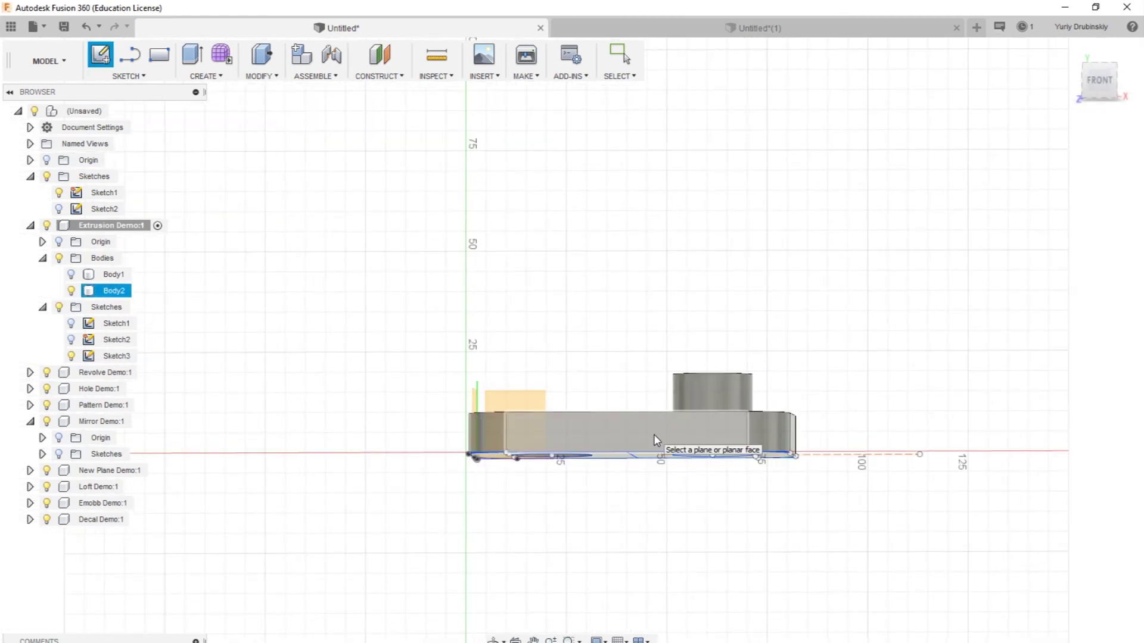
{"action": "left_click", "coordinate": [653, 436]}
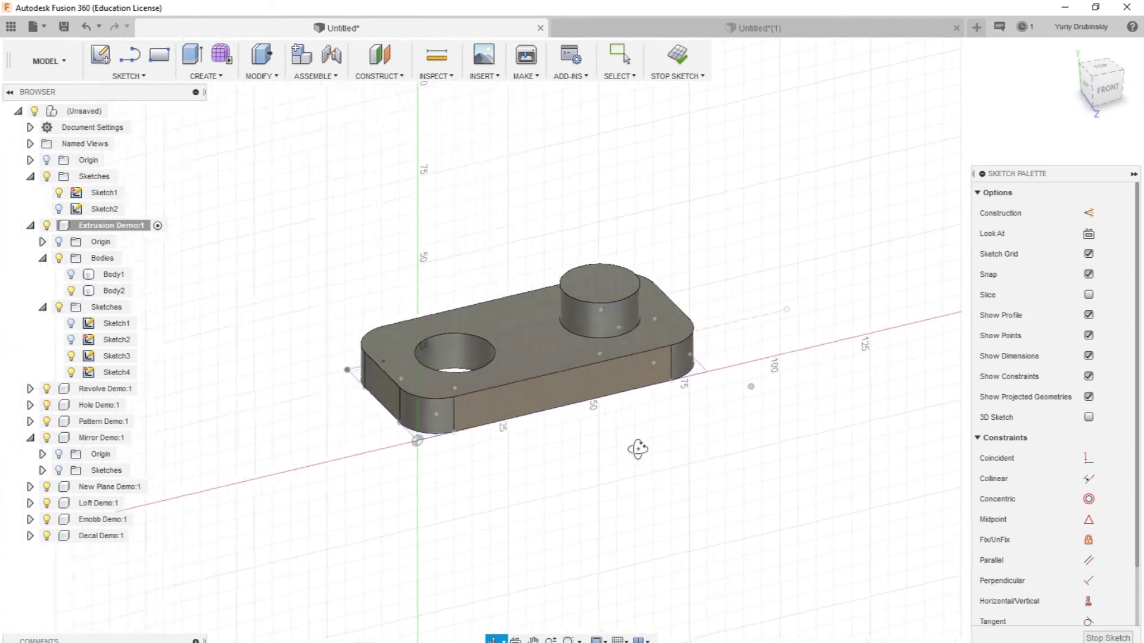
{"action": "middle_click_drag", "start_coordinate": [614, 481], "coordinate": [564, 442], "text": "shift"}
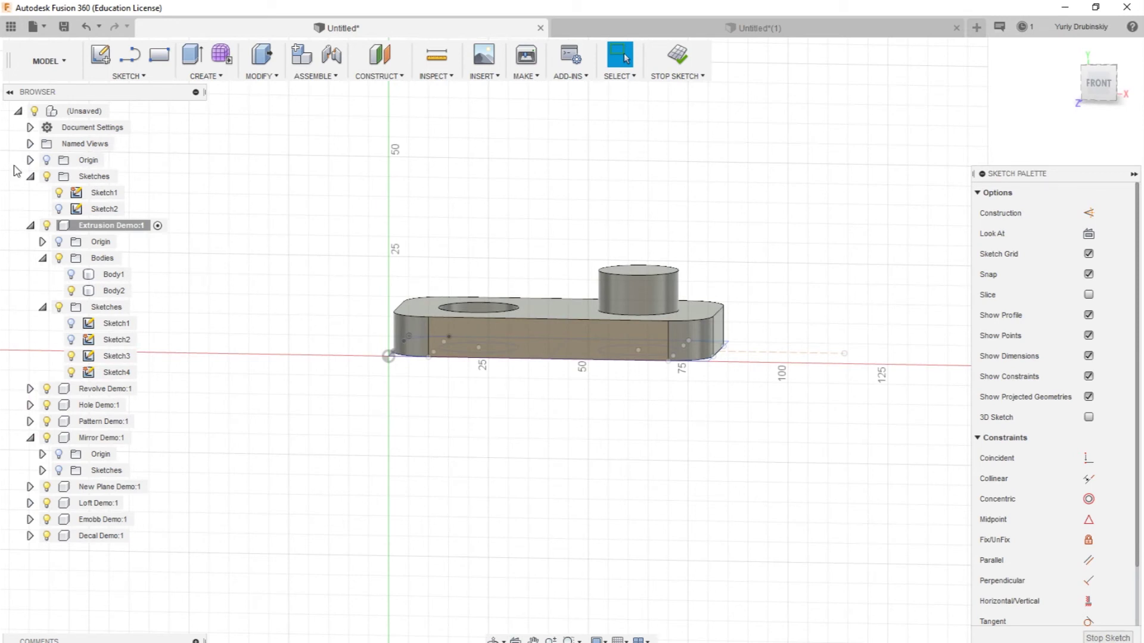
{"action": "left_click", "coordinate": [119, 76]}
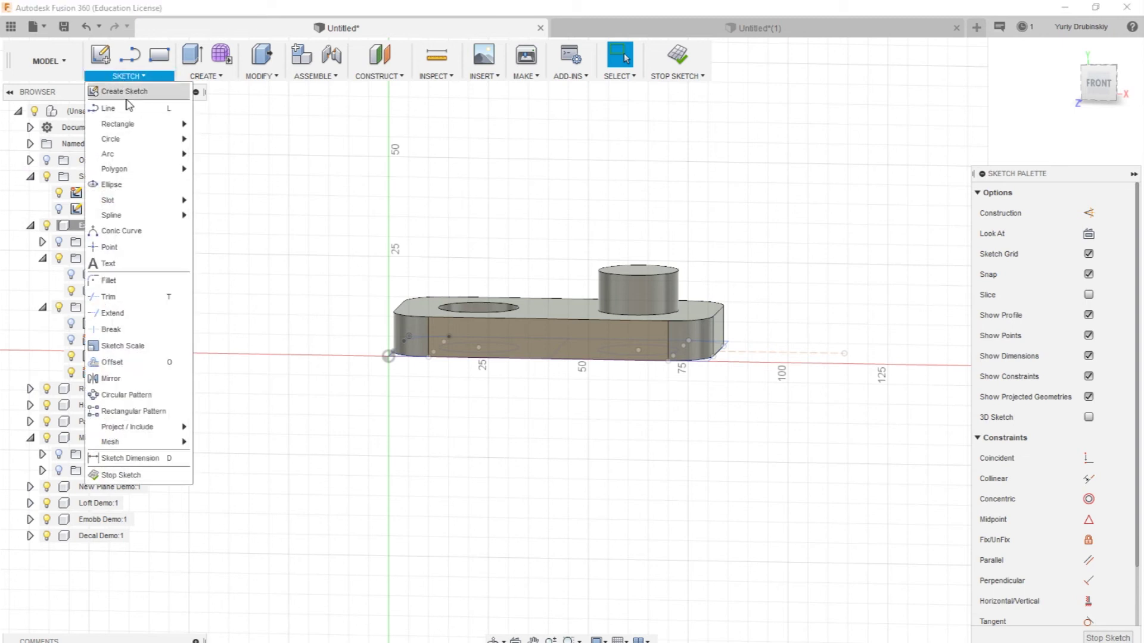
Zoom to the side face and dimension the left point 12 mm from the bottom-left corner.
{"action": "left_click", "coordinate": [294, 332]}
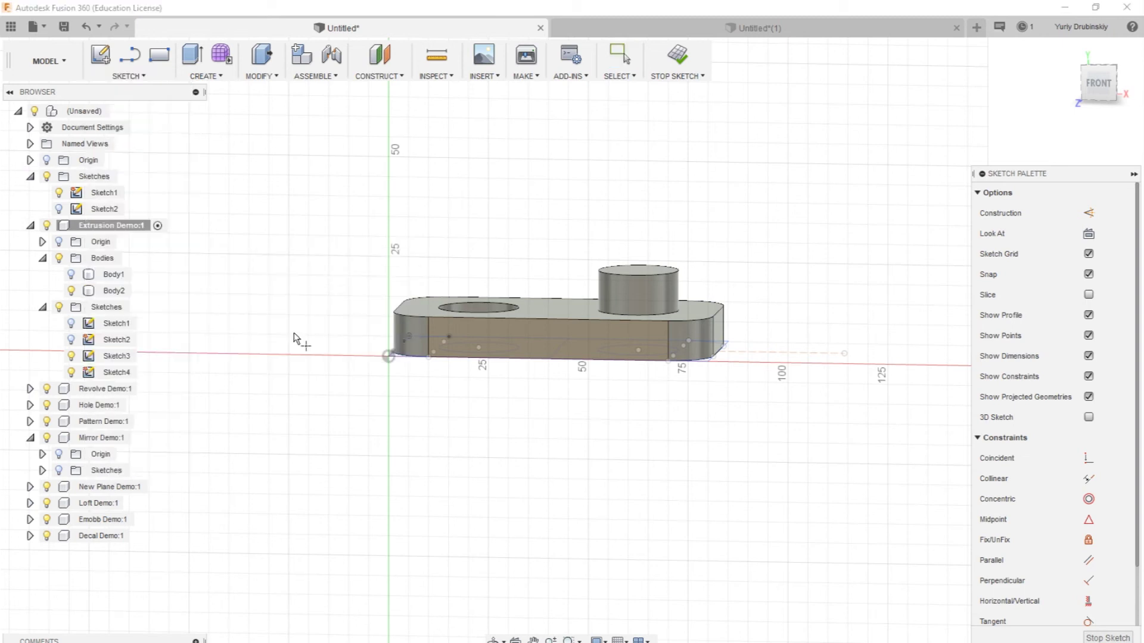
{"action": "scroll", "coordinate": [449, 383], "scroll_direction": "up", "scroll_amount": 5}
{"action": "middle_click_drag", "start_coordinate": [515, 381], "coordinate": [362, 391]}
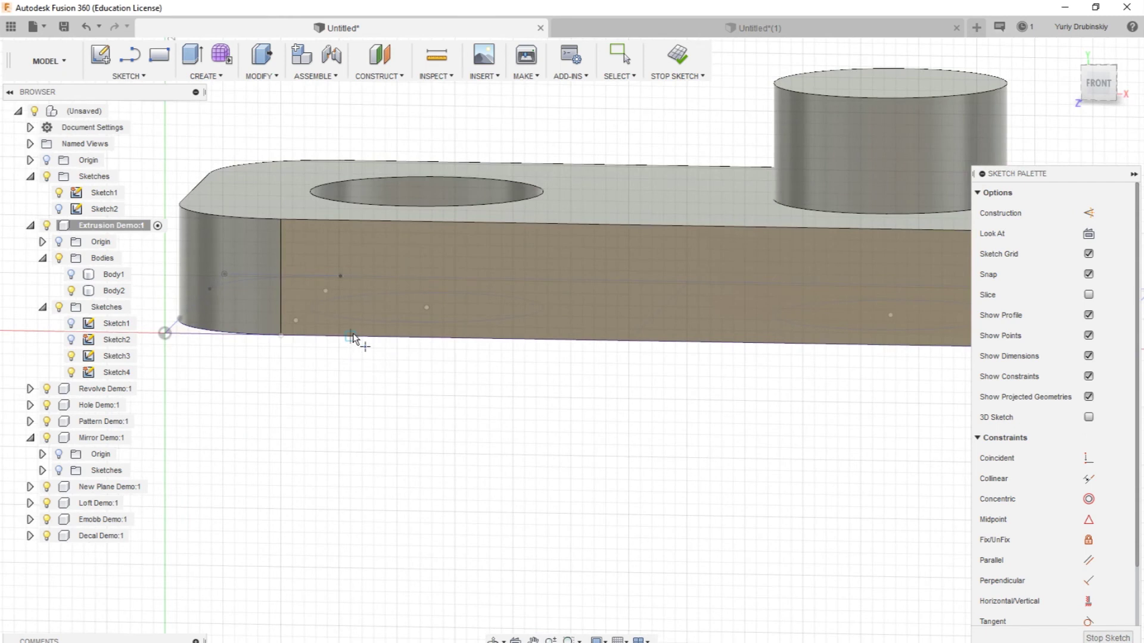
{"action": "middle_click_drag", "start_coordinate": [654, 451], "coordinate": [822, 424]}
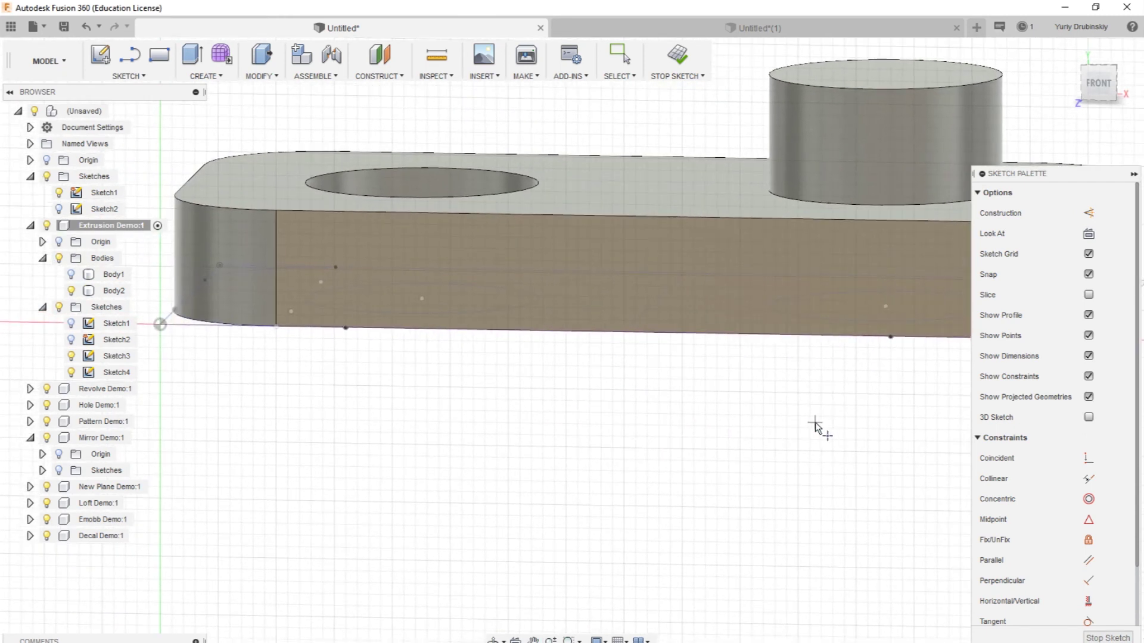
{"action": "key", "text": "Escape"}
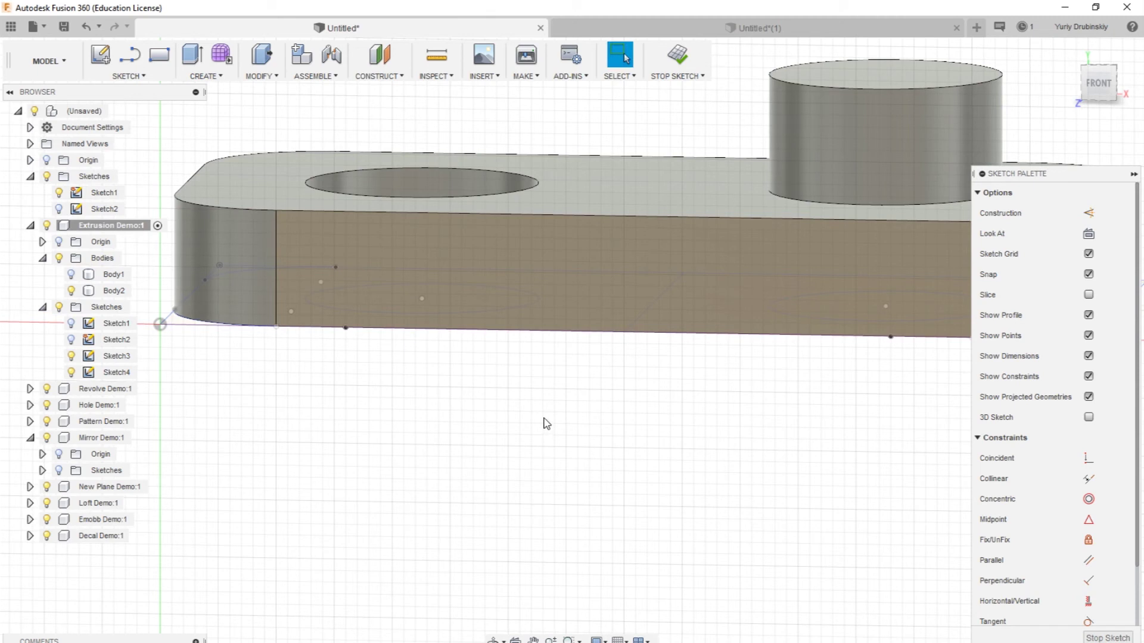
{"action": "key", "text": "d"}
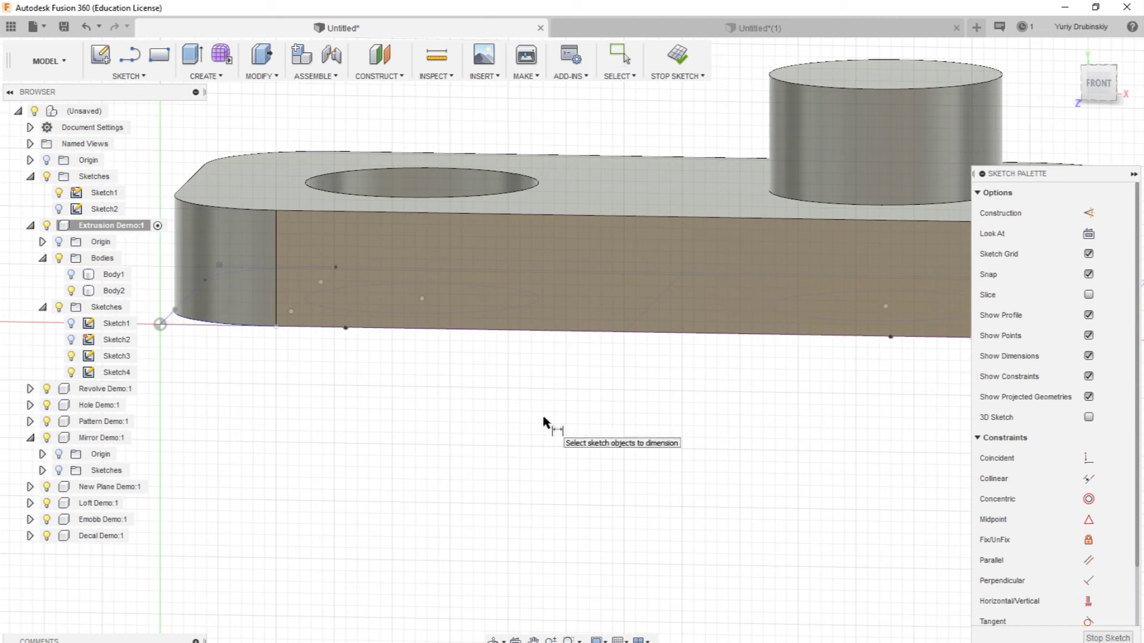
{"action": "left_click", "coordinate": [276, 327]}
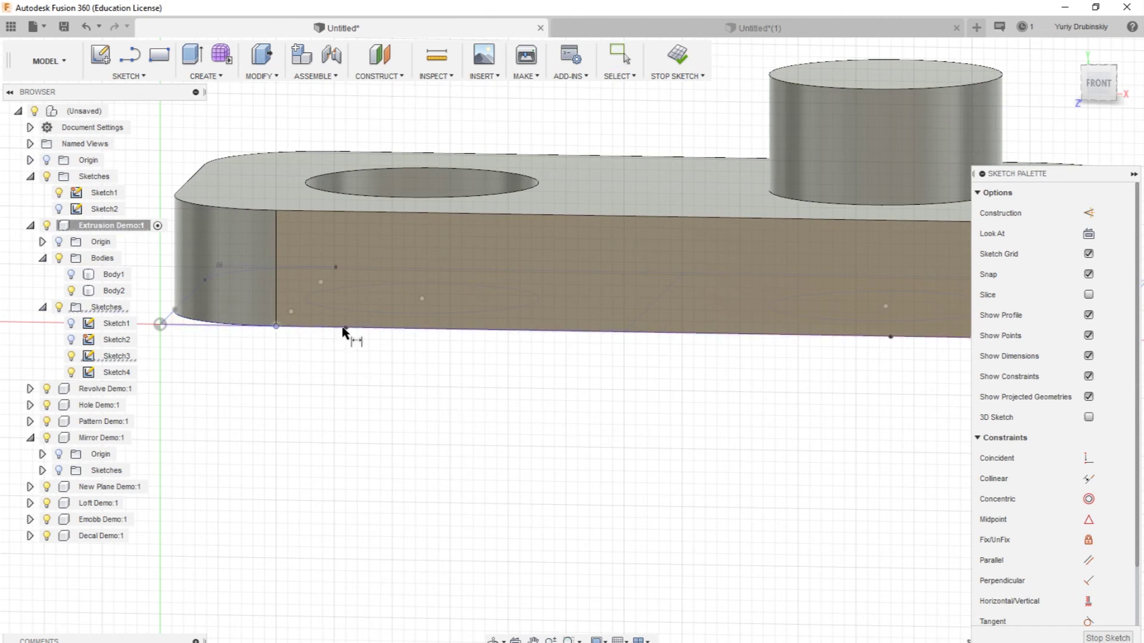
{"action": "left_click", "coordinate": [346, 327]}
{"action": "left_click", "coordinate": [341, 441]}
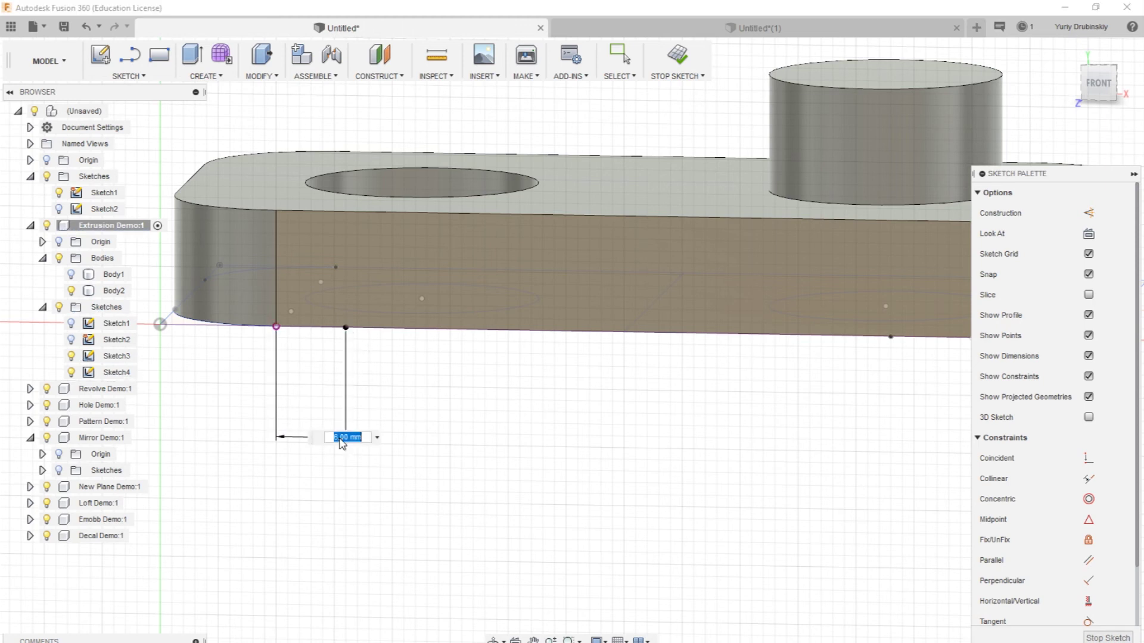
{"action": "type", "text": "12"}
{"action": "key", "text": "Return"}
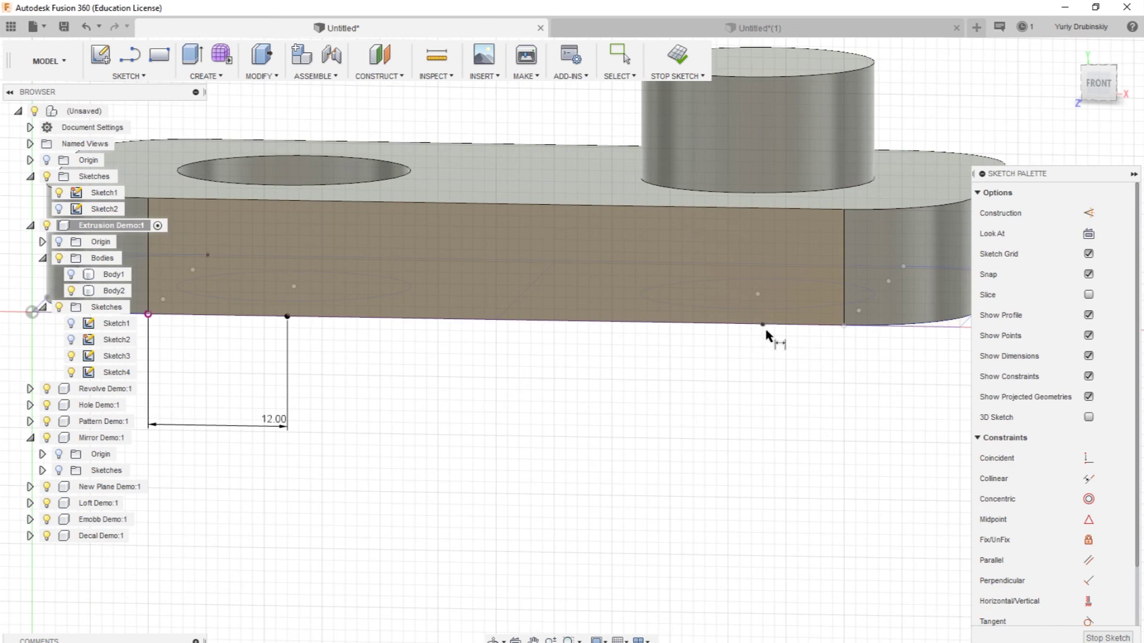
Dimension the right point 12 mm from the bottom-right corner.
{"action": "left_click", "coordinate": [763, 324]}
{"action": "left_click", "coordinate": [844, 326]}
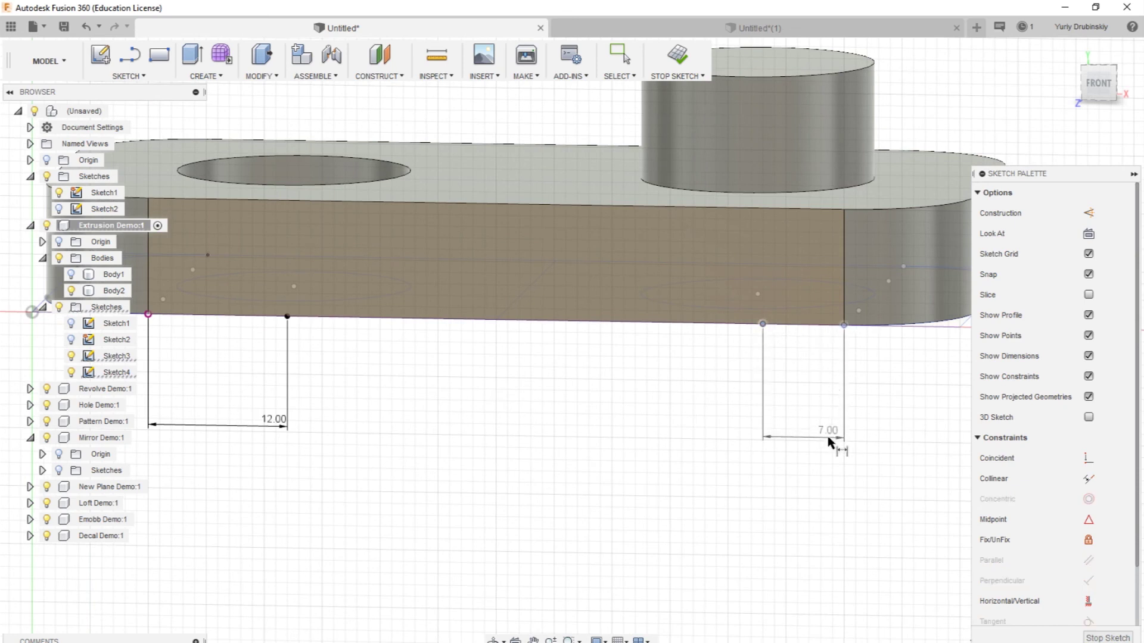
{"action": "left_click", "coordinate": [837, 444]}
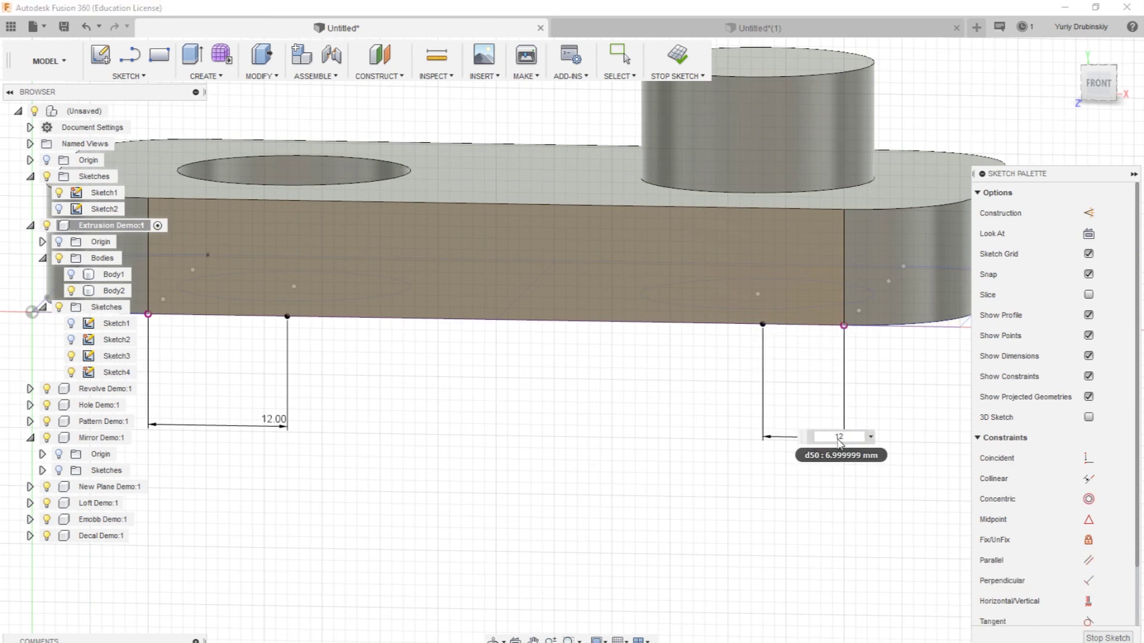
{"action": "type", "text": "12"}
{"action": "key", "text": "Return"}
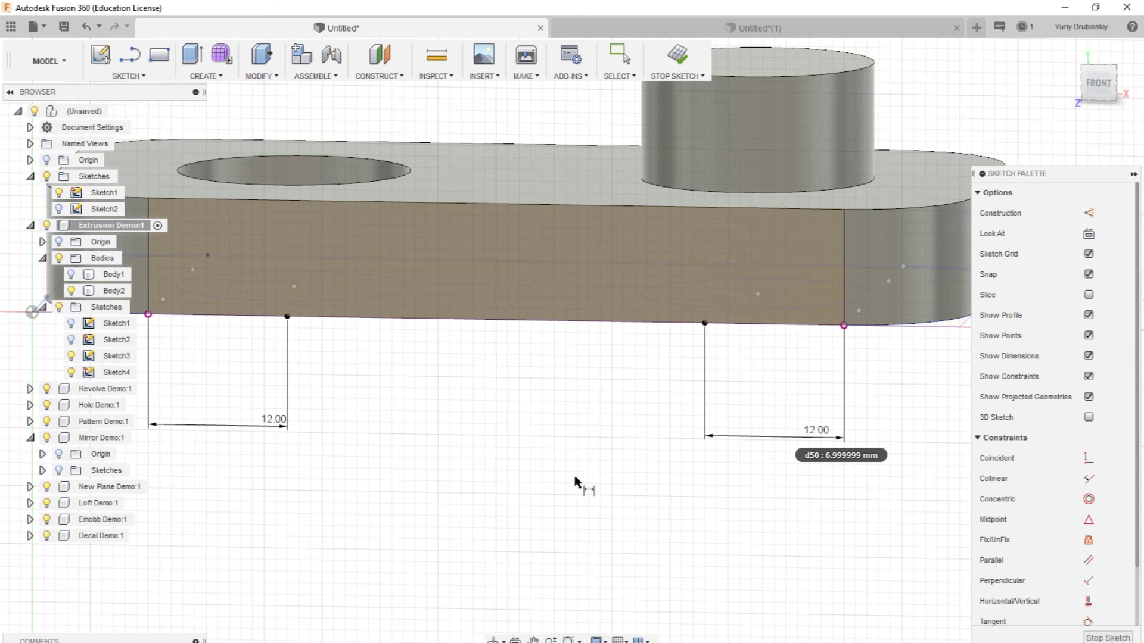
Draw a roughly 7 mm tall closed rectangle between the two 12 mm points, then select its profile.
{"action": "key", "text": "l"}
{"action": "middle_click_drag", "start_coordinate": [467, 454], "coordinate": [559, 473], "text": "shift"}
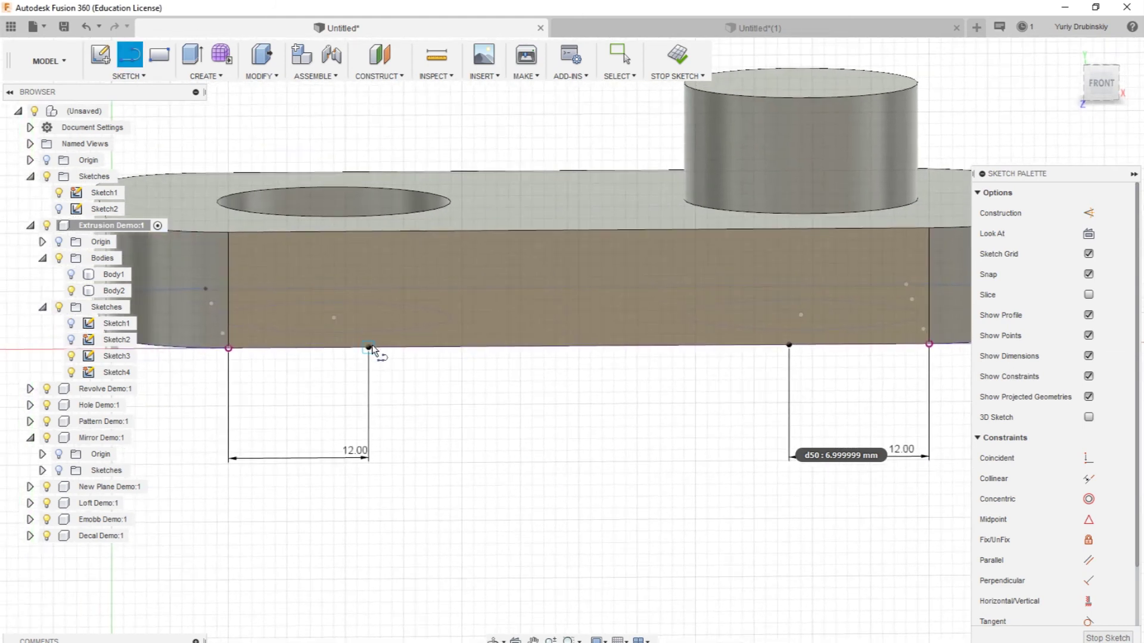
{"action": "left_click", "coordinate": [369, 347]}
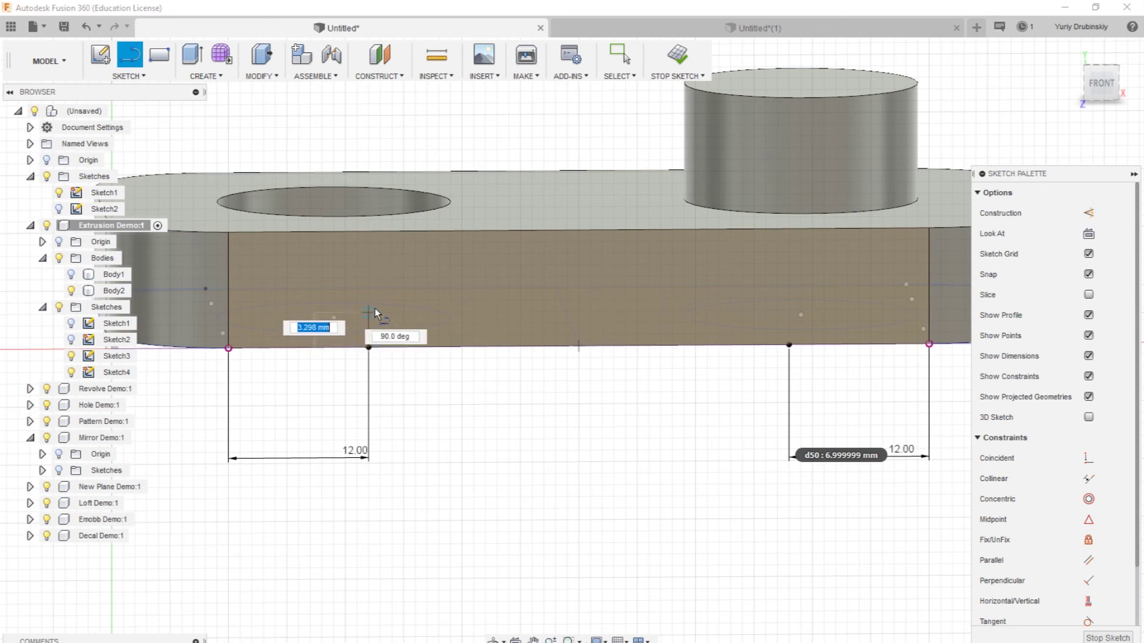
{"action": "left_click", "coordinate": [370, 277]}
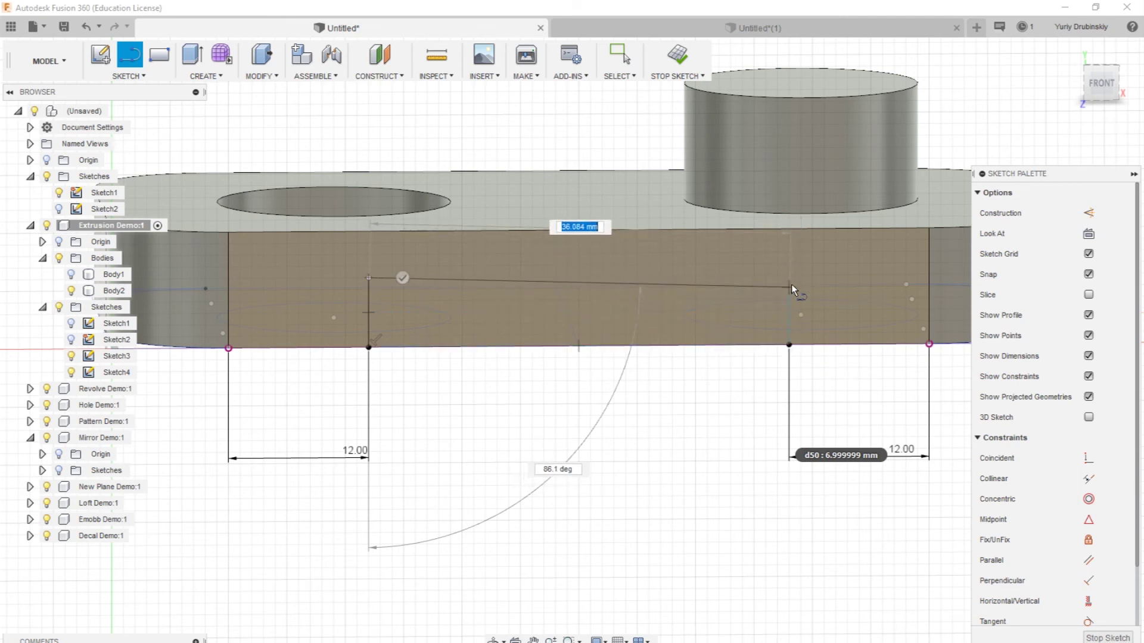
{"action": "left_click", "coordinate": [790, 274]}
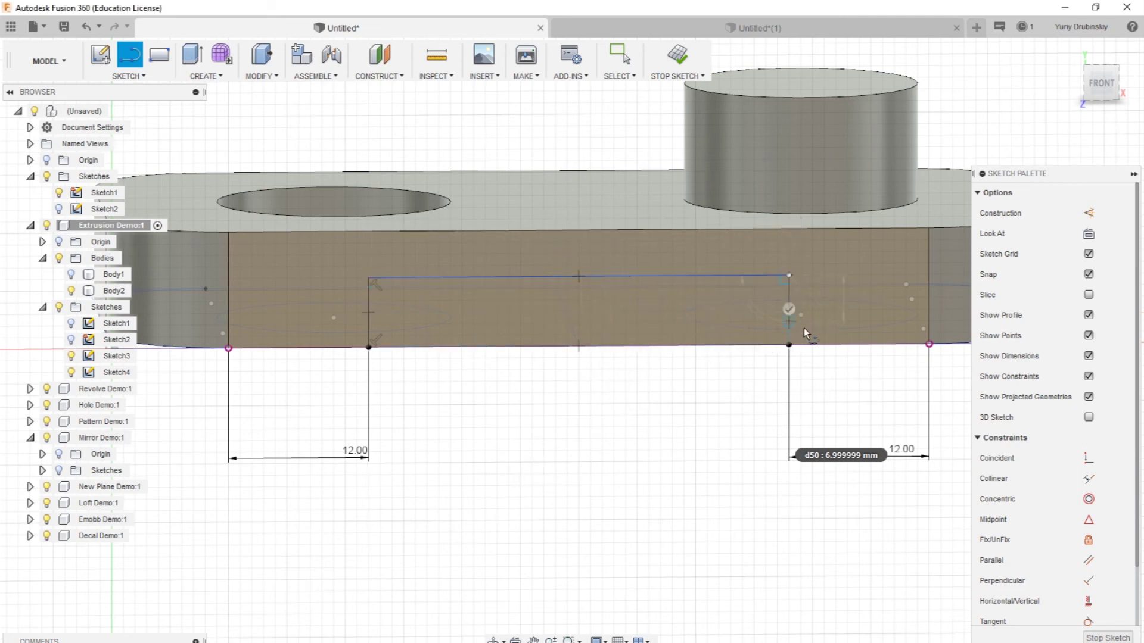
{"action": "left_click", "coordinate": [789, 344]}
{"action": "key", "text": "Escape"}
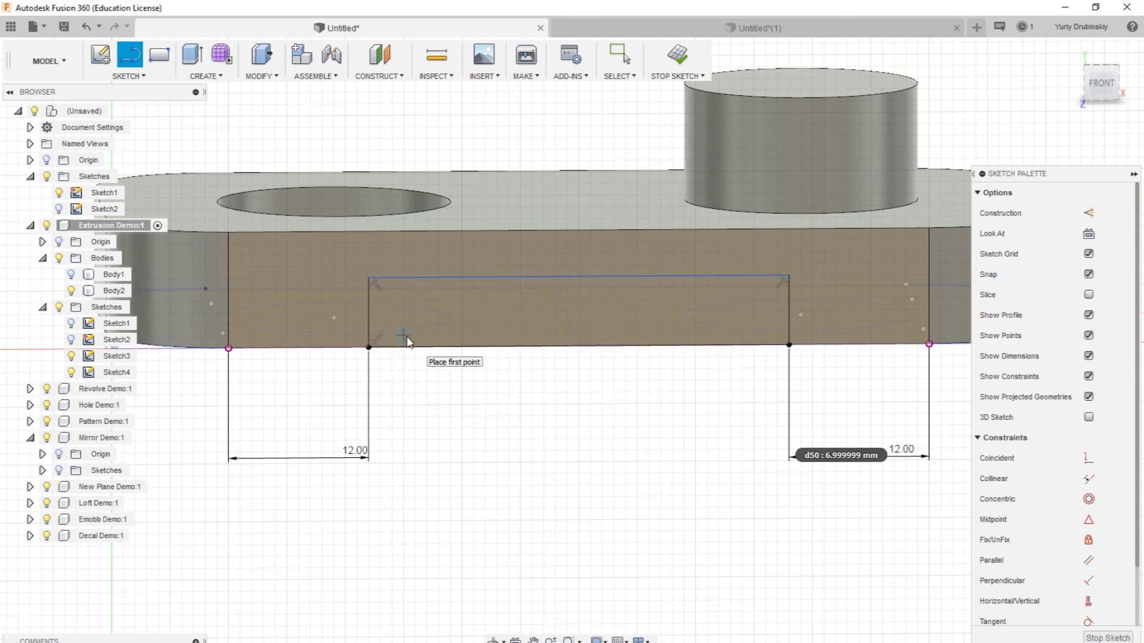
{"action": "key", "text": "Escape"}
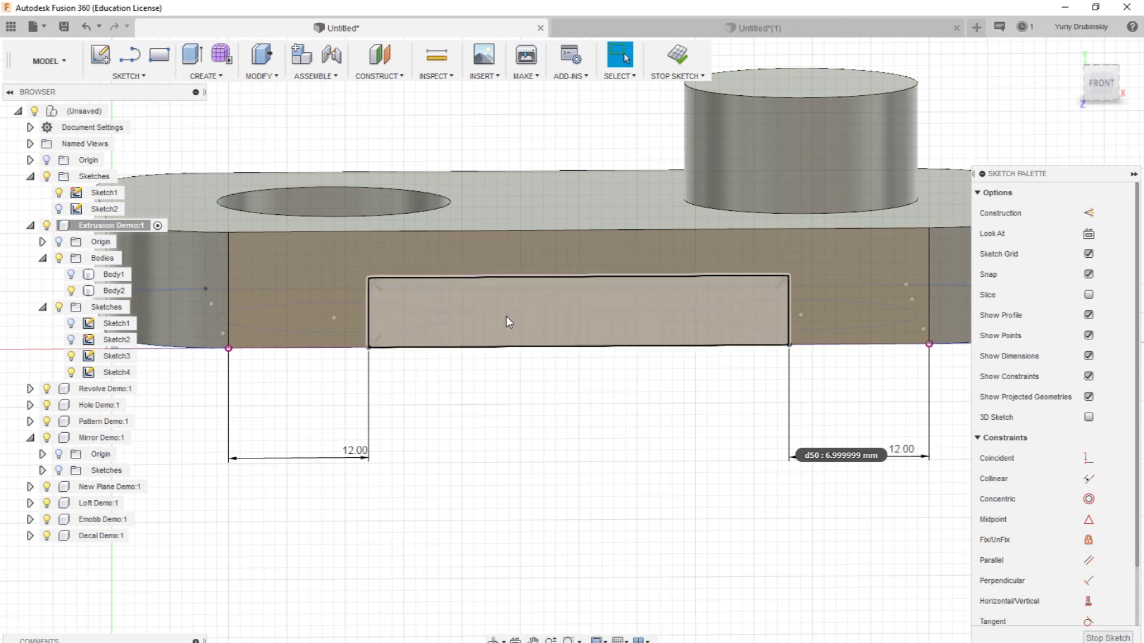
{"action": "left_click", "coordinate": [648, 325]}
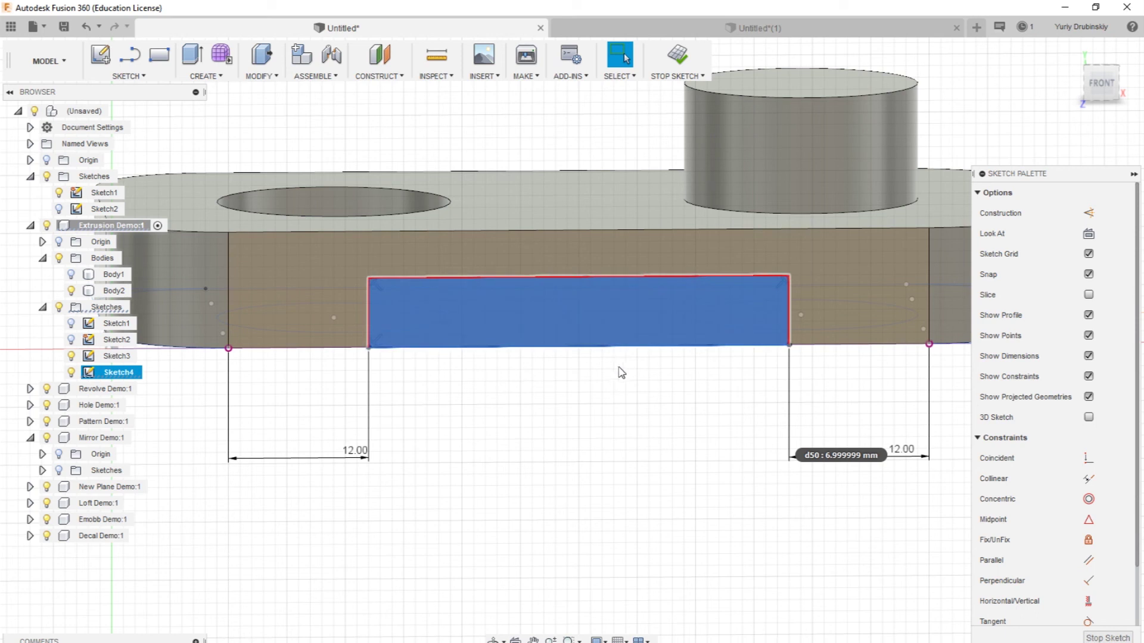
{"action": "scroll", "coordinate": [621, 372], "scroll_direction": "down", "scroll_amount": 3}
Extrude the side-face rectangle 18 mm outward with Join, forming a block on the front face.
{"action": "middle_click_drag", "start_coordinate": [531, 395], "coordinate": [559, 452], "text": "shift"}
{"action": "key", "text": "e"}
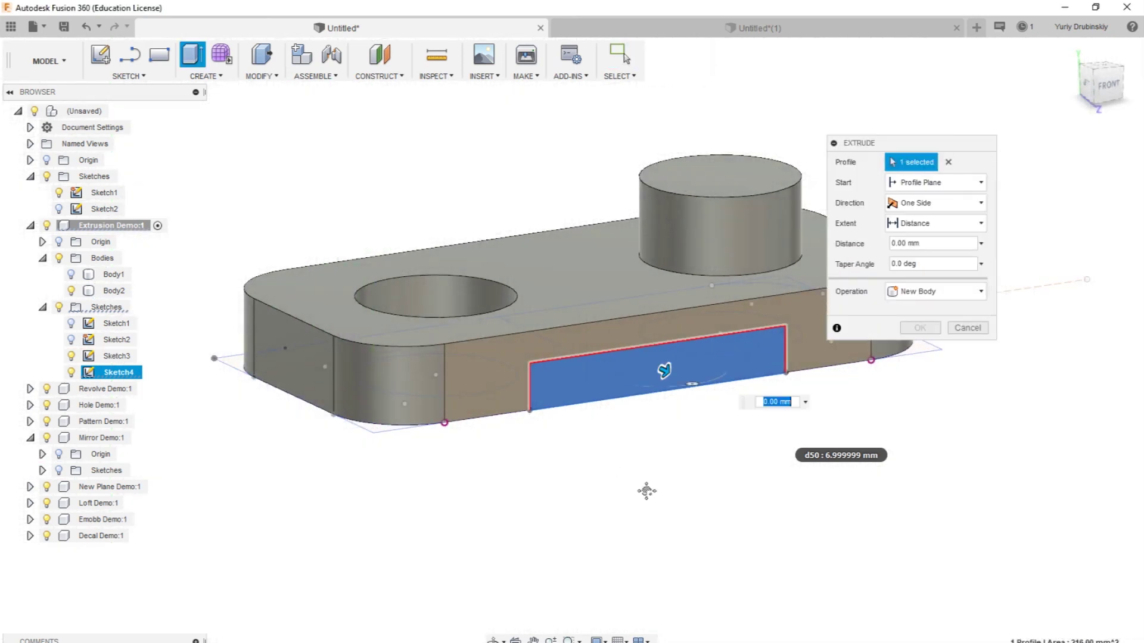
{"action": "mouse_move", "coordinate": [645, 492]}
{"action": "middle_mouse_down", "text": "shift"}
{"action": "mouse_move", "coordinate": [566, 451]}
{"action": "mouse_move", "coordinate": [674, 466]}
{"action": "middle_mouse_up", "text": "shift"}
{"action": "left_click_drag", "start_coordinate": [659, 379], "coordinate": [795, 446]}
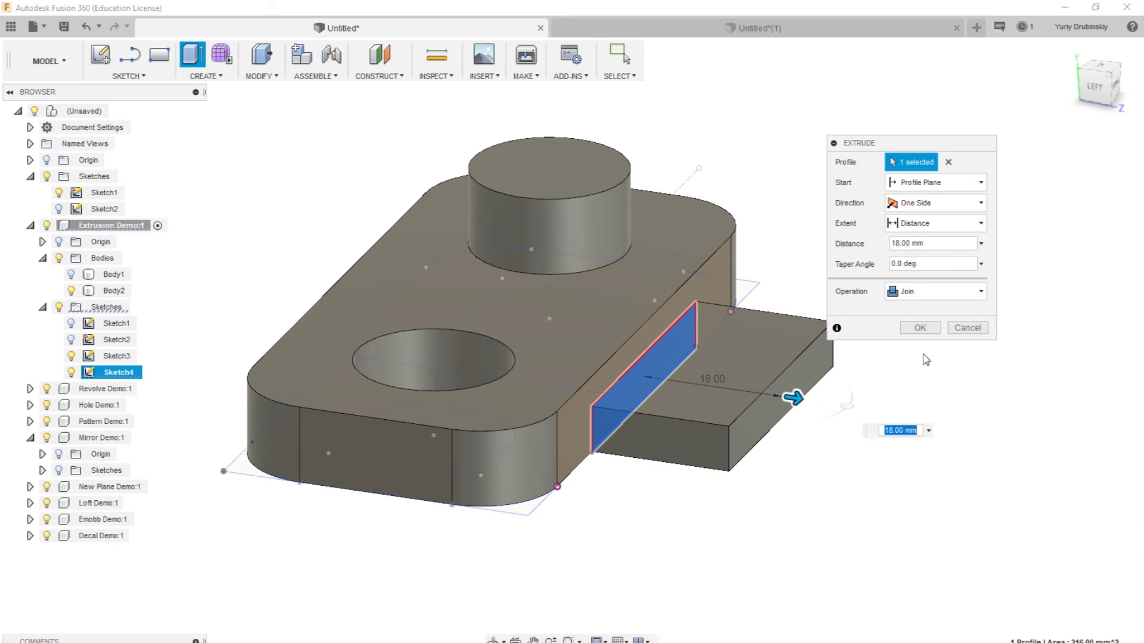
{"action": "left_click", "coordinate": [920, 327]}
{"action": "middle_click_drag", "start_coordinate": [951, 473], "coordinate": [881, 459], "text": "shift"}
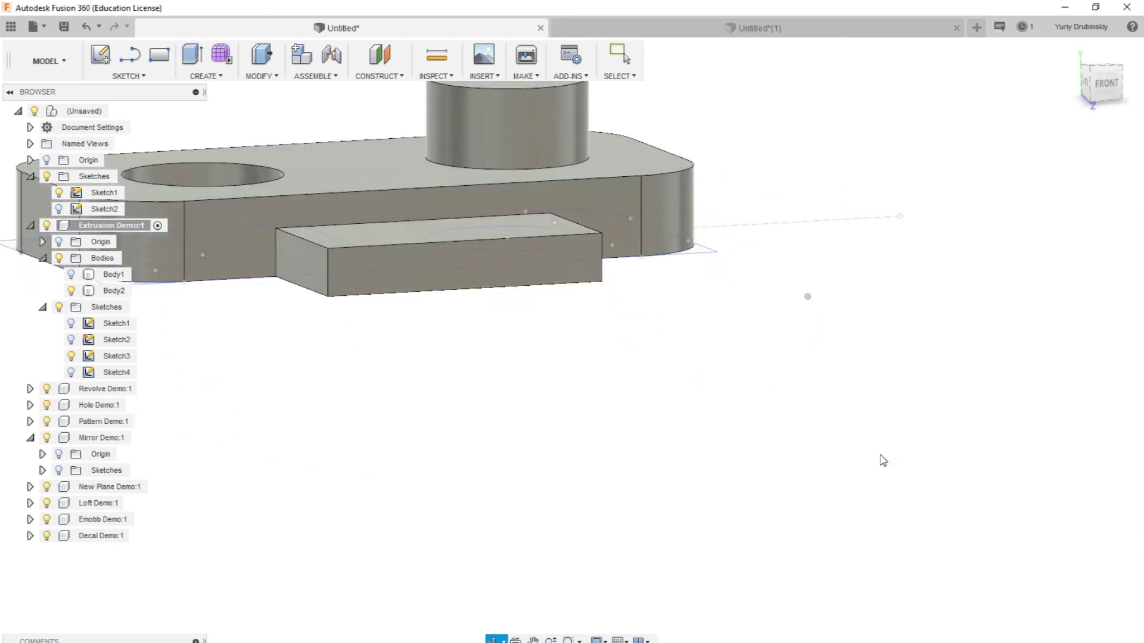
{"action": "scroll", "coordinate": [482, 400], "scroll_direction": "down", "scroll_amount": 2}
Remove the 18 mm block and reopen Sketch4's rectangle between the 12.00 dimensions.
{"action": "scroll", "coordinate": [482, 401], "scroll_direction": "up", "scroll_amount": 2}
{"action": "middle_click_drag", "start_coordinate": [482, 401], "coordinate": [606, 491], "text": "shift"}
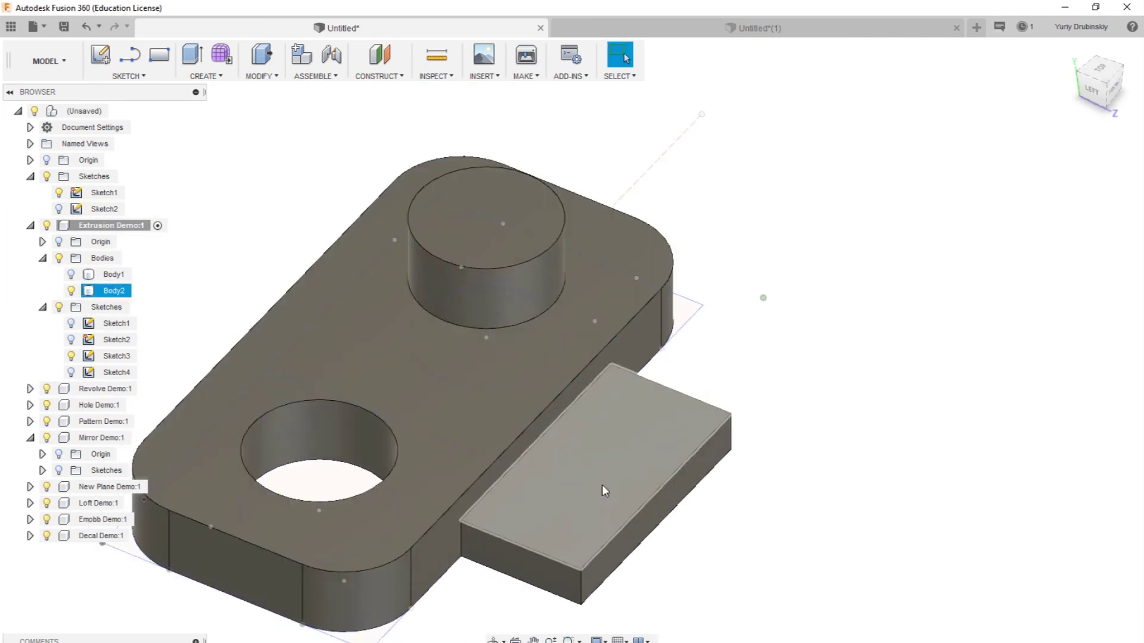
{"action": "middle_click_drag", "start_coordinate": [643, 559], "coordinate": [718, 499]}
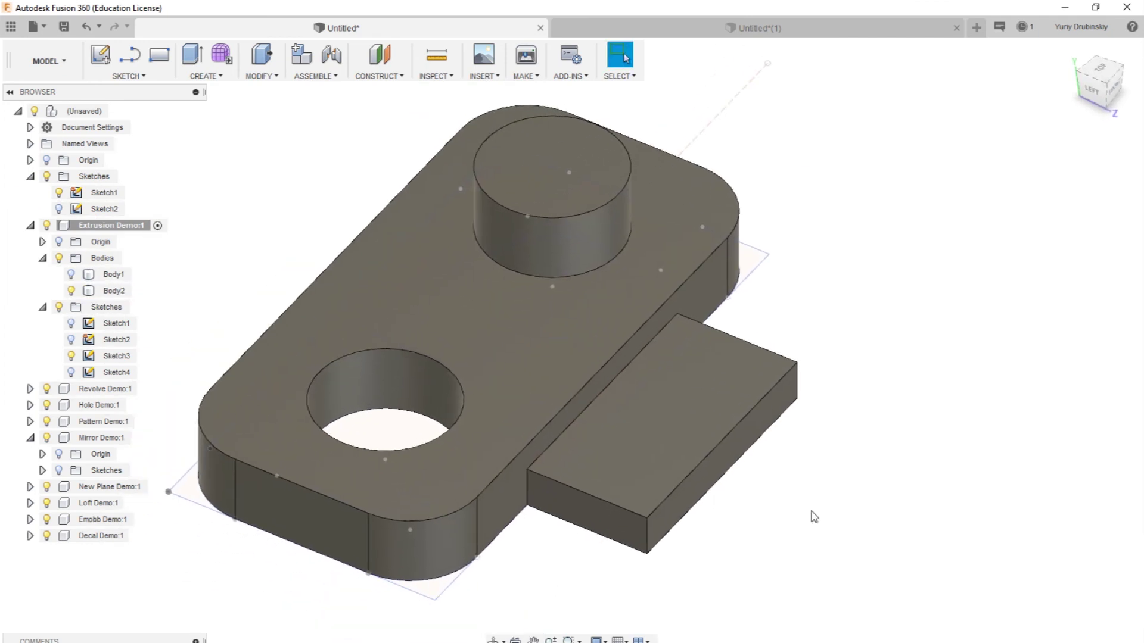
{"action": "middle_click_drag", "start_coordinate": [847, 510], "coordinate": [807, 493], "text": "shift"}
{"action": "middle_click_drag", "start_coordinate": [674, 423], "coordinate": [727, 501], "text": "shift"}
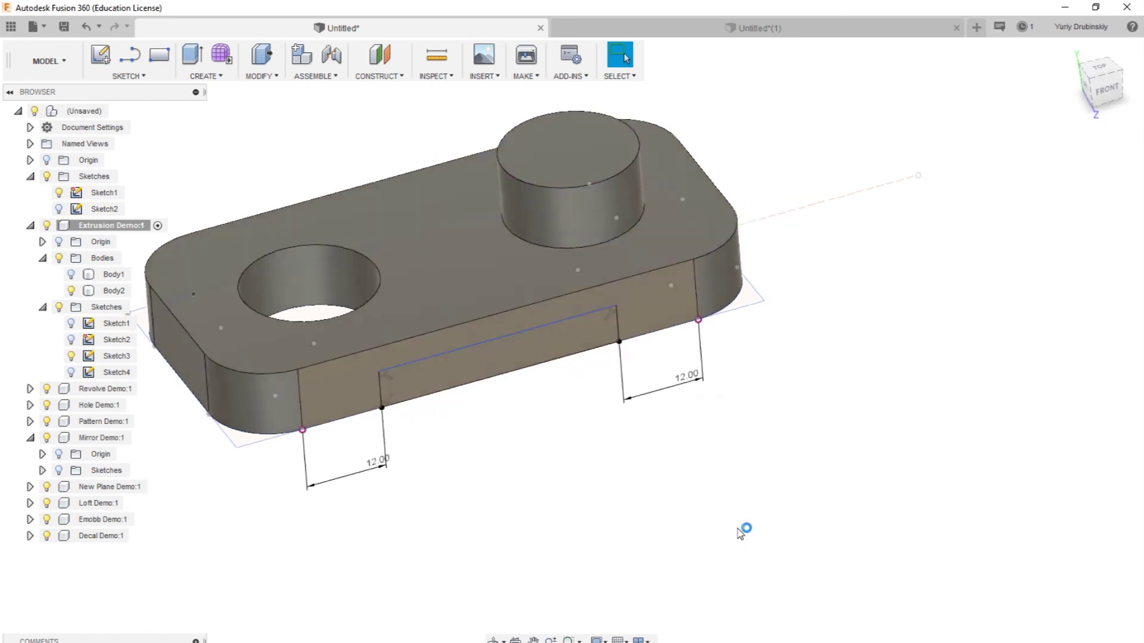
{"action": "left_click", "coordinate": [524, 357]}
{"action": "middle_click_drag", "start_coordinate": [534, 461], "coordinate": [719, 420], "text": "shift"}
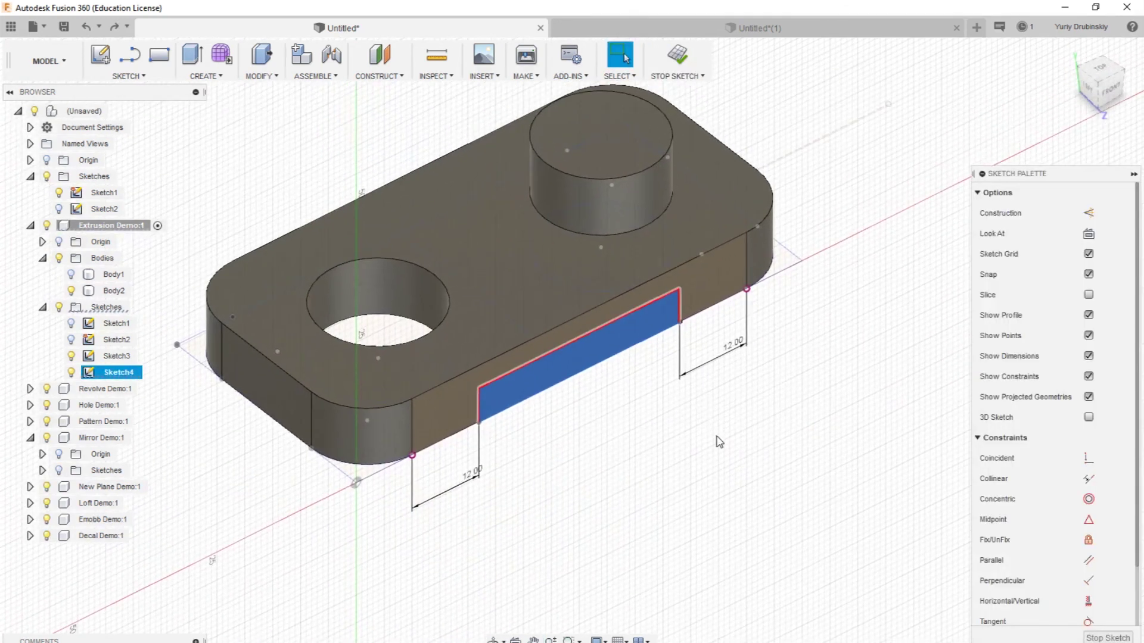
Extrude the Sketch4 rectangle as a Cut 11 mm deep into the plate's side.
{"action": "key", "text": "e"}
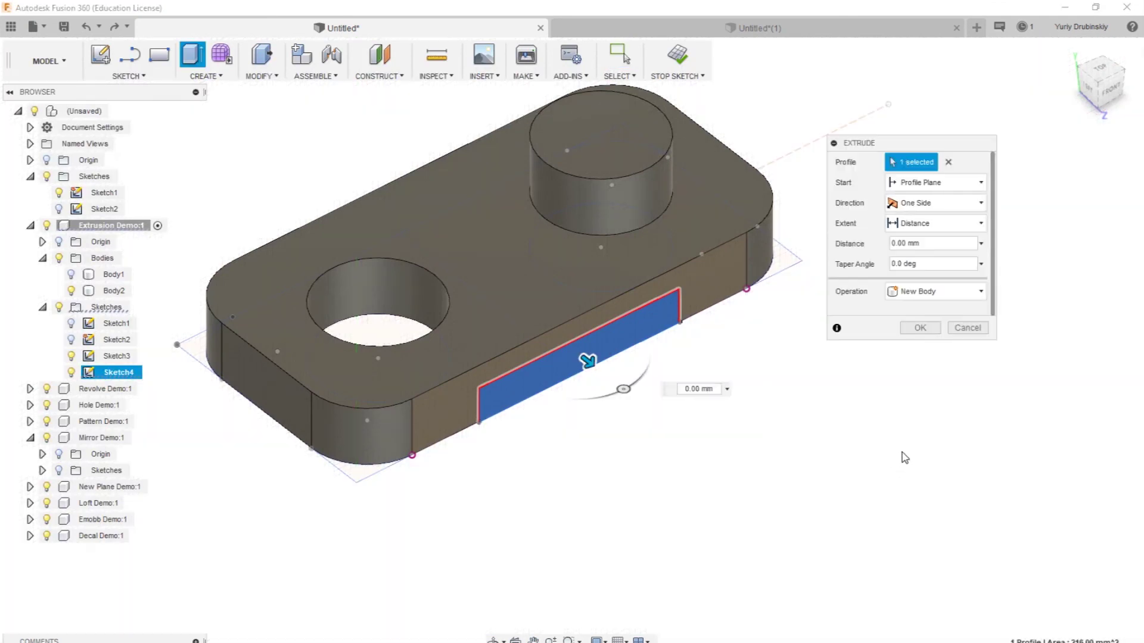
{"action": "left_click", "coordinate": [933, 294]}
{"action": "left_click", "coordinate": [931, 328]}
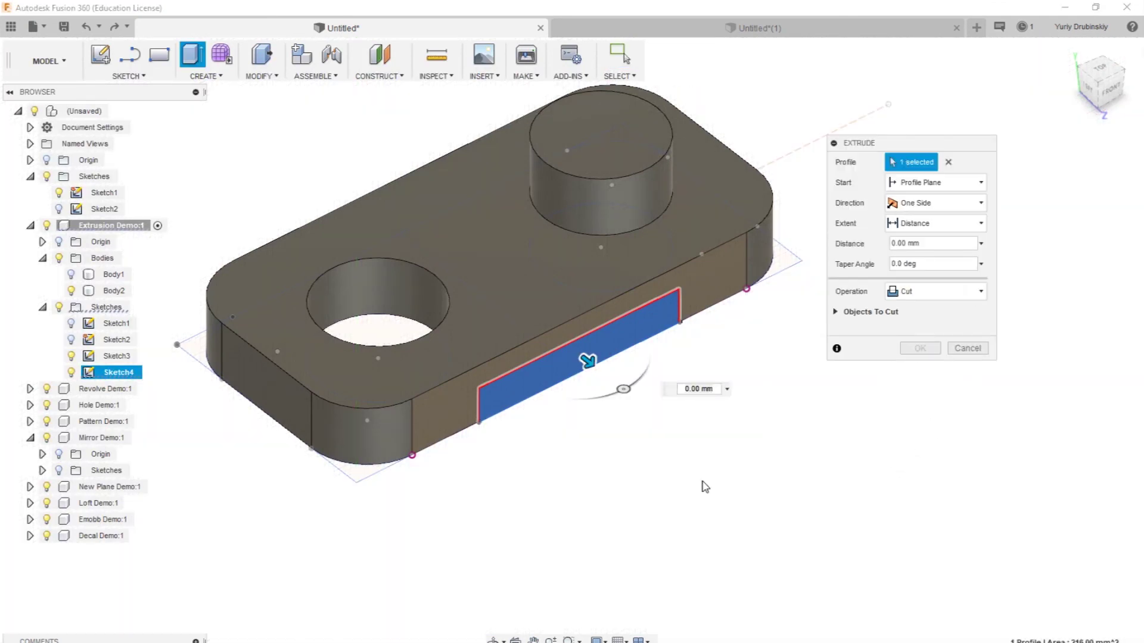
{"action": "middle_click_drag", "start_coordinate": [703, 485], "coordinate": [743, 485], "text": "shift"}
{"action": "left_click_drag", "start_coordinate": [655, 411], "coordinate": [573, 374]}
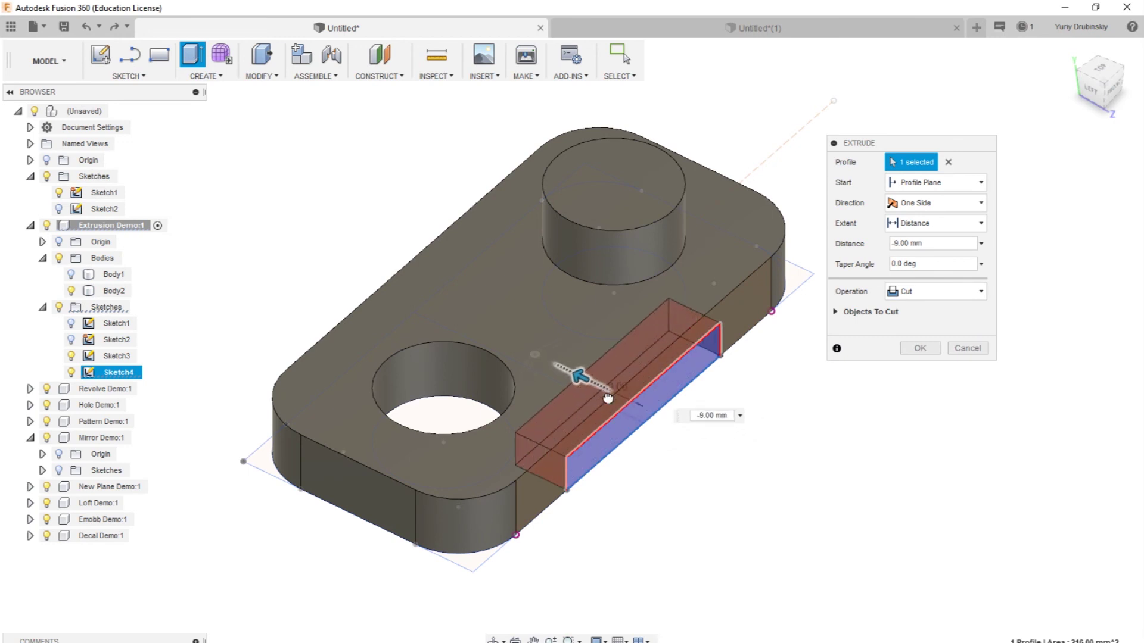
{"action": "left_click", "coordinate": [927, 350]}
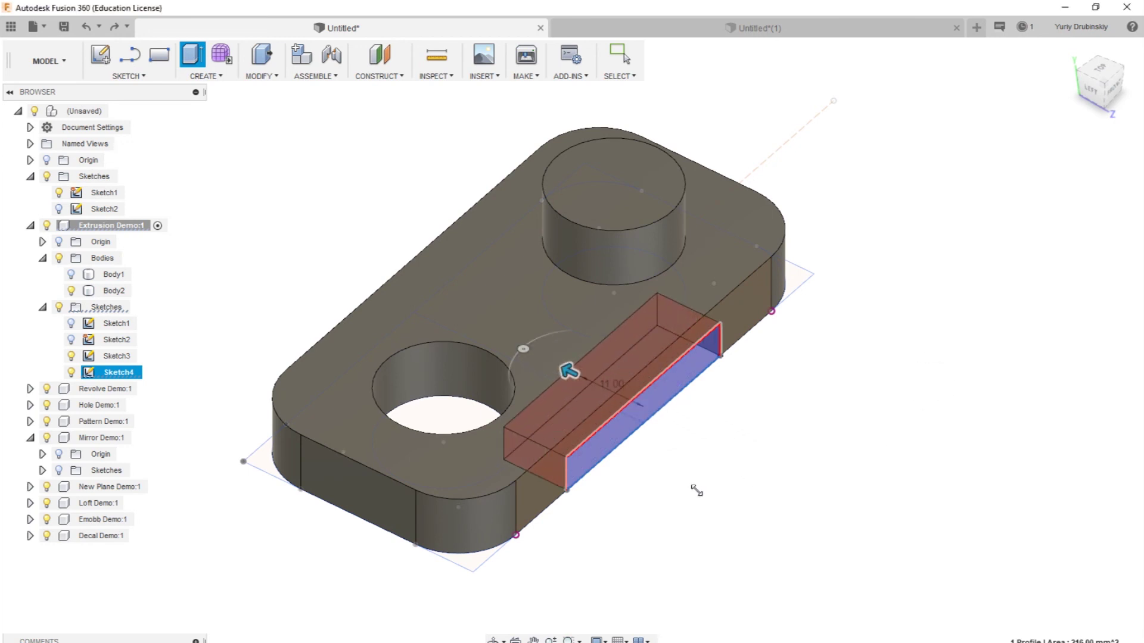